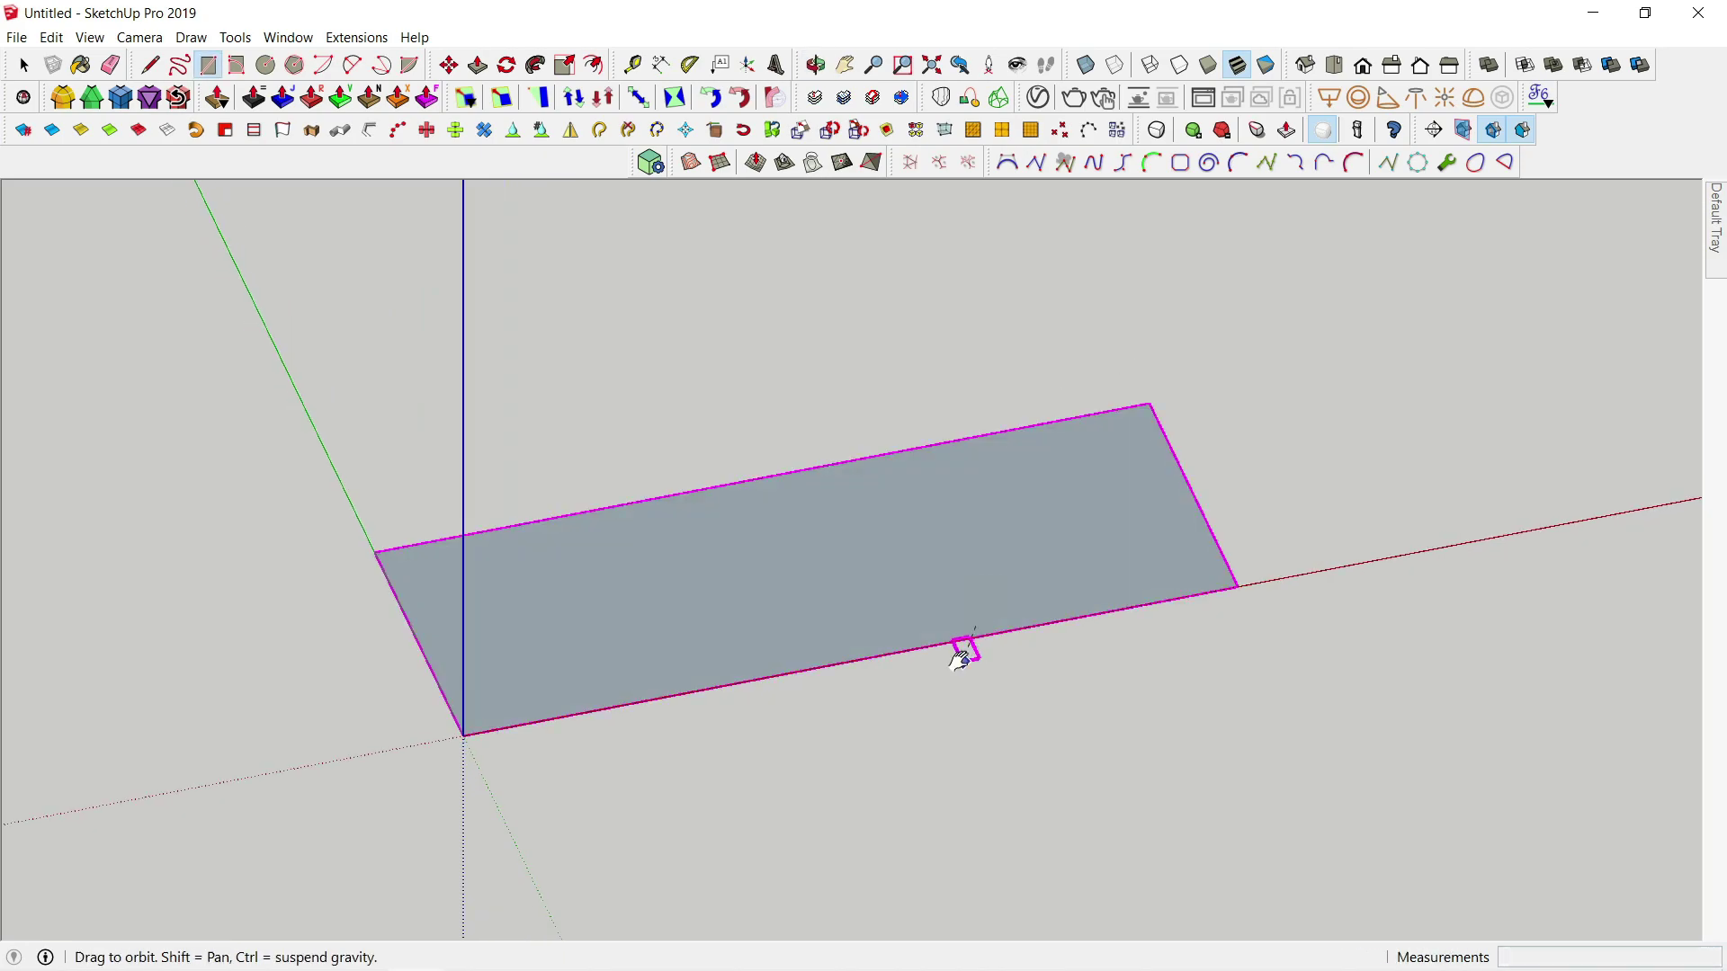
{"action": "left_click", "coordinate": [719, 163]}
{"action": "left_click", "coordinate": [478, 666]}
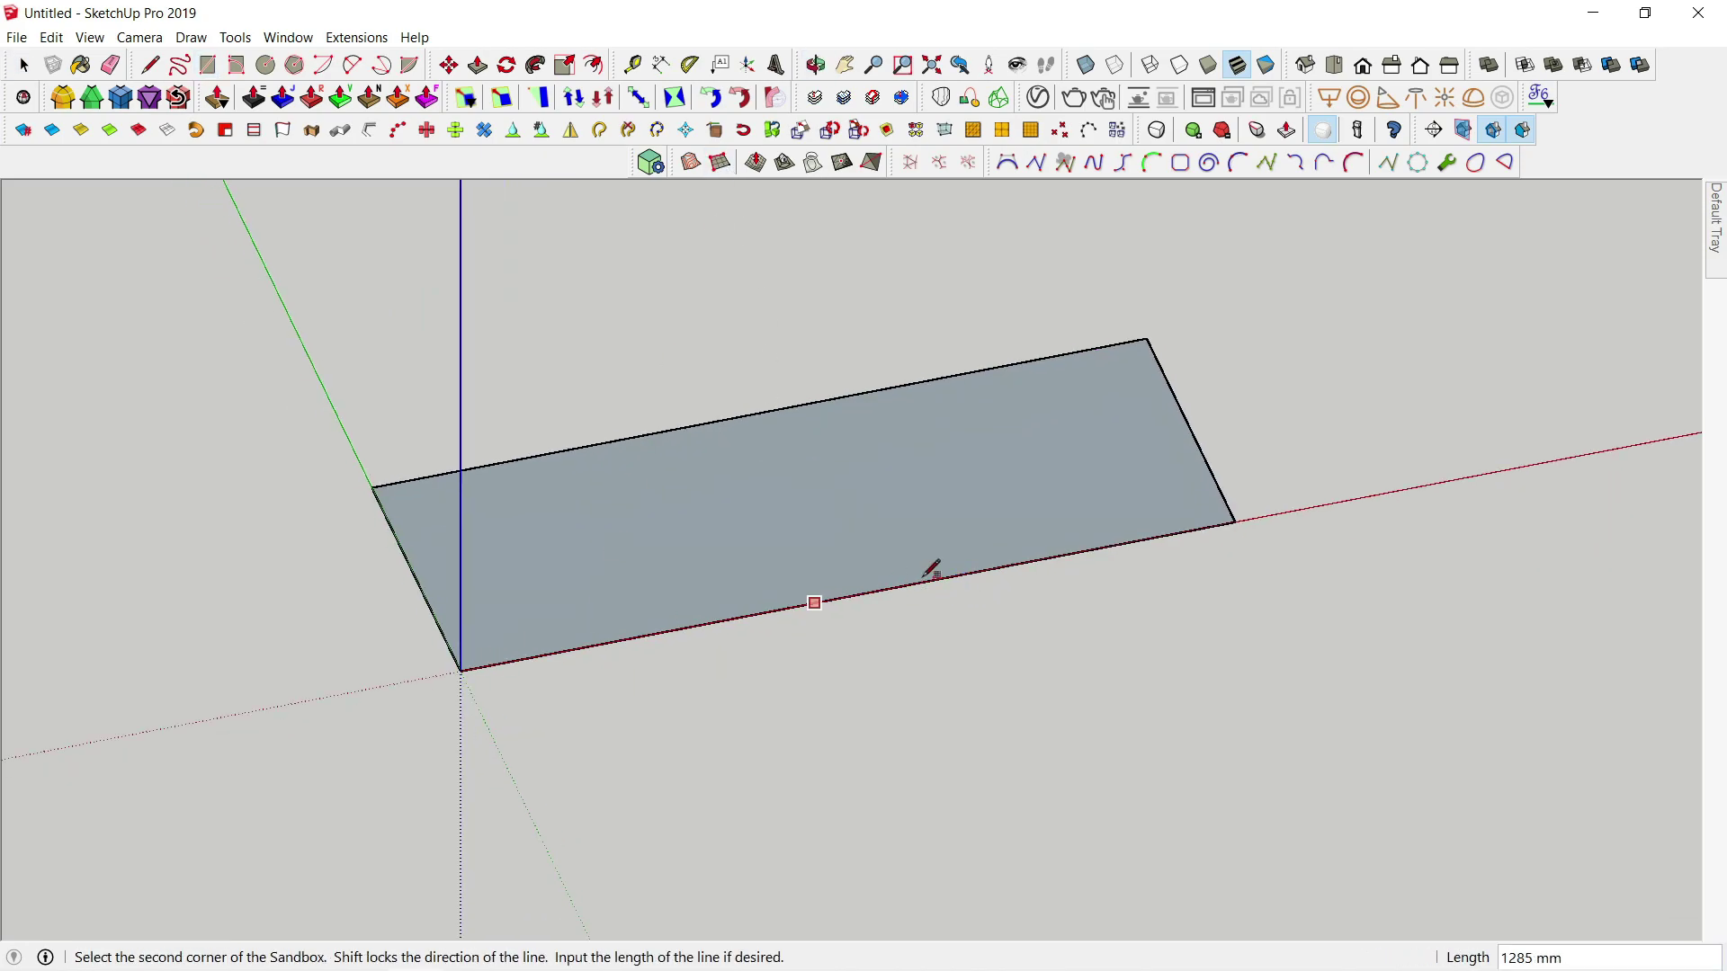
{"action": "key", "text": "space"}
{"action": "left_click", "coordinate": [719, 162]}
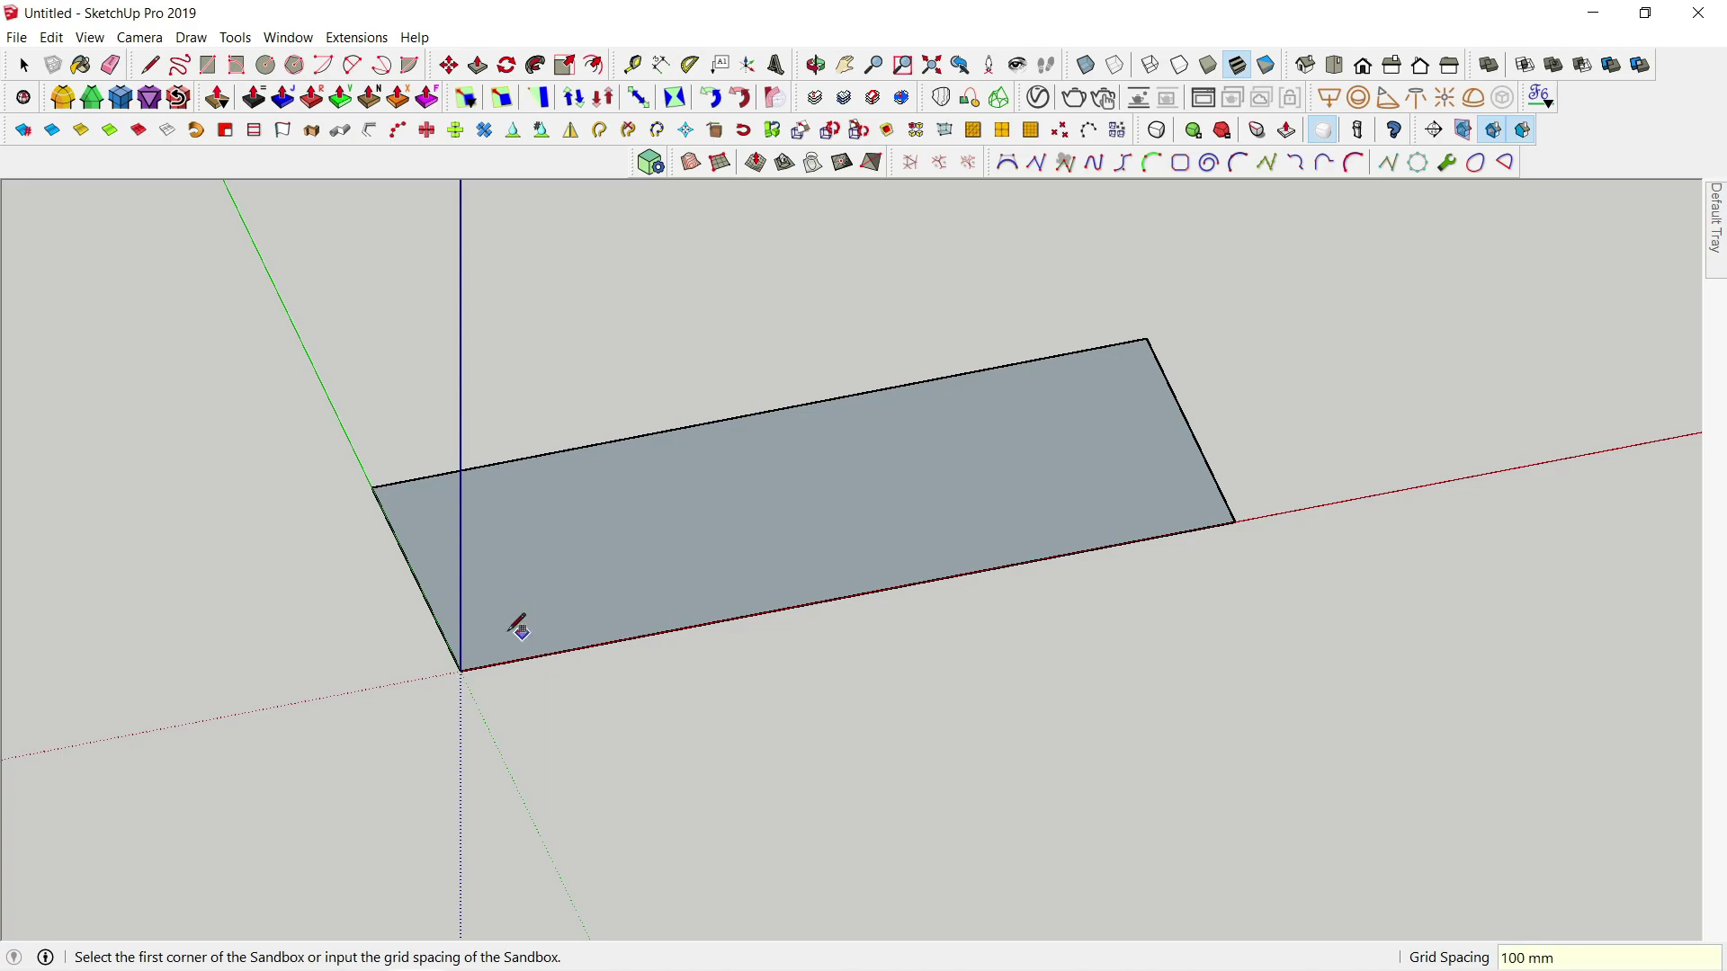
{"action": "left_click", "coordinate": [471, 667]}
{"action": "key", "text": "space"}
Step: Create a From Scratch sandbox grid with 30 mm spacing over the rectangle, starting at the origin corner
{"action": "left_click", "coordinate": [719, 161]}
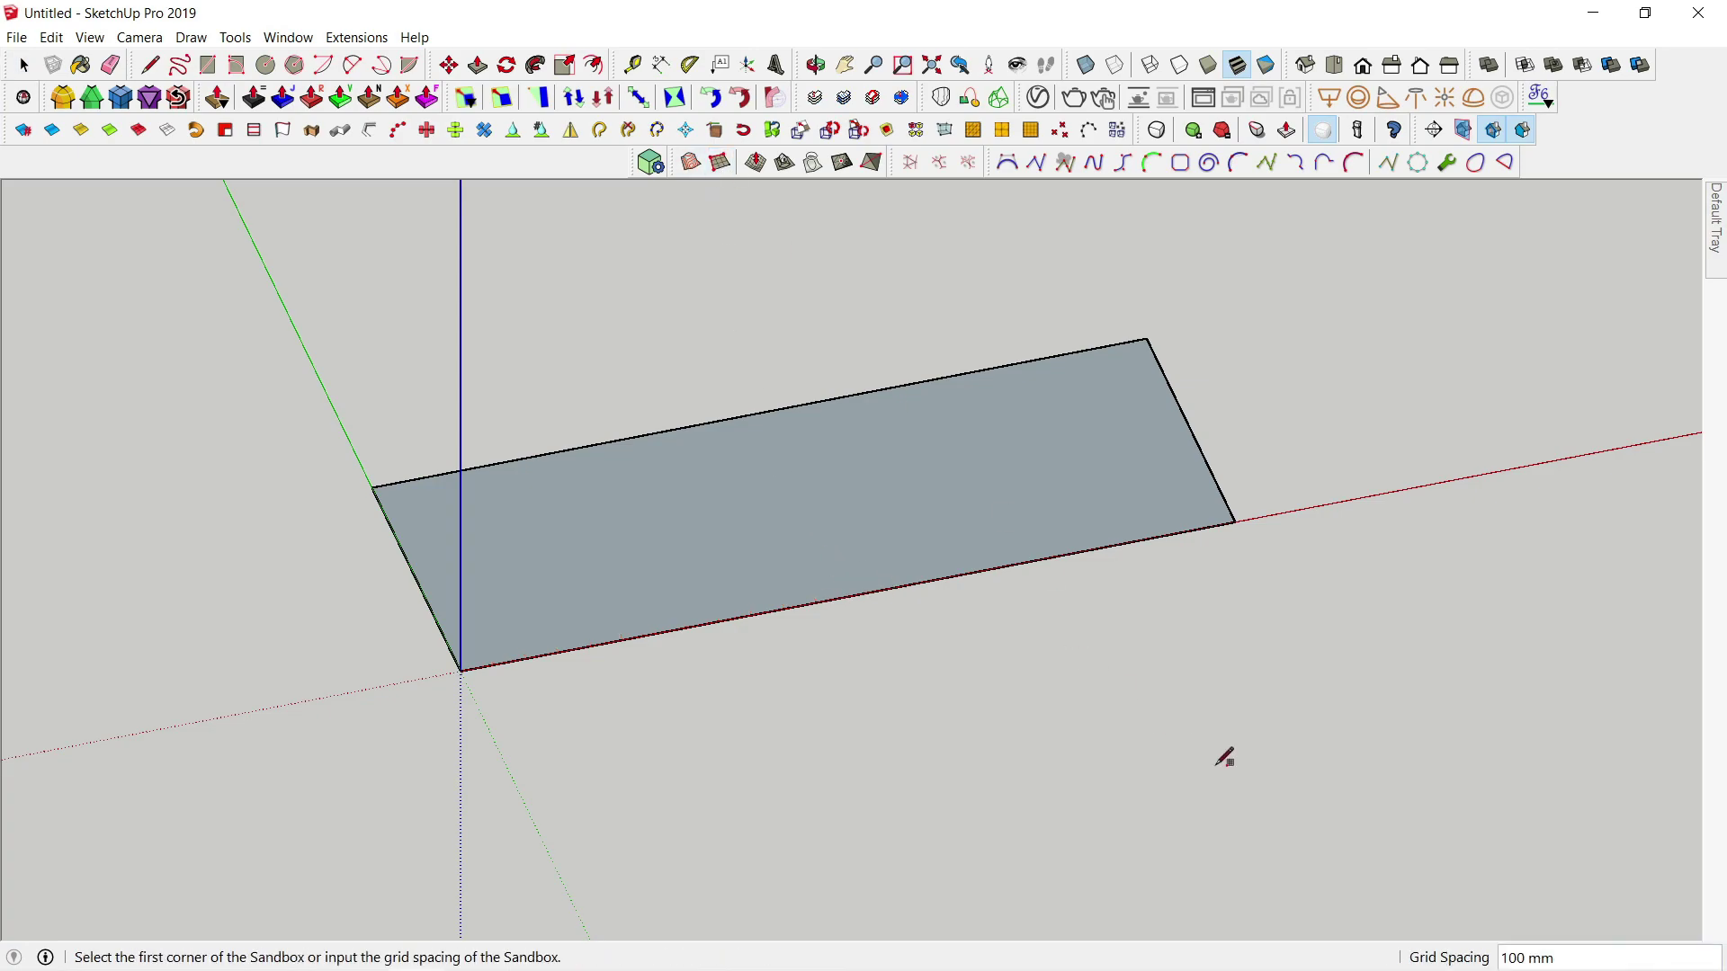
{"action": "left_click", "coordinate": [472, 667]}
{"action": "left_click", "coordinate": [1236, 521]}
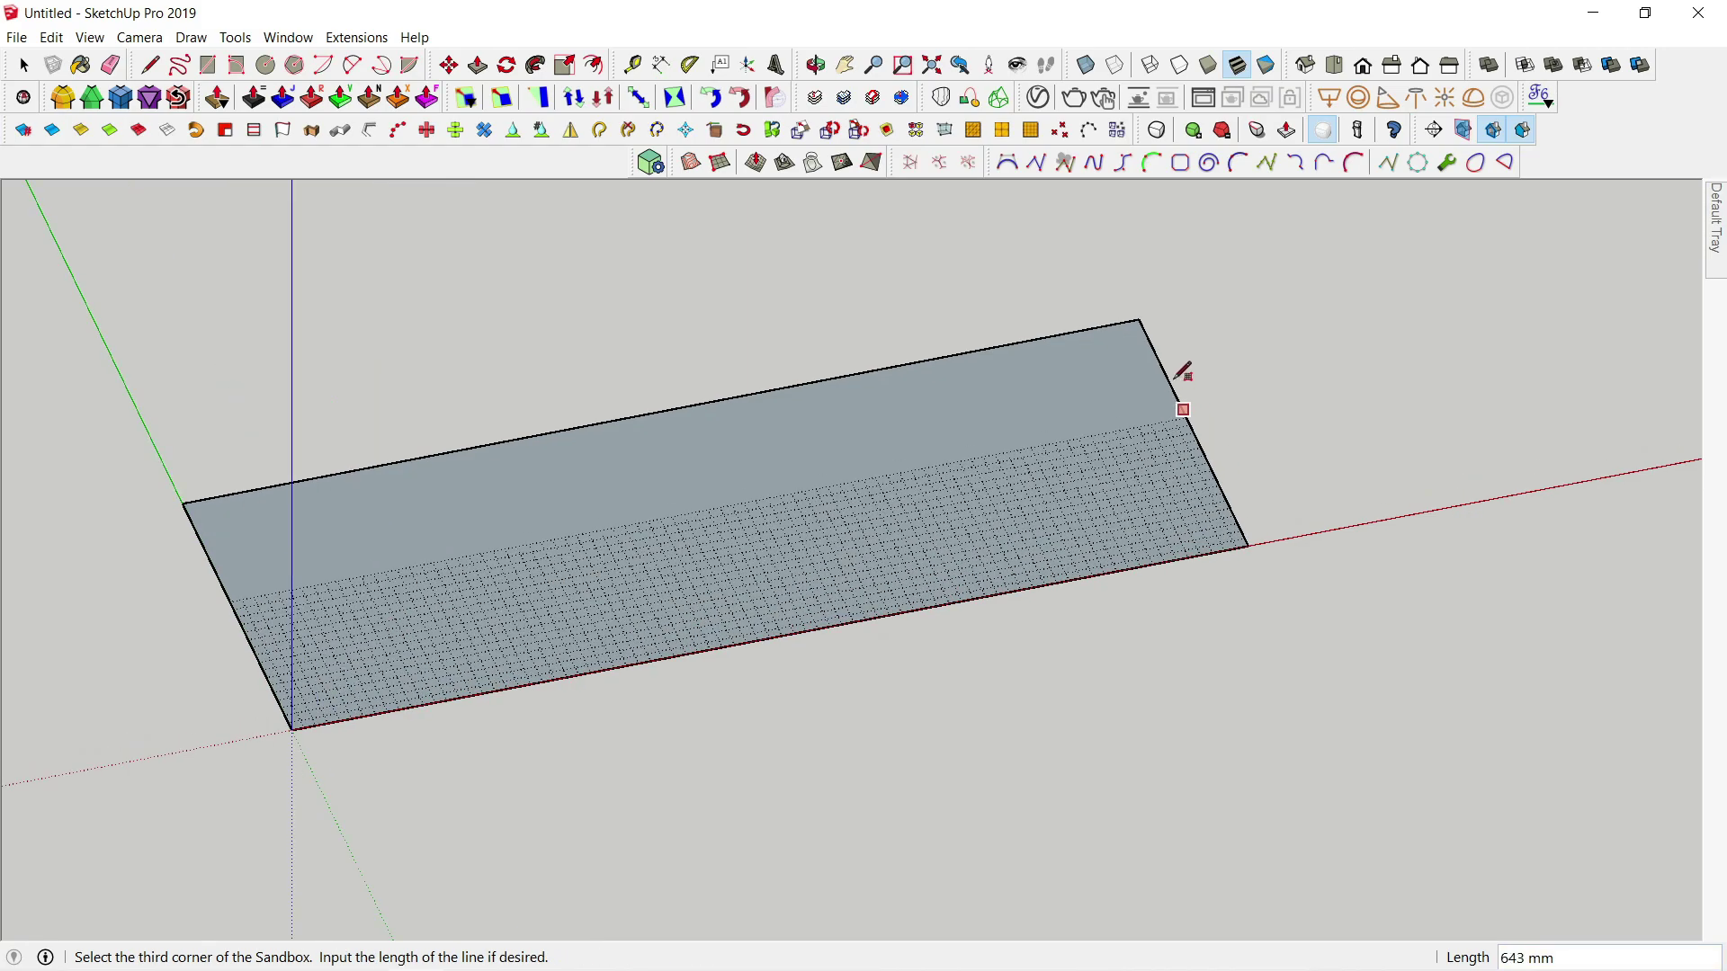
{"action": "scroll", "coordinate": [1143, 323], "scroll_direction": "up", "scroll_amount": 4}
{"action": "left_click", "coordinate": [1136, 303]}
{"action": "scroll", "coordinate": [1091, 655], "scroll_direction": "down", "scroll_amount": 3}
{"action": "middle_click_drag", "start_coordinate": [898, 678], "coordinate": [378, 704]}
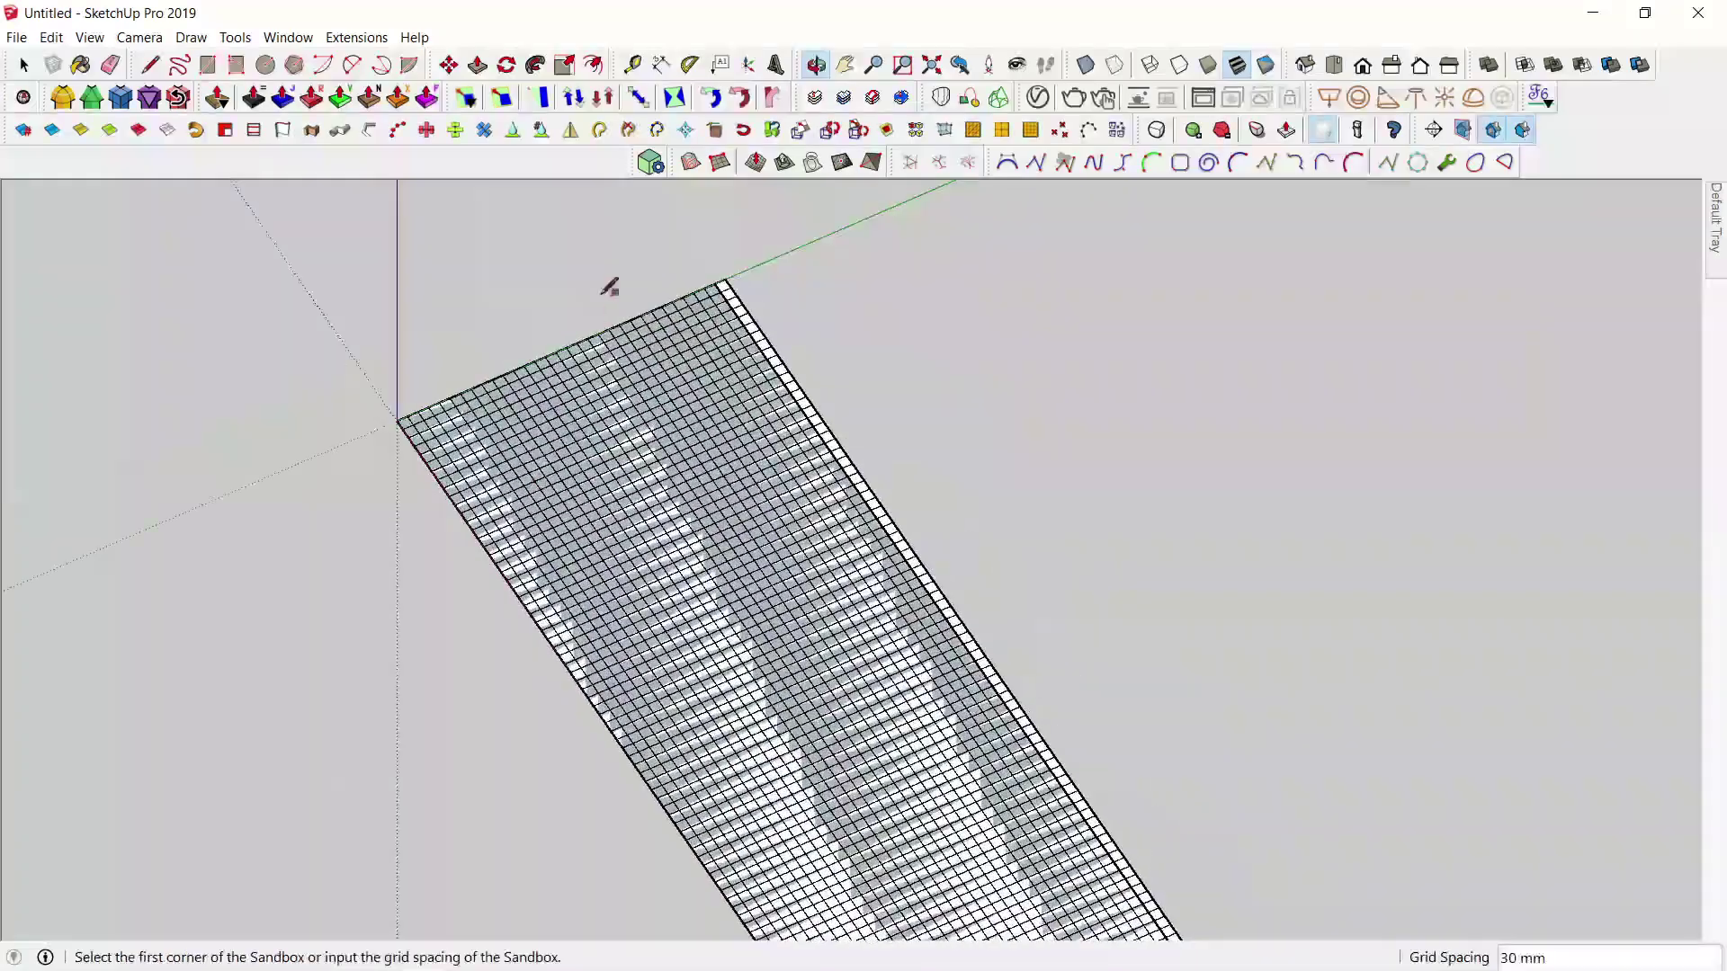
Step: Scale the sandbox grid along the green axis to match the rectangle's long edge
{"action": "scroll", "coordinate": [748, 261], "scroll_direction": "up", "scroll_amount": 4}
{"action": "key", "text": "space"}
{"action": "scroll", "coordinate": [795, 336], "scroll_direction": "down", "scroll_amount": 3}
{"action": "mouse_move", "coordinate": [771, 300]}
{"action": "middle_mouse_down"}
{"action": "mouse_move", "coordinate": [896, 423]}
{"action": "mouse_move", "coordinate": [1130, 597]}
{"action": "middle_mouse_up"}
{"action": "scroll", "coordinate": [973, 644], "scroll_direction": "up", "scroll_amount": 5}
{"action": "middle_click_drag", "start_coordinate": [973, 644], "coordinate": [914, 767]}
{"action": "key", "text": "F6"}
{"action": "middle_click_drag", "start_coordinate": [883, 668], "coordinate": [1082, 718]}
{"action": "key", "text": "s"}
{"action": "scroll", "coordinate": [774, 667], "scroll_direction": "up", "scroll_amount": 5}
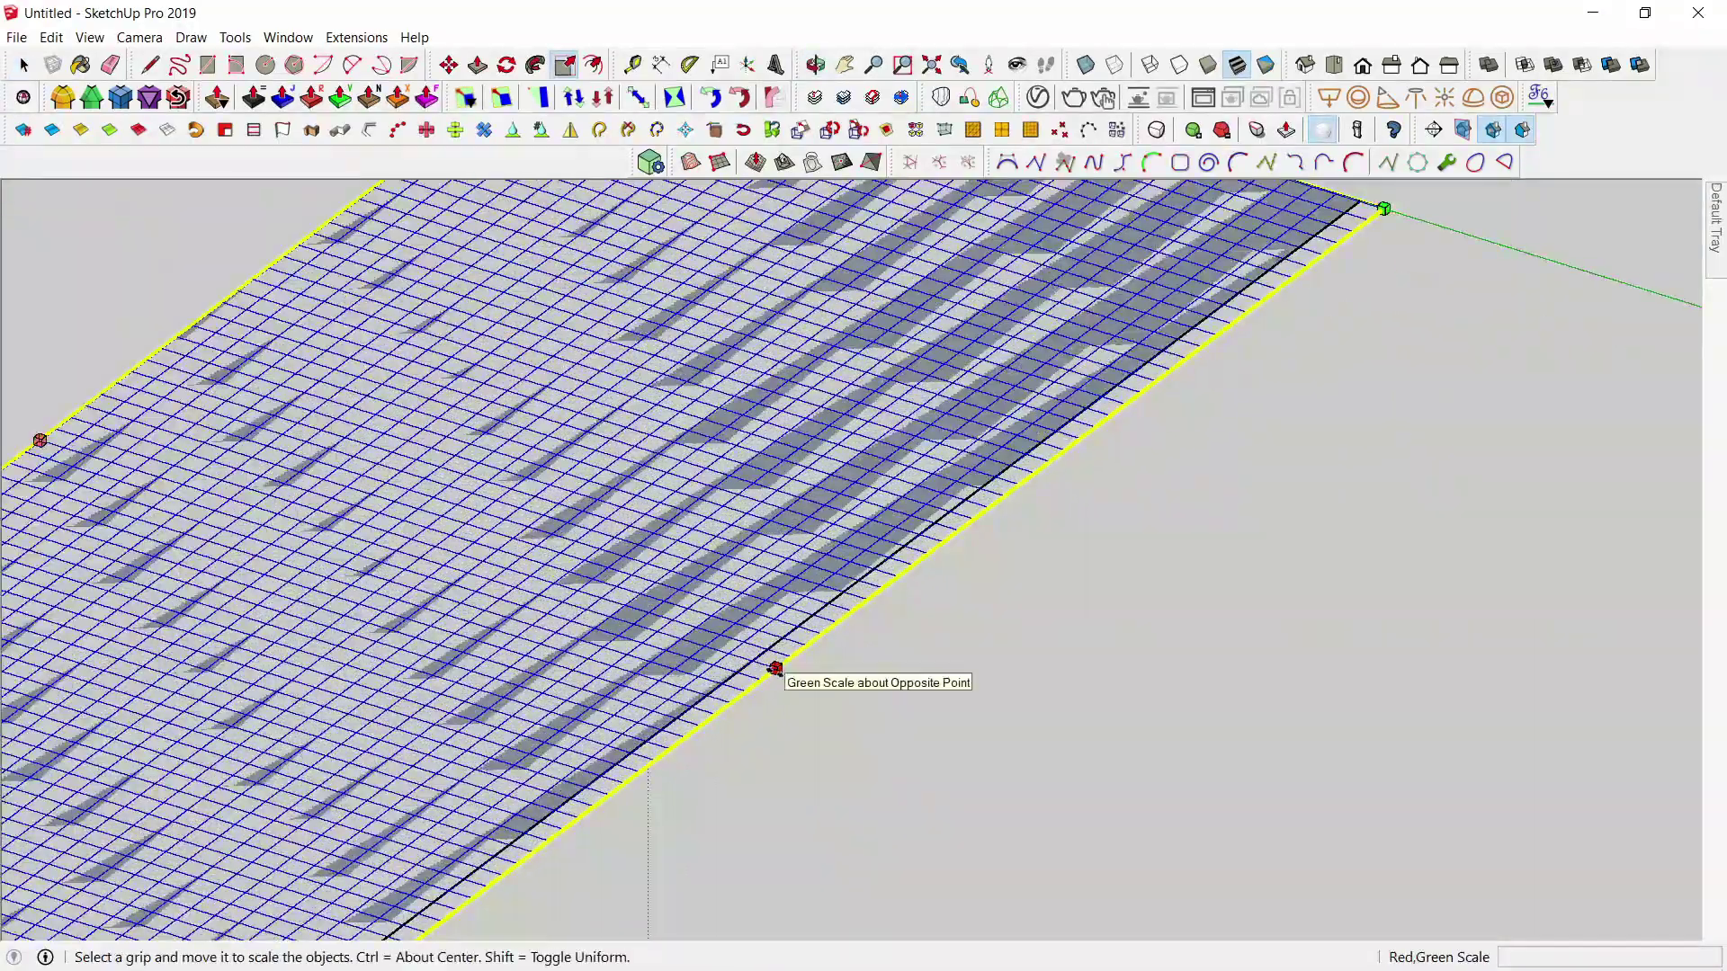
{"action": "scroll", "coordinate": [763, 725], "scroll_direction": "down", "scroll_amount": 5}
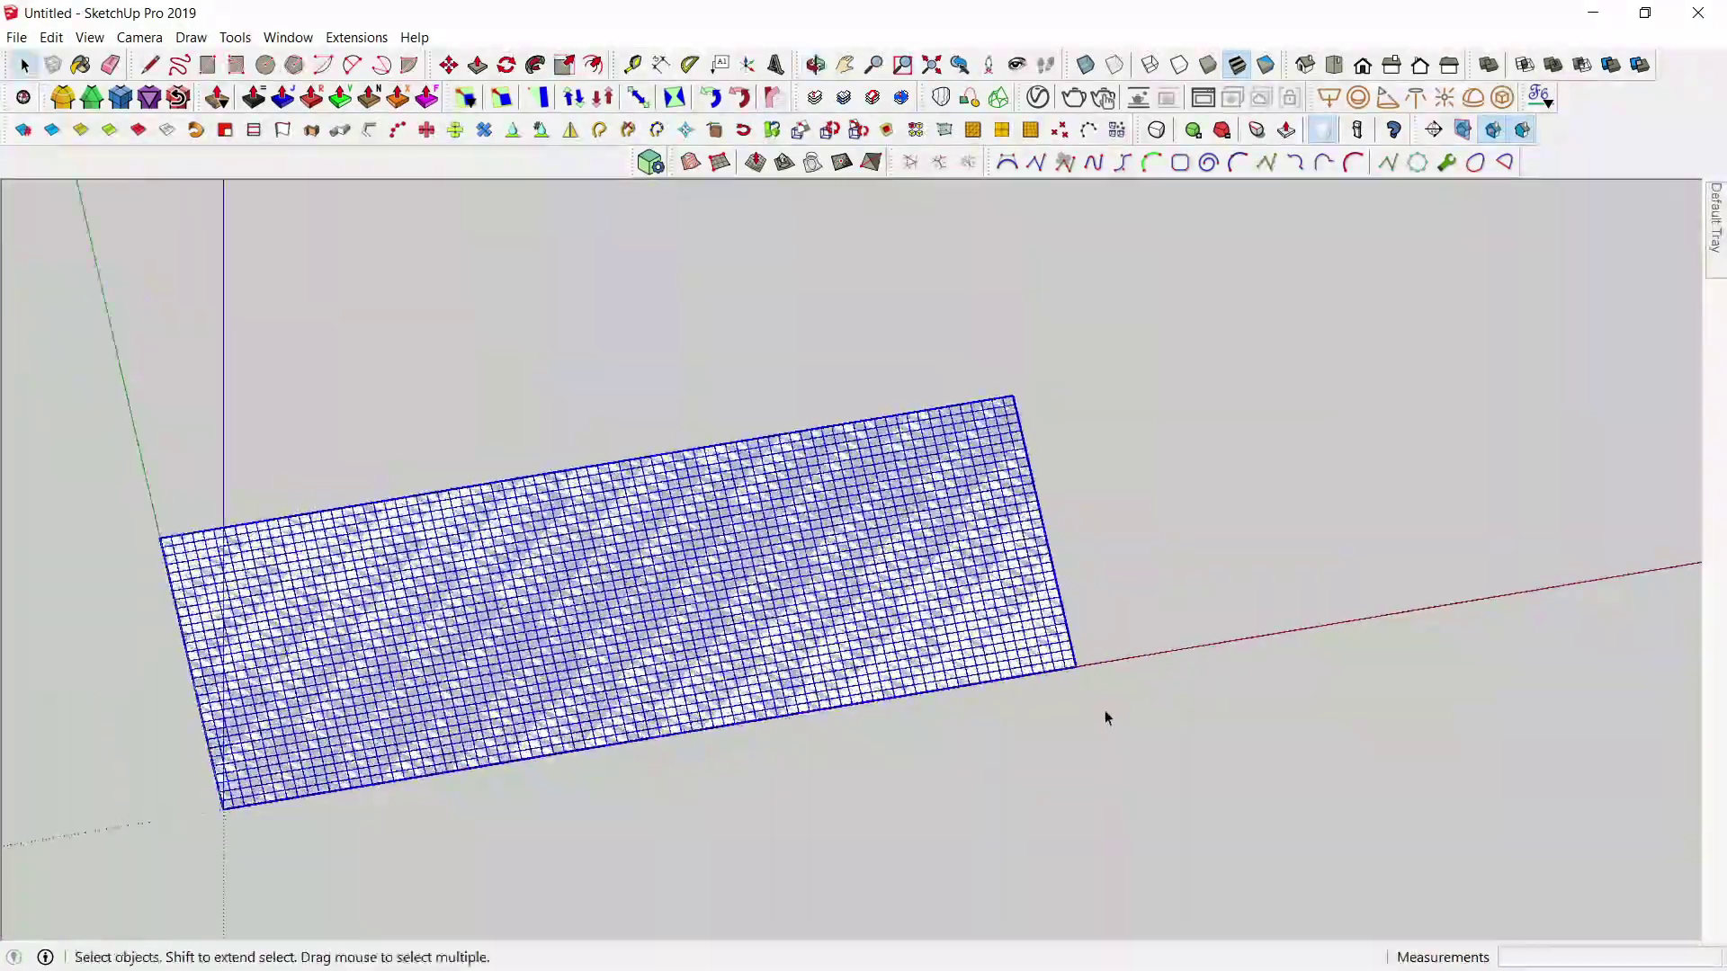
Step: Move the grid along the red axis, clear of the original rectangle
{"action": "key", "text": "m"}
{"action": "left_click", "coordinate": [671, 791]}
{"action": "scroll", "coordinate": [411, 829], "scroll_direction": "up", "scroll_amount": 2}
{"action": "left_click", "coordinate": [1131, 685]}
{"action": "scroll", "coordinate": [1044, 632], "scroll_direction": "up", "scroll_amount": 2}
{"action": "middle_click_drag", "start_coordinate": [1044, 632], "coordinate": [848, 659]}
{"action": "key", "text": "space"}
{"action": "scroll", "coordinate": [944, 555], "scroll_direction": "up", "scroll_amount": 2}
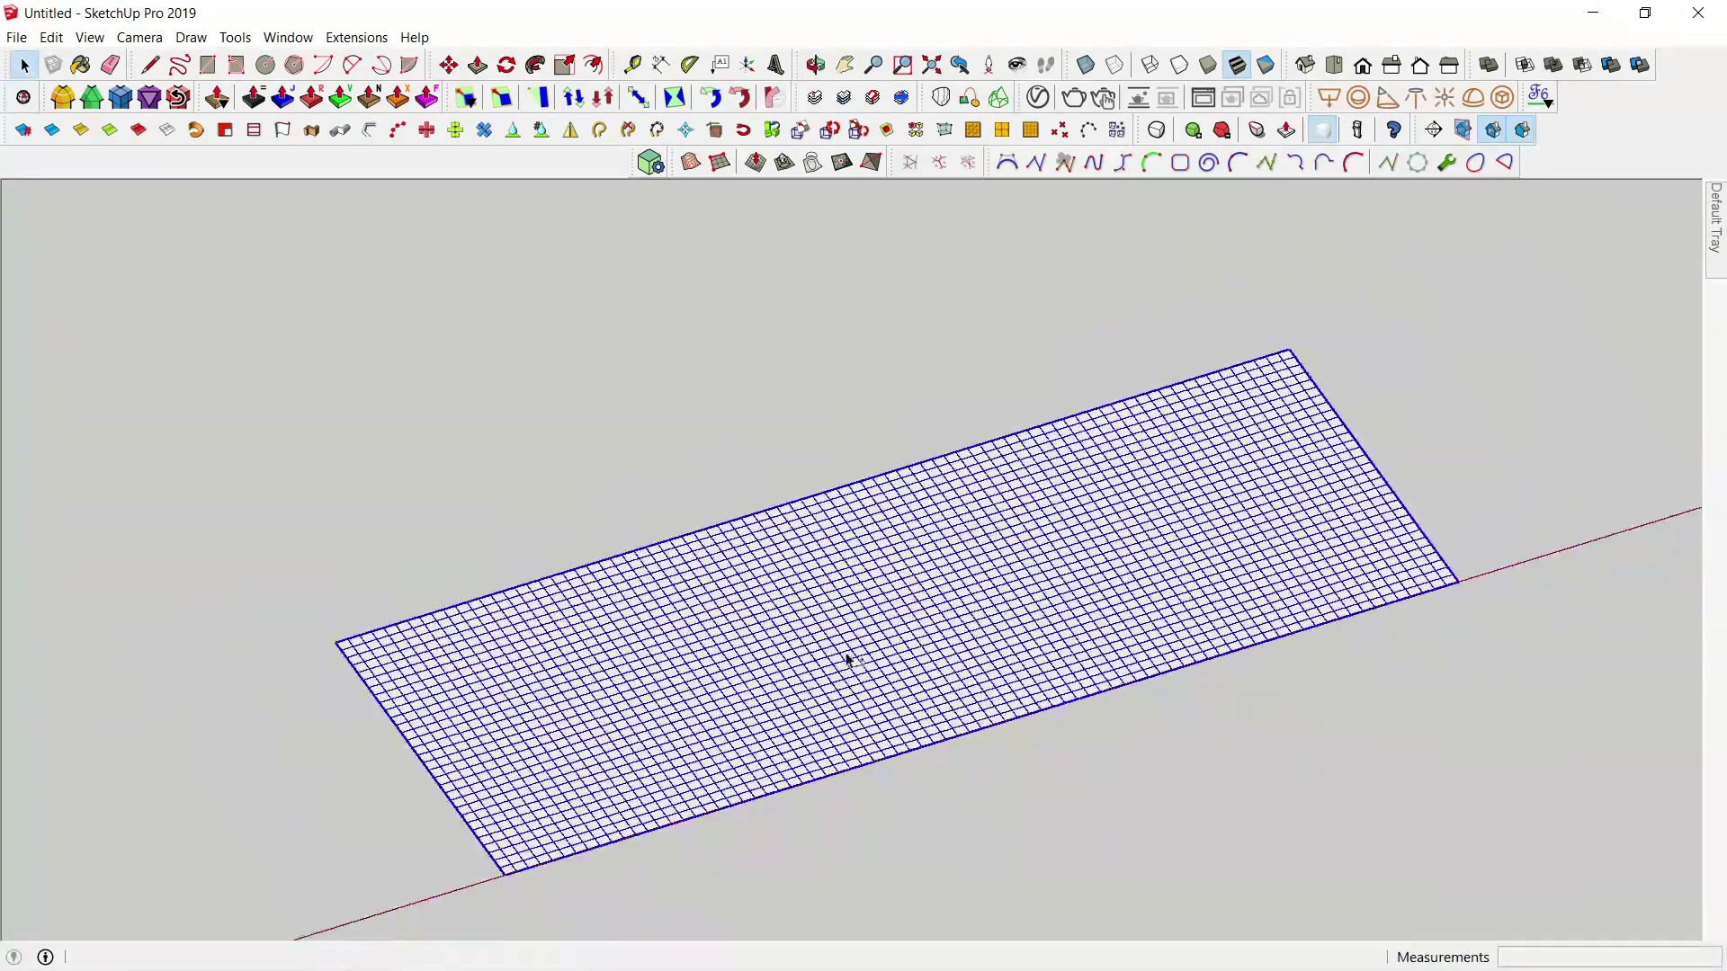
Step: Start Smoove inside the grid group and set its radius to 400 mm
{"action": "left_click", "coordinate": [756, 162]}
{"action": "type", "text": "600"}
{"action": "key", "text": "Return"}
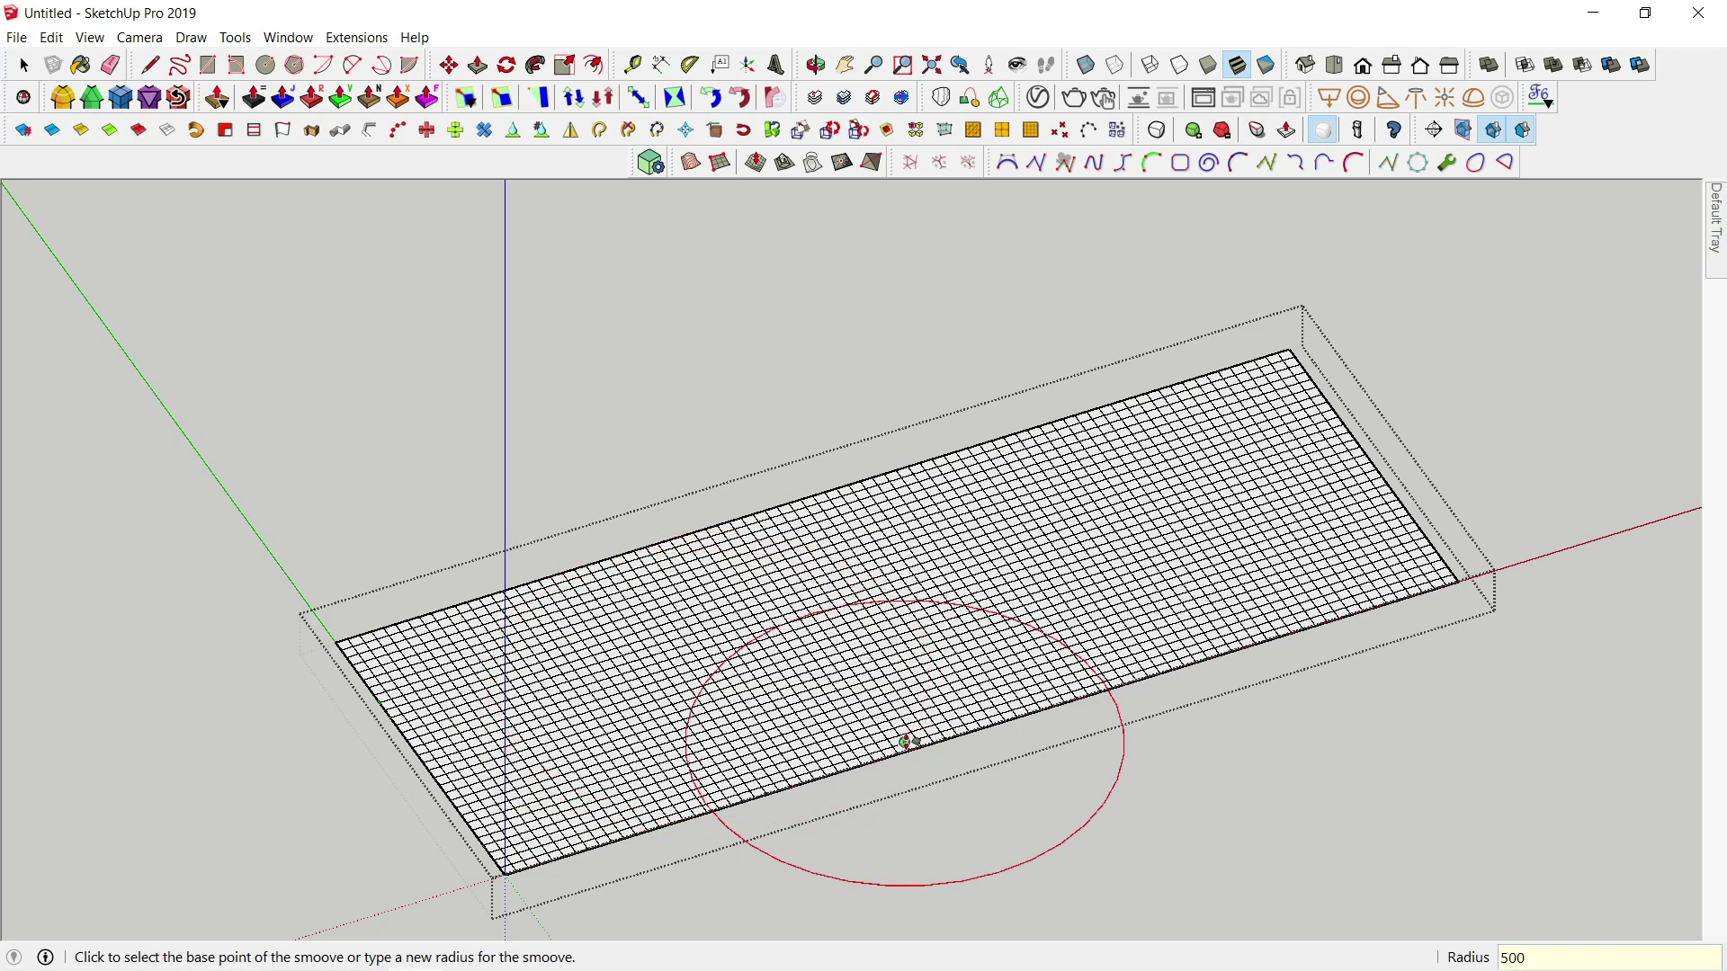
{"action": "type", "text": "300"}
{"action": "key", "text": "Return"}
{"action": "type", "text": "4"}
{"action": "key", "text": "Return"}
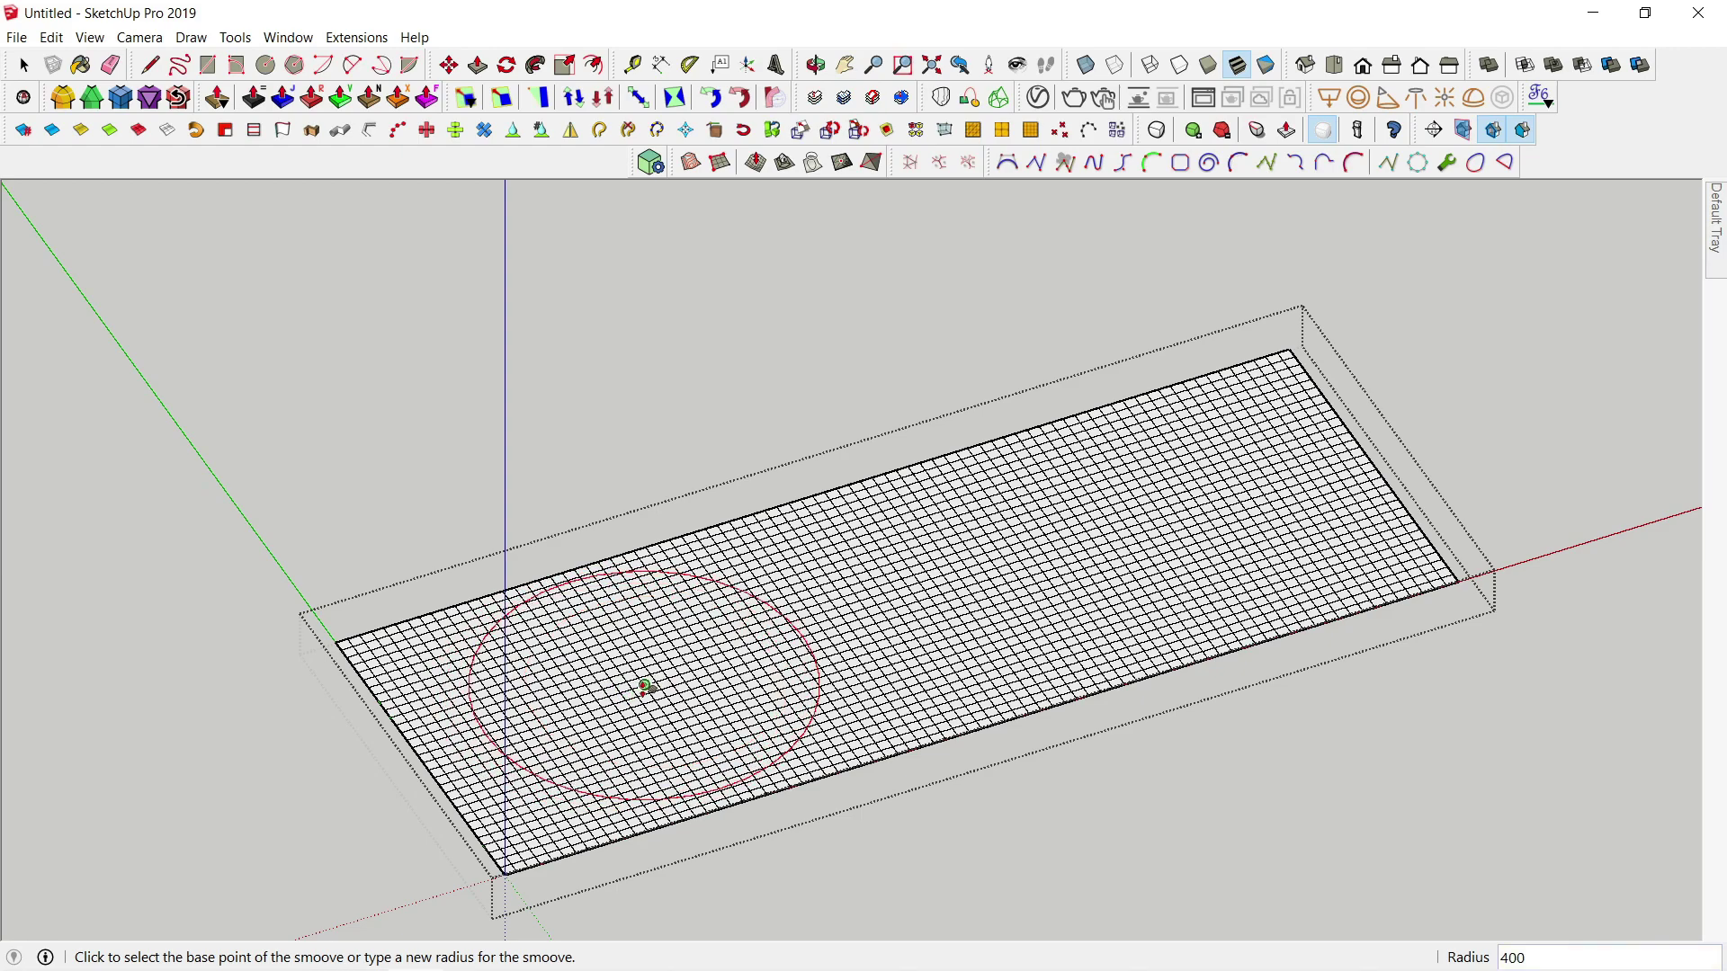
Step: Raise the first hill with Smoove near the origin end of the grid
{"action": "left_click", "coordinate": [652, 691]}
{"action": "middle_click_drag", "start_coordinate": [658, 756], "coordinate": [722, 837]}
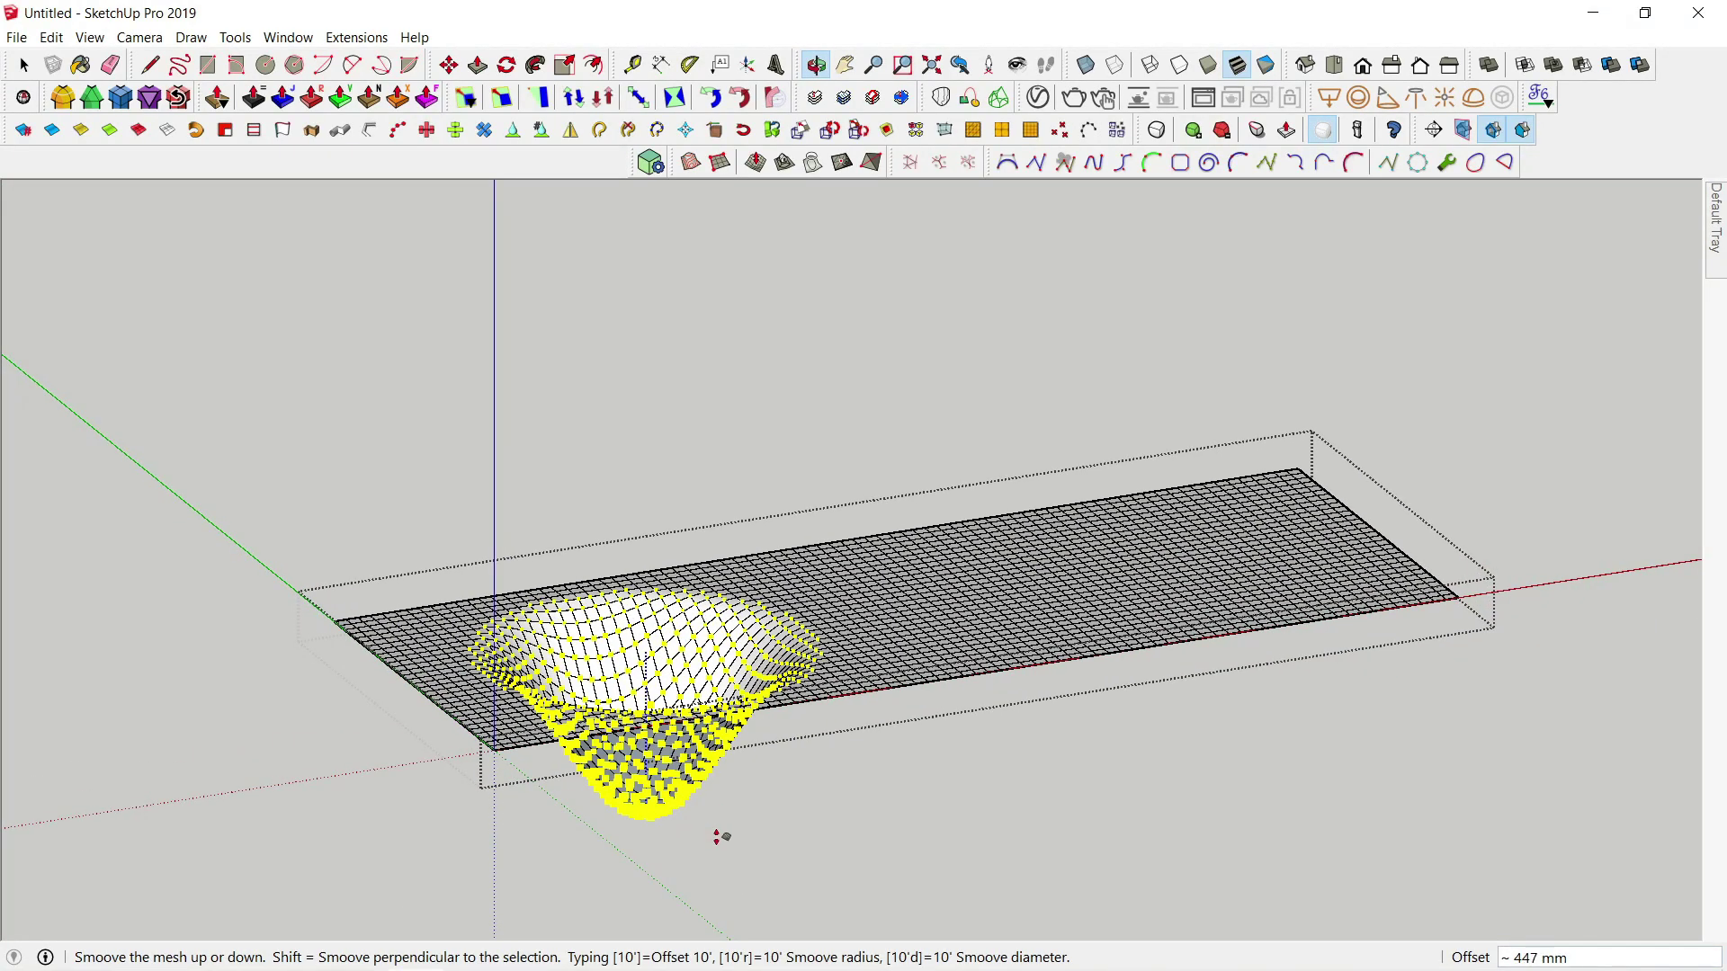
{"action": "scroll", "coordinate": [722, 837], "scroll_direction": "down", "scroll_amount": 2}
{"action": "scroll", "coordinate": [717, 840], "scroll_direction": "down", "scroll_amount": 1}
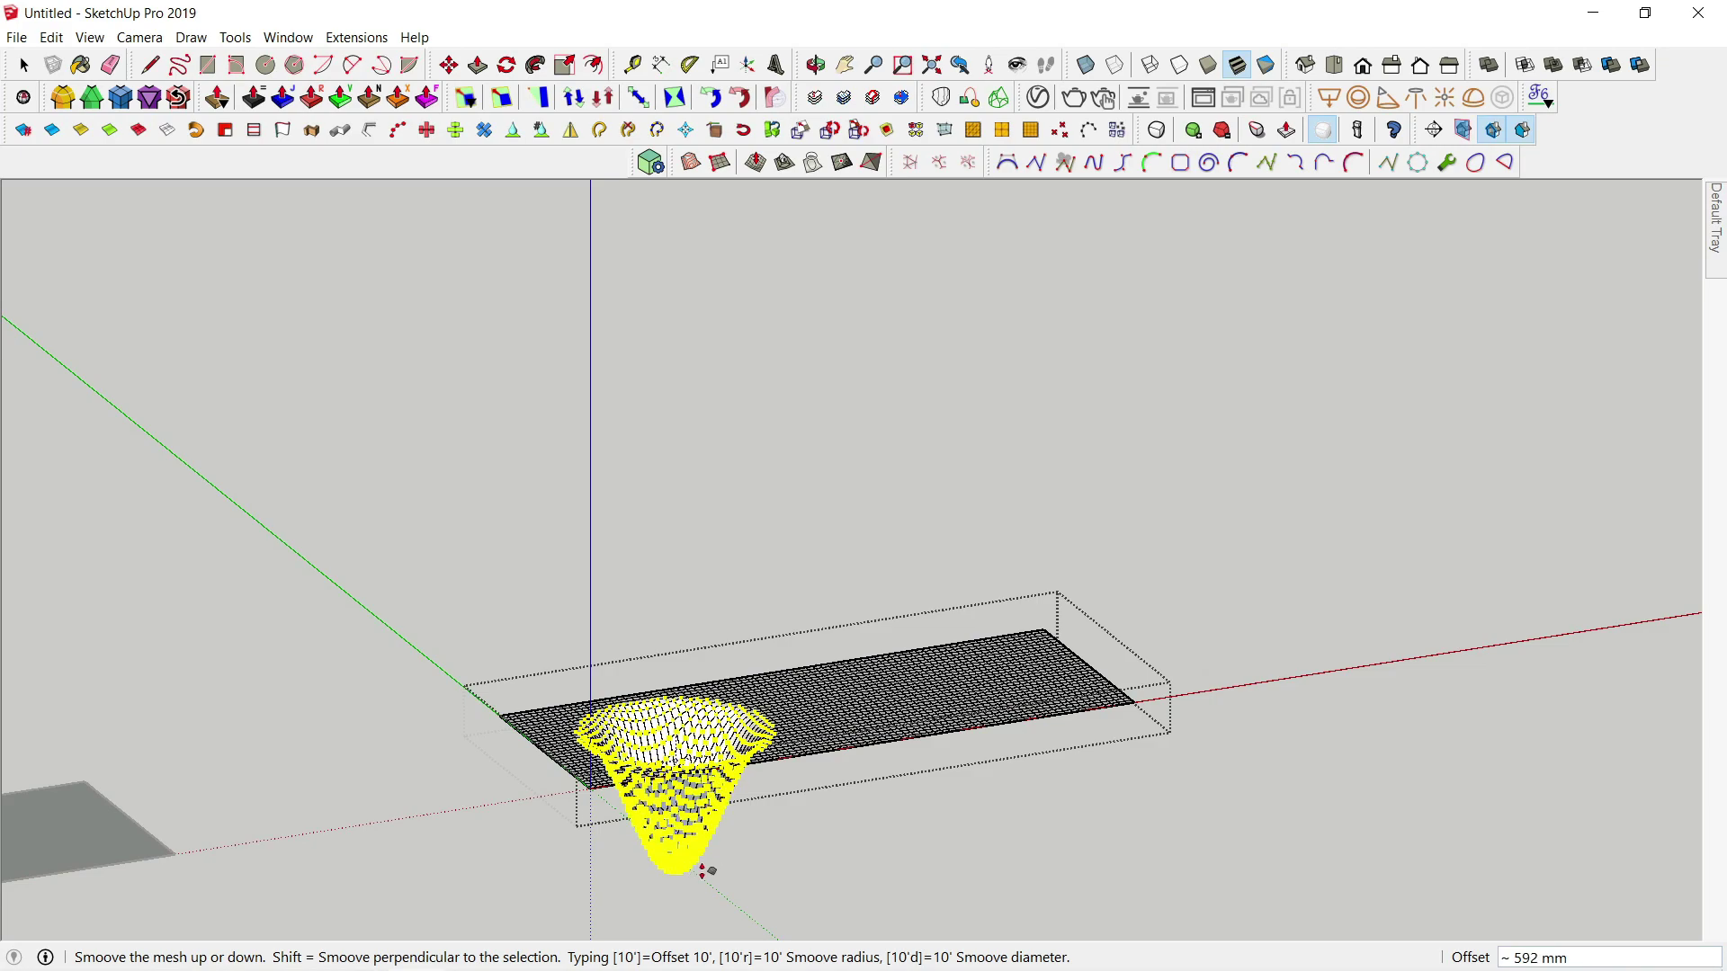
{"action": "key", "text": "Return"}
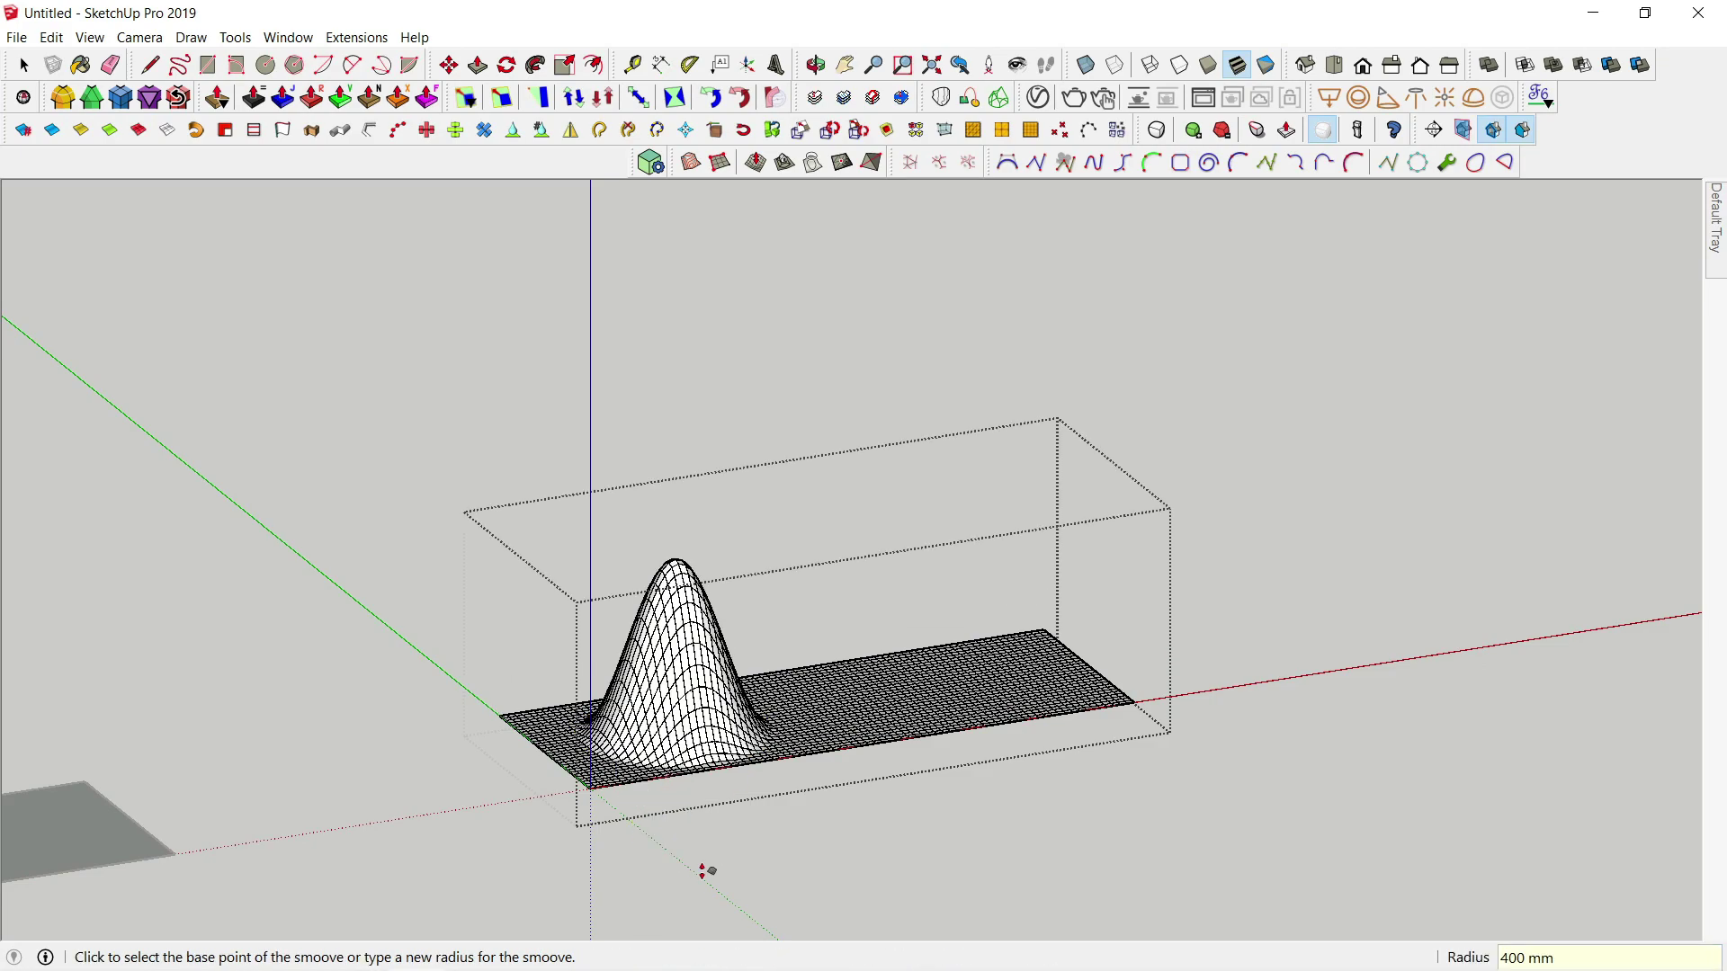
Step: Raise a second hill in the middle of the grid with a Smoove offset of 750 mm
{"action": "middle_click_drag", "start_coordinate": [816, 724], "coordinate": [813, 890]}
{"action": "scroll", "coordinate": [890, 662], "scroll_direction": "up", "scroll_amount": 3}
{"action": "middle_click_drag", "start_coordinate": [896, 662], "coordinate": [856, 667]}
{"action": "scroll", "coordinate": [899, 670], "scroll_direction": "up", "scroll_amount": 2}
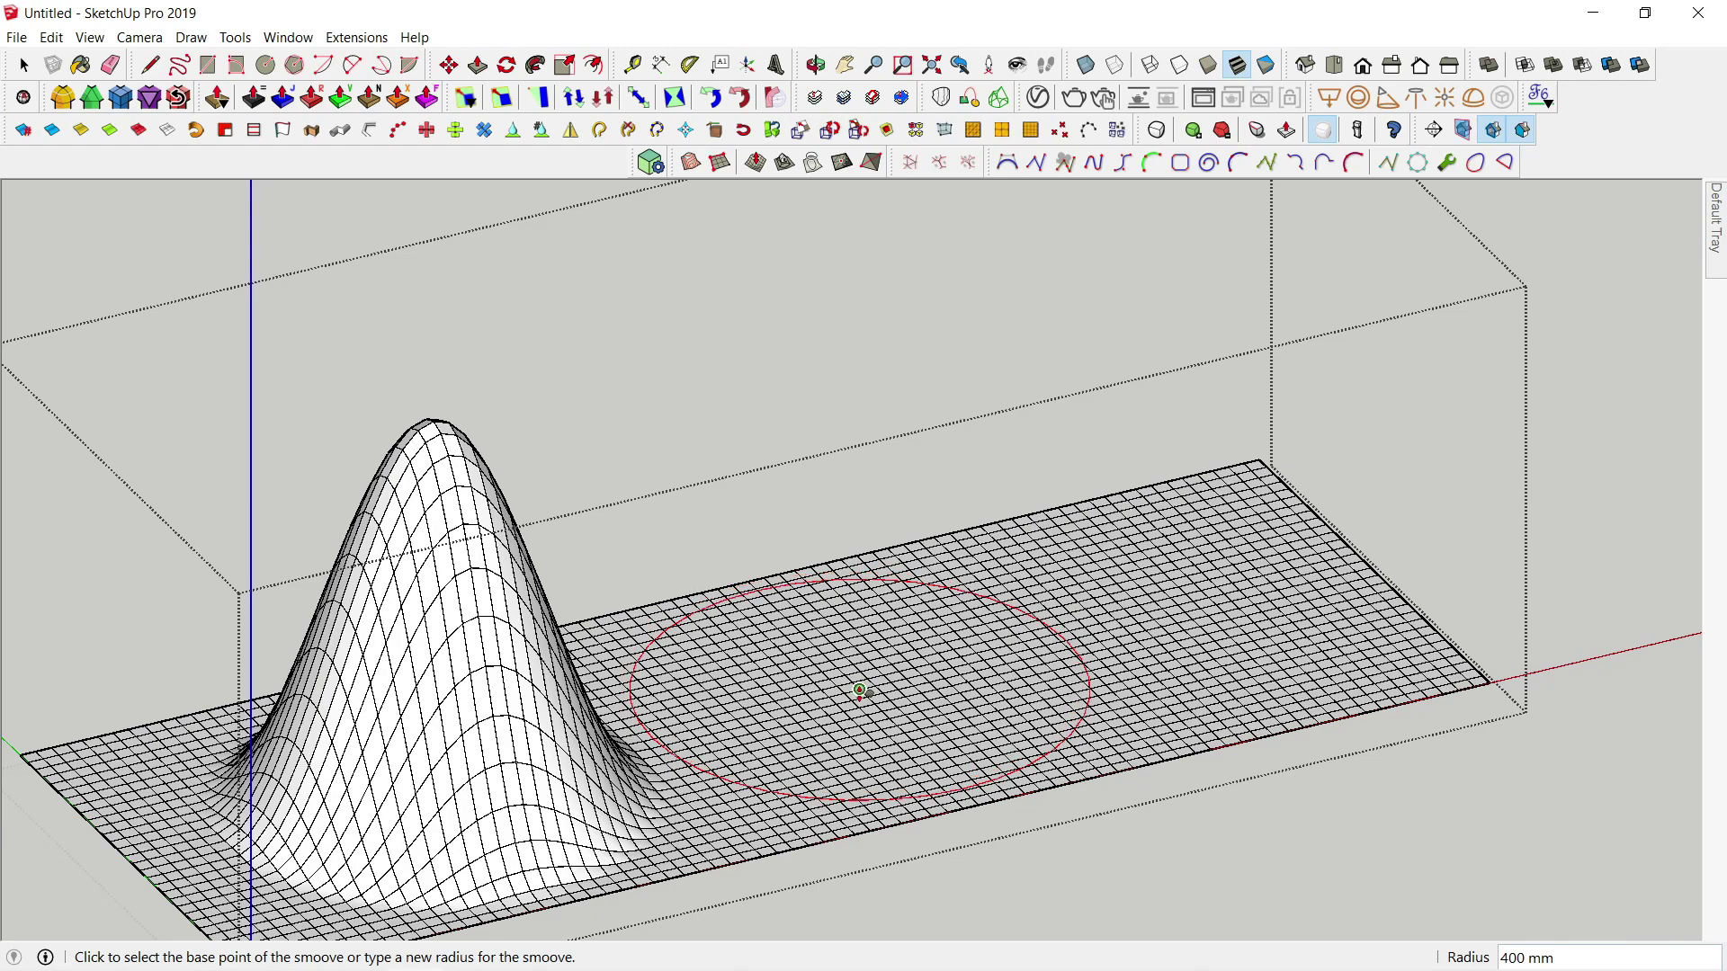
{"action": "left_click", "coordinate": [859, 689]}
{"action": "type", "text": "750"}
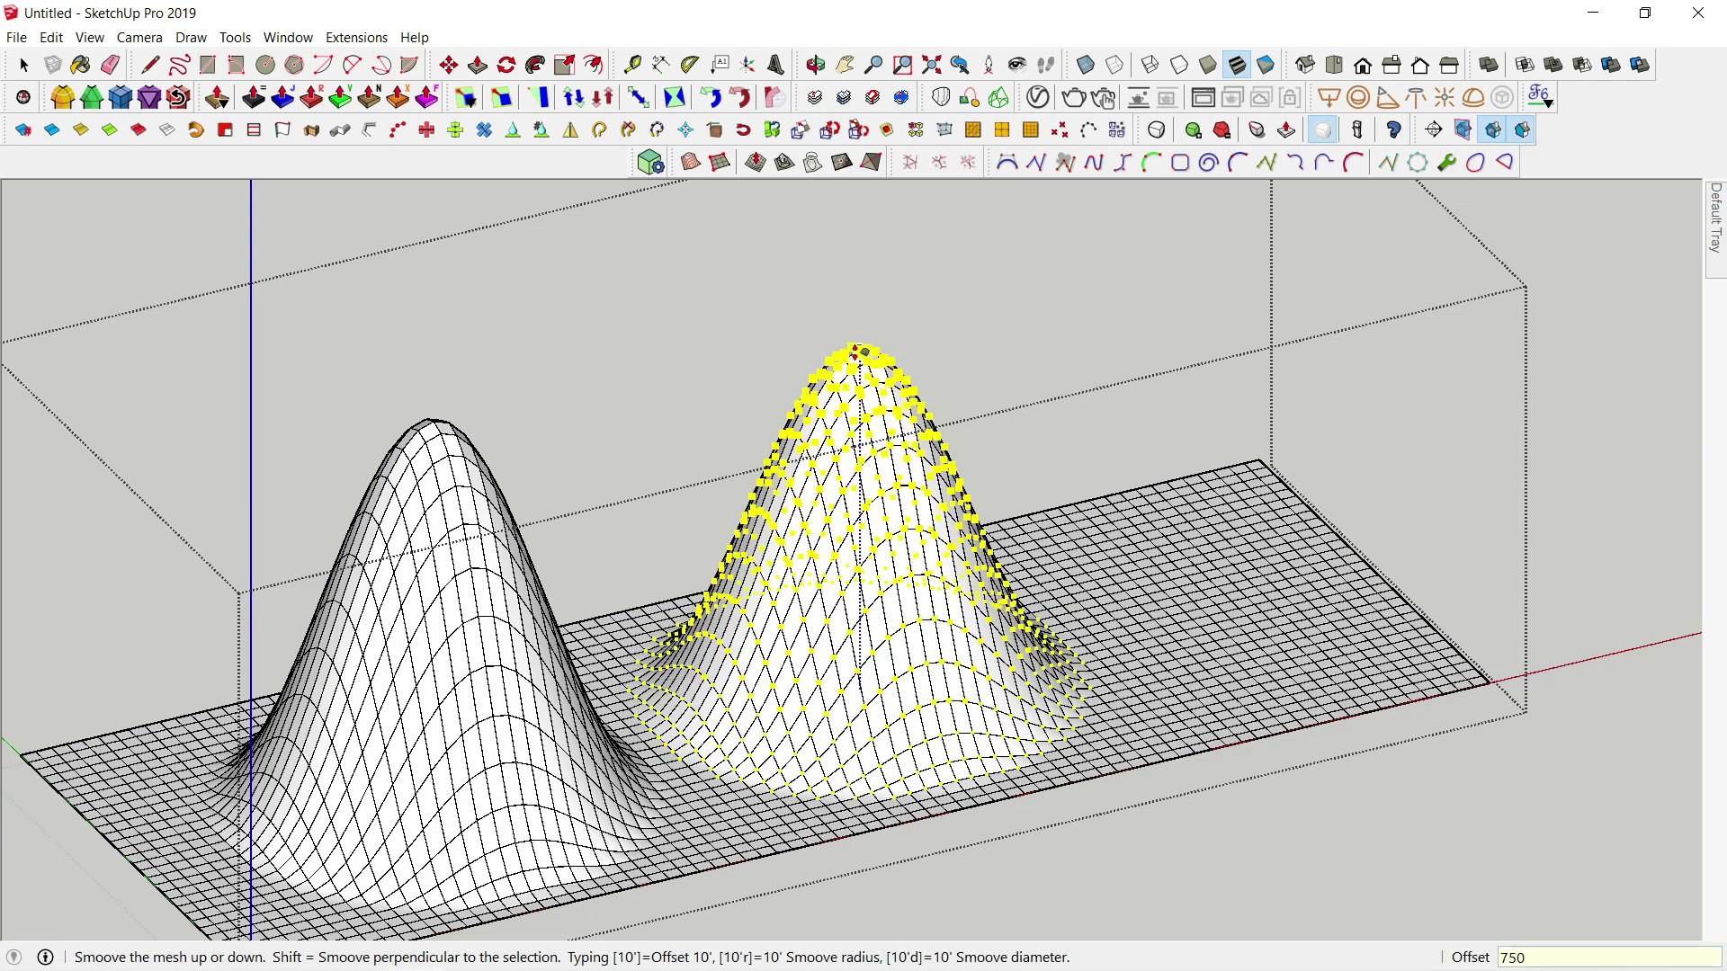
{"action": "key", "text": "Return"}
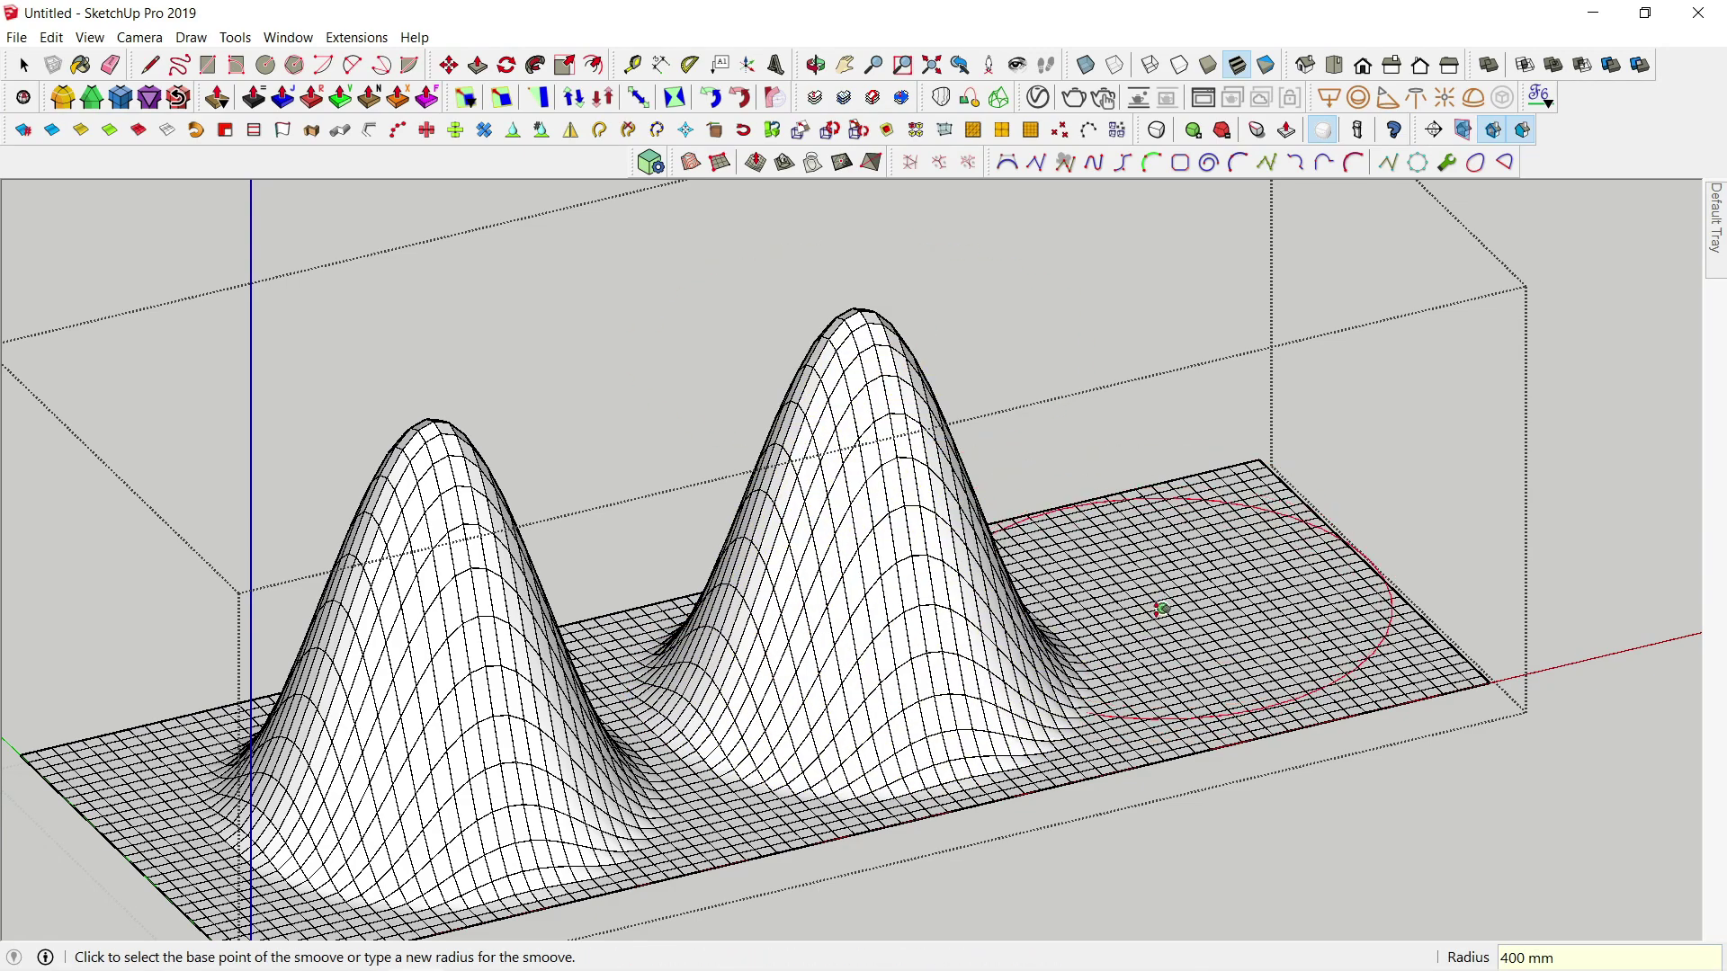
Step: Raise a third hill by 750 mm near the far end of the grid
{"action": "left_click", "coordinate": [1154, 612]}
{"action": "type", "text": "750"}
{"action": "key", "text": "Return"}
Step: Smoove the valley between the first and second hills up about 86 mm with a 300 mm radius
{"action": "middle_click_drag", "start_coordinate": [647, 747], "coordinate": [691, 755]}
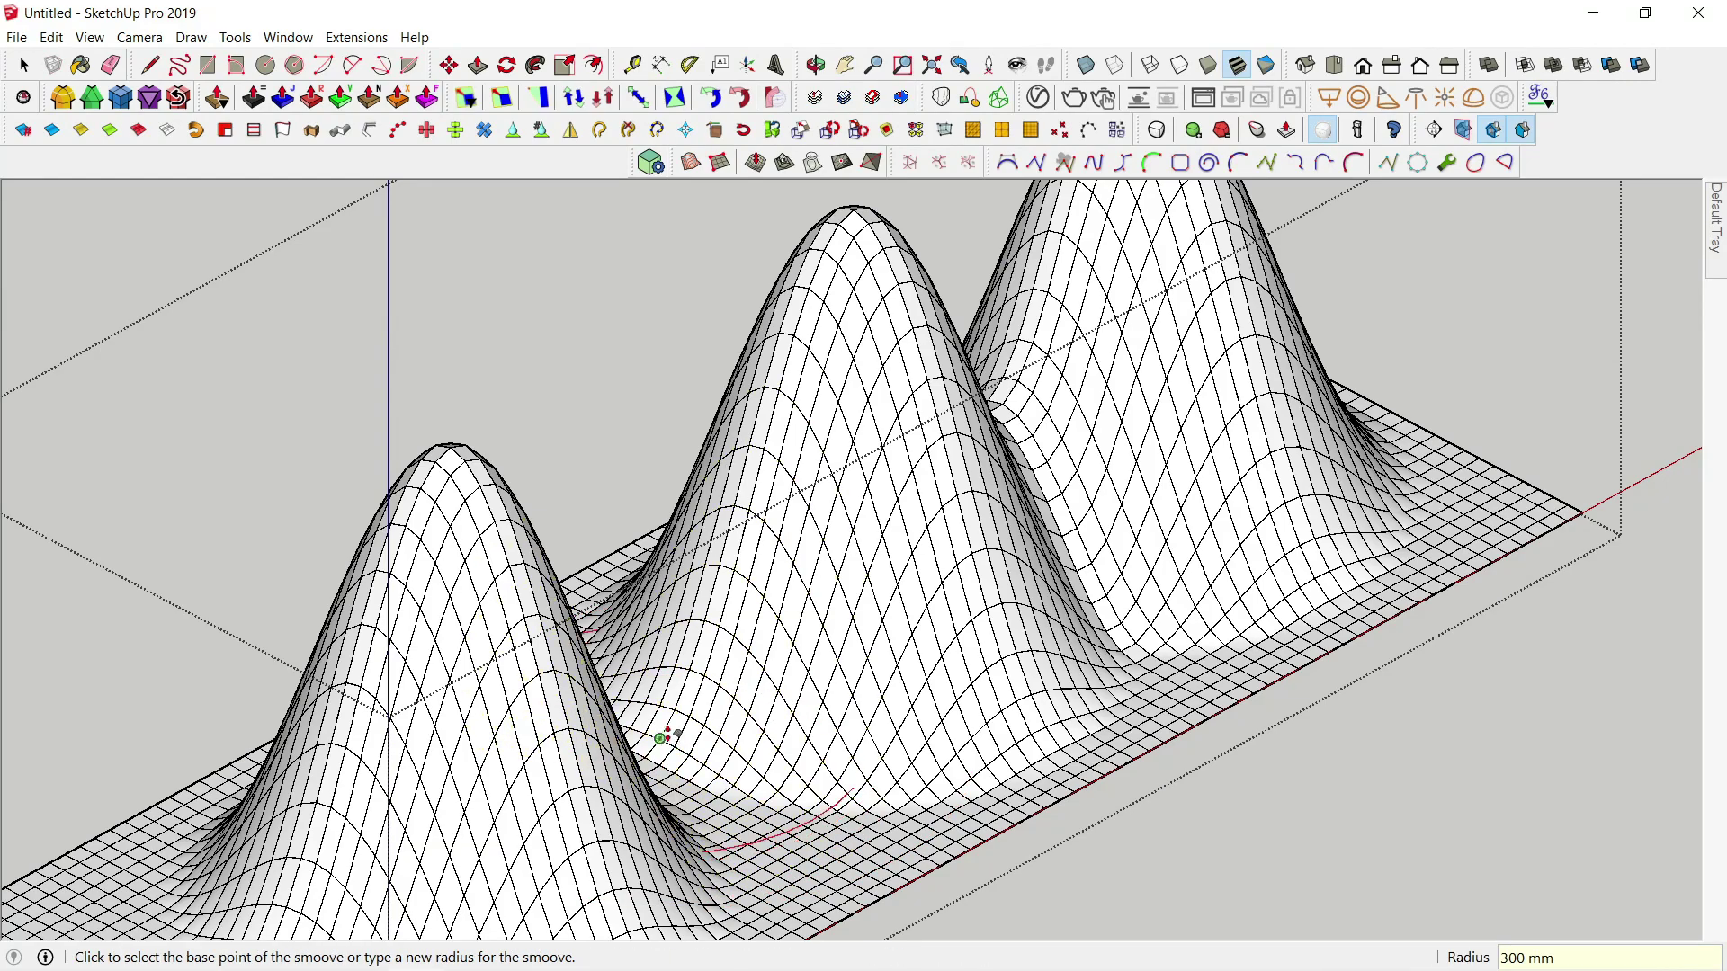
{"action": "key", "text": "F2"}
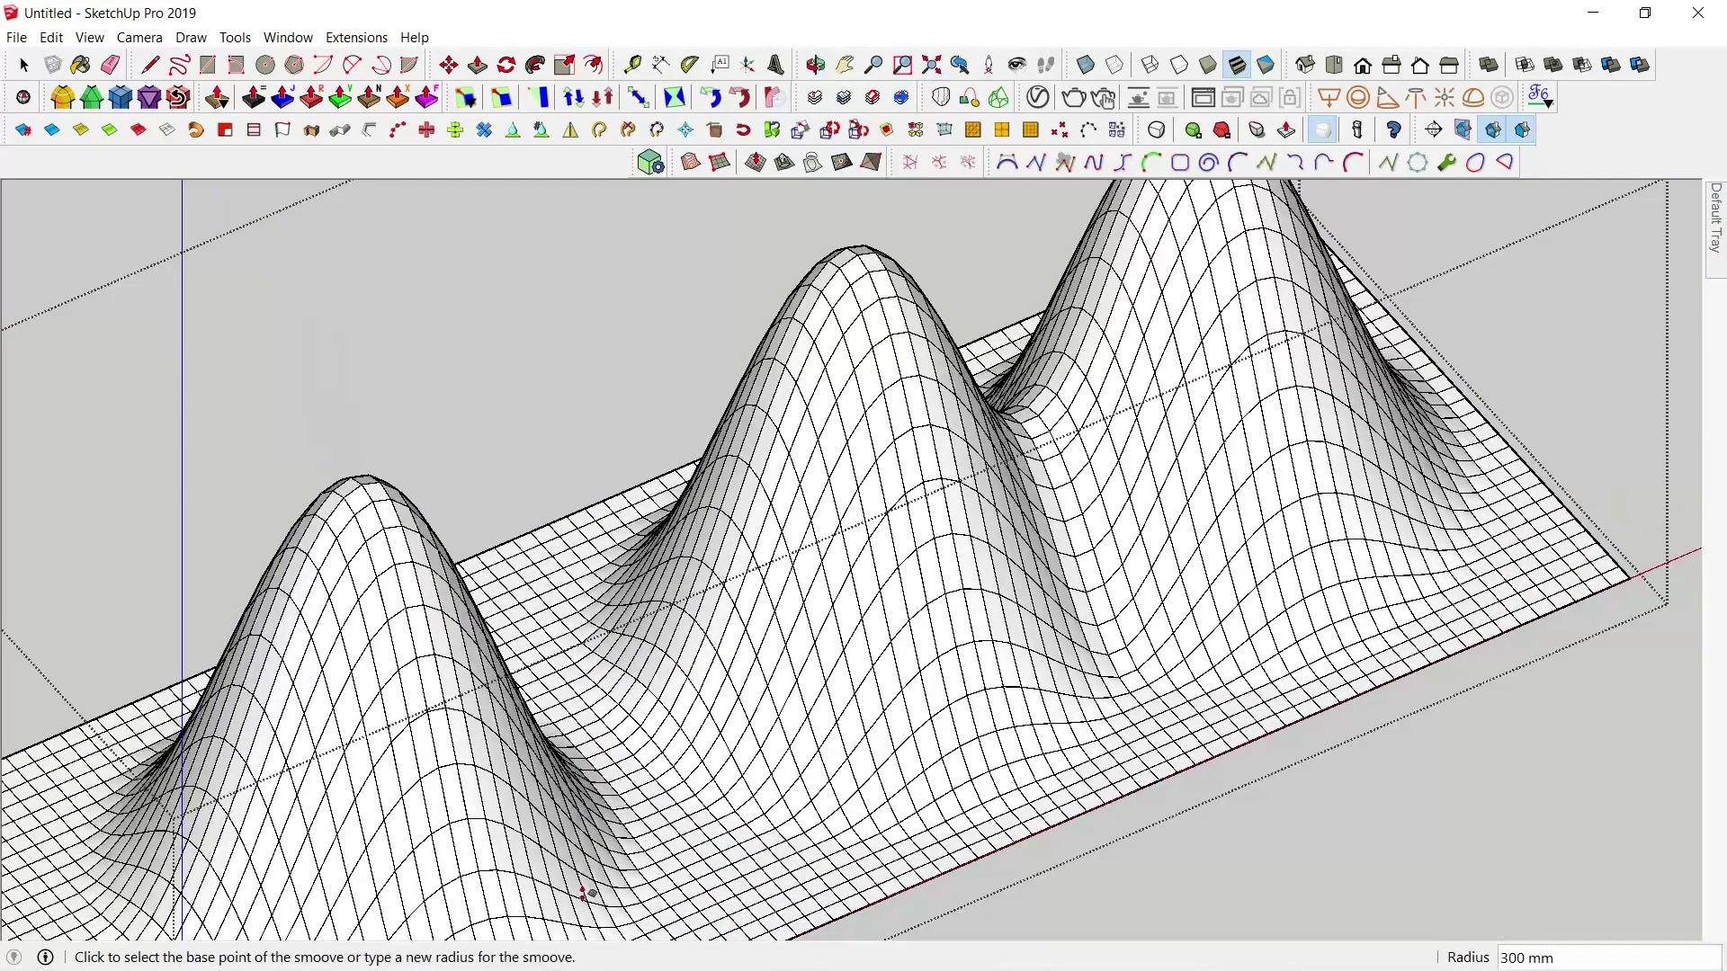
{"action": "left_click", "coordinate": [699, 576]}
{"action": "middle_click_drag", "start_coordinate": [699, 576], "coordinate": [828, 390]}
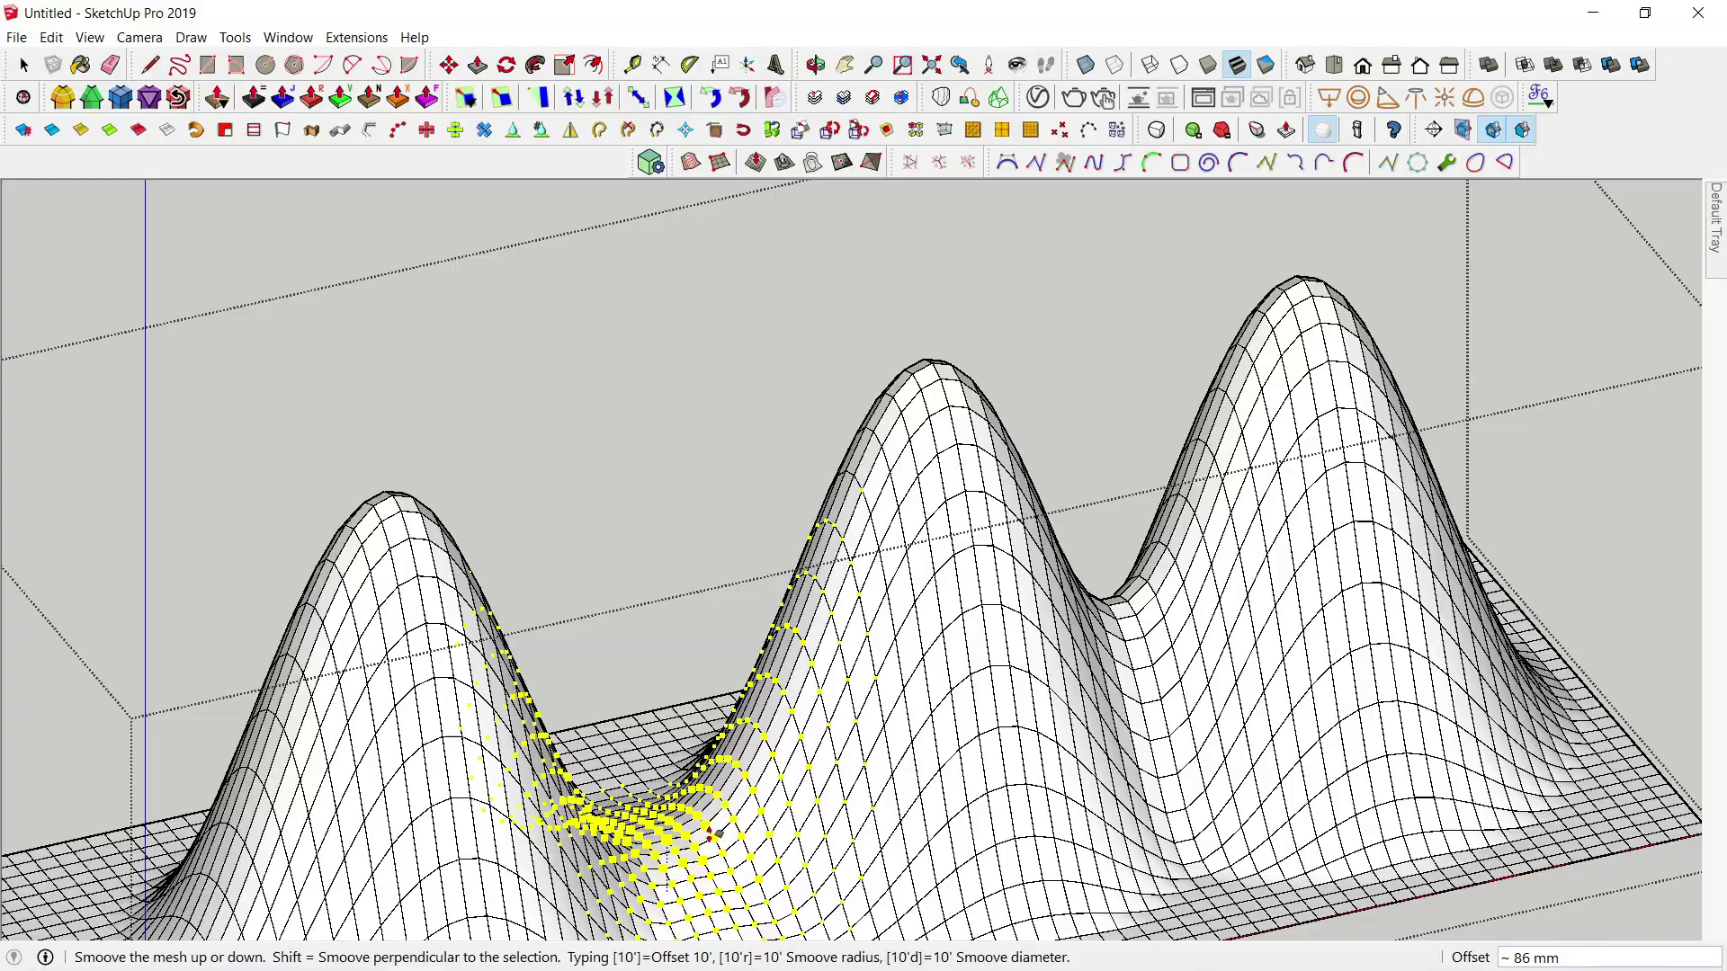
{"action": "left_click", "coordinate": [709, 834]}
Step: Select the entire hill mesh and open its Soften/Smooth Edges settings
{"action": "scroll", "coordinate": [705, 832], "scroll_direction": "down", "scroll_amount": 2}
{"action": "middle_click_drag", "start_coordinate": [705, 832], "coordinate": [702, 432]}
{"action": "key", "text": "space"}
{"action": "scroll", "coordinate": [701, 432], "scroll_direction": "down", "scroll_amount": 2}
{"action": "middle_click_drag", "start_coordinate": [1000, 670], "coordinate": [926, 580], "text": "shift"}
{"action": "triple_click", "coordinate": [825, 556]}
{"action": "right_click", "coordinate": [824, 561]}
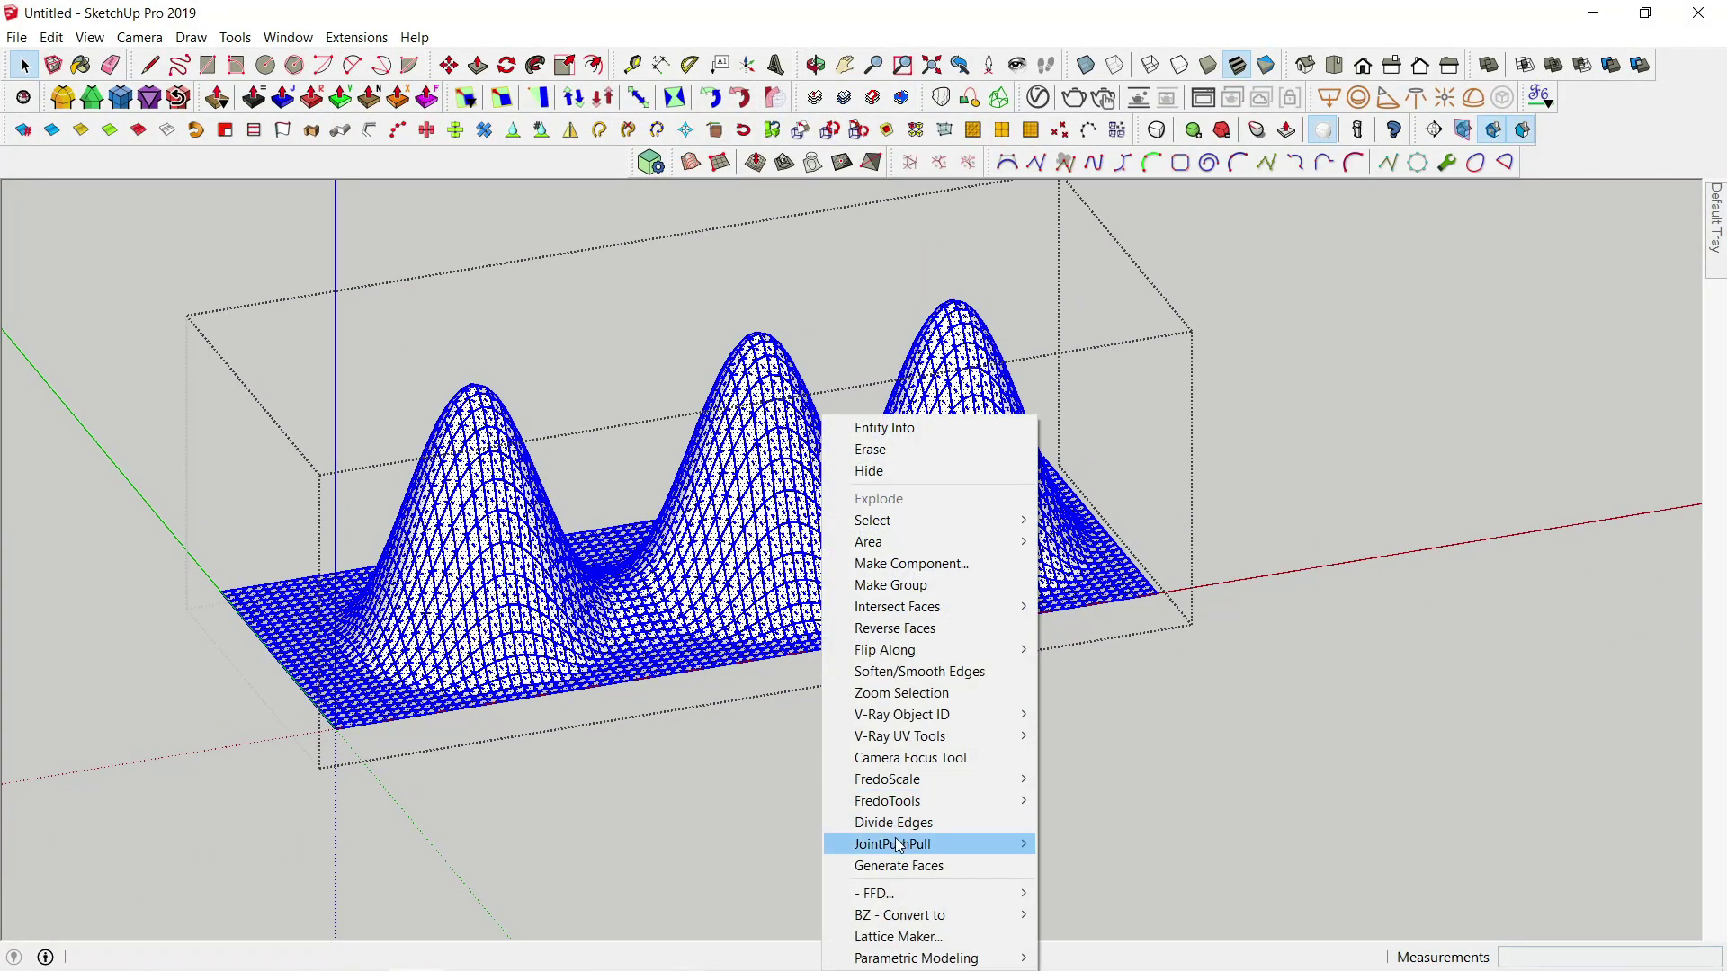
{"action": "left_click", "coordinate": [918, 671]}
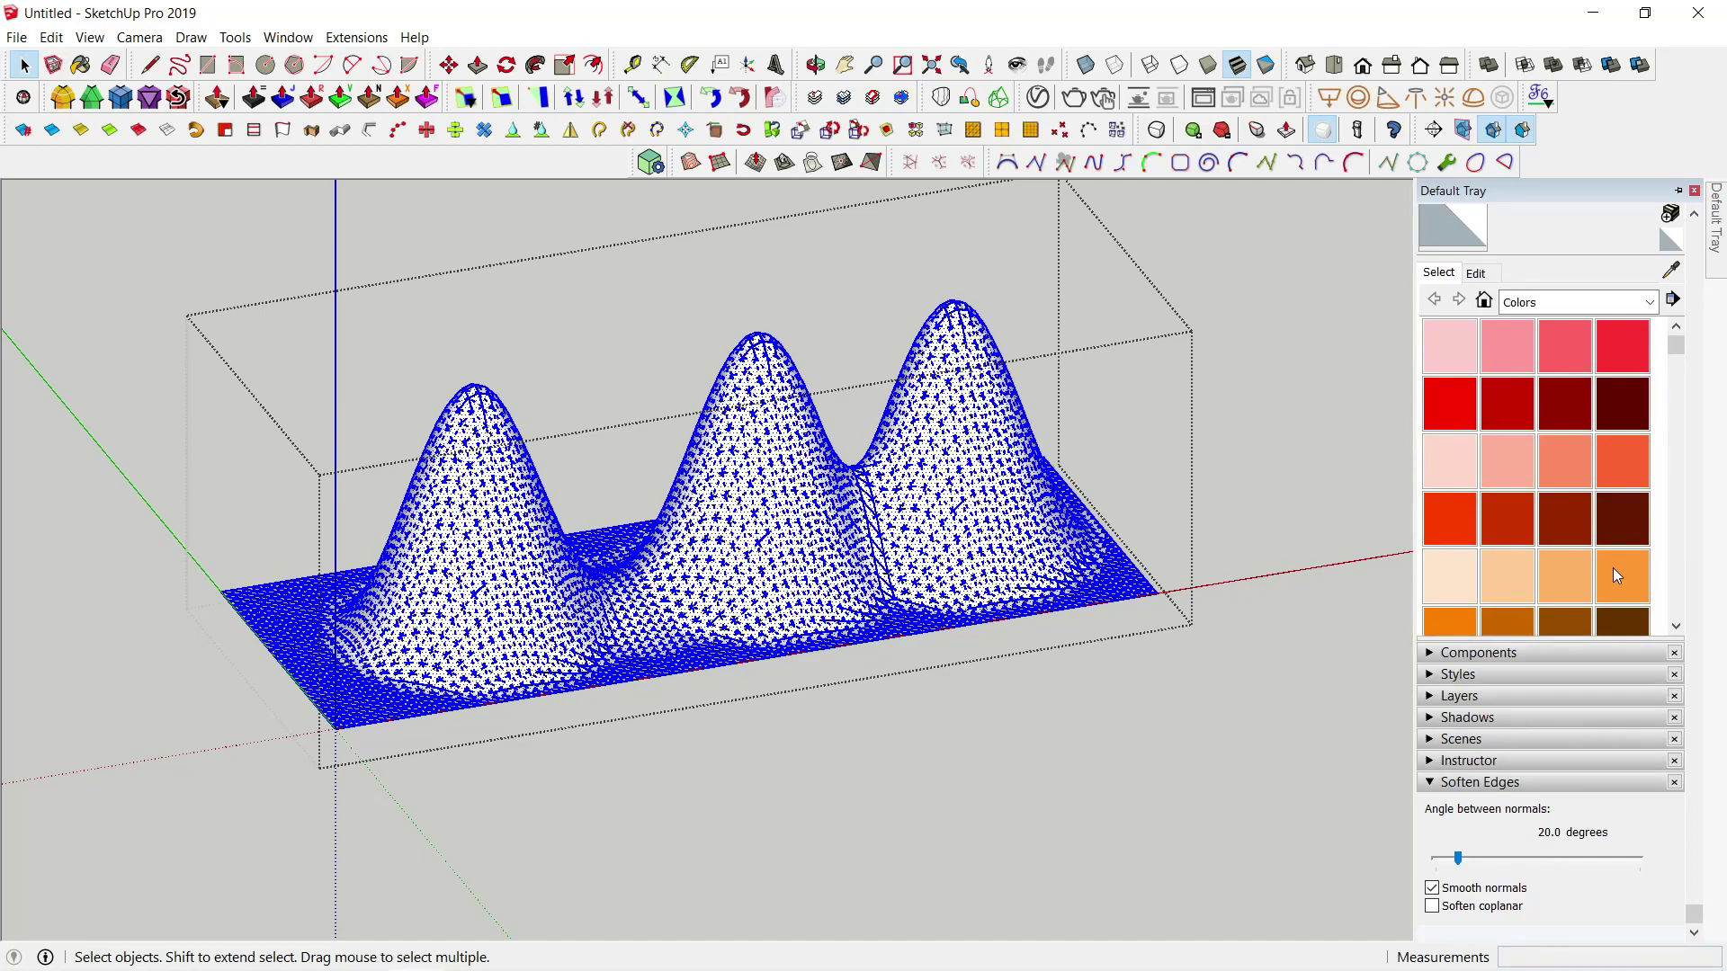
Step: Soften the mesh with Soften coplanar enabled and a larger angle between normals, and leave the group
{"action": "scroll", "coordinate": [1469, 292], "scroll_direction": "up", "scroll_amount": 3}
{"action": "left_click", "coordinate": [1457, 378]}
{"action": "left_click", "coordinate": [1456, 216]}
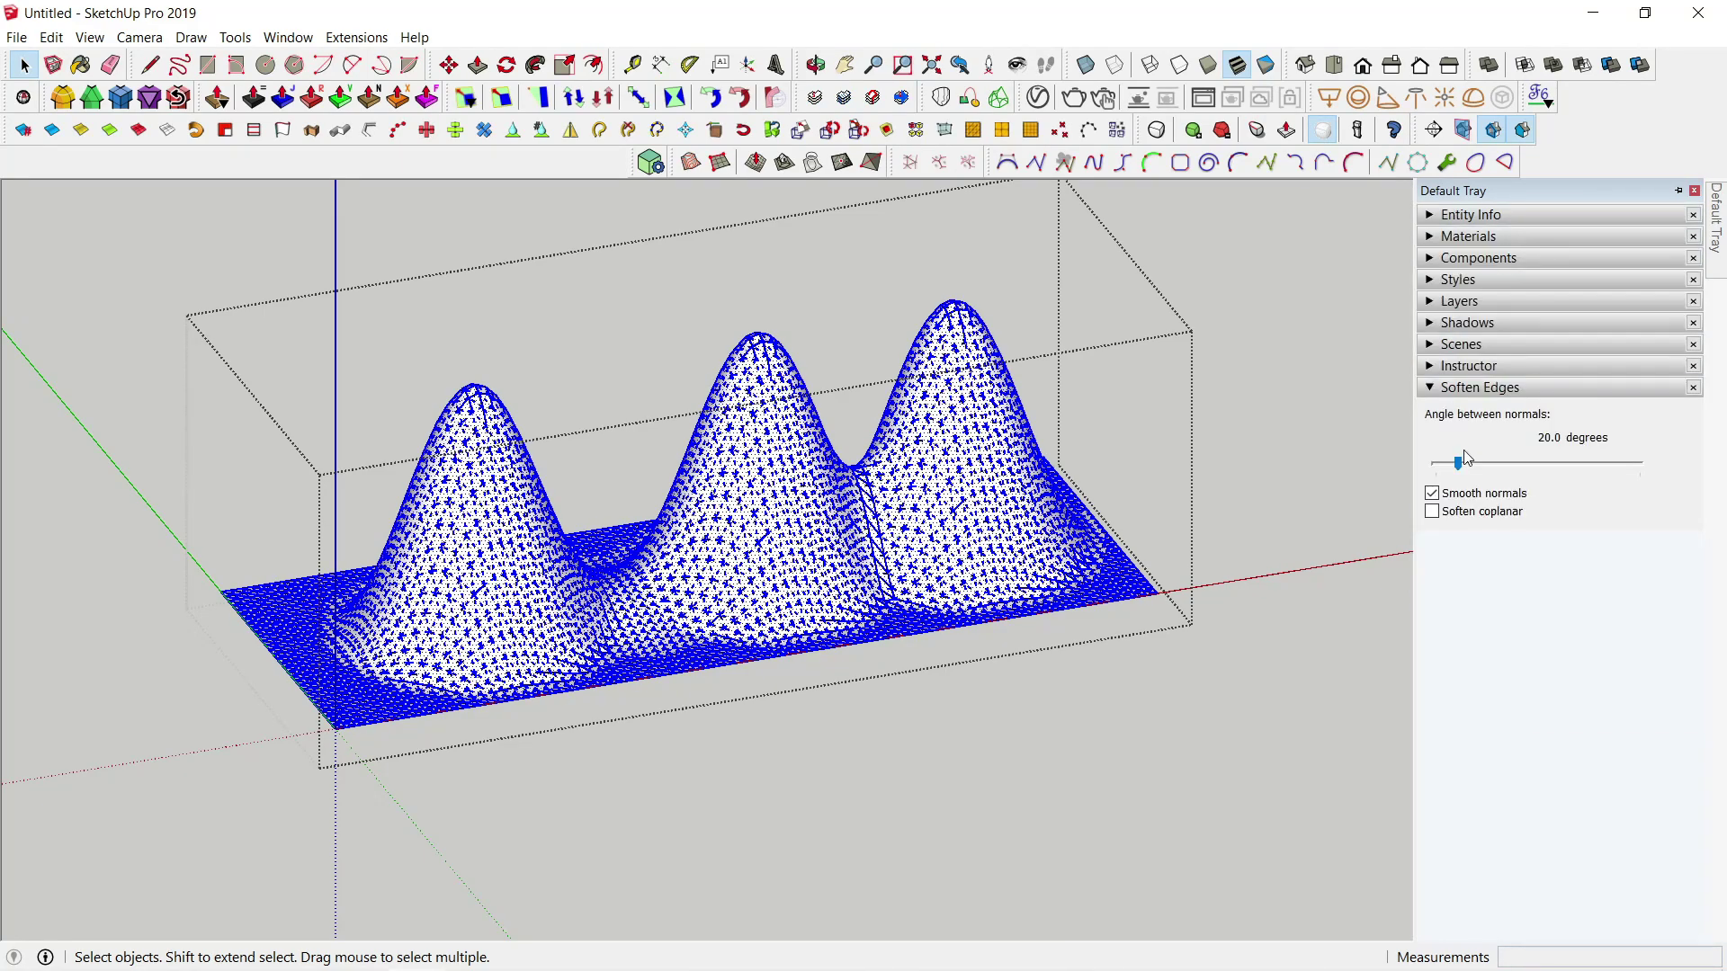
{"action": "left_click", "coordinate": [1435, 513]}
{"action": "left_click_drag", "start_coordinate": [1458, 463], "coordinate": [1484, 465]}
{"action": "left_click", "coordinate": [975, 790]}
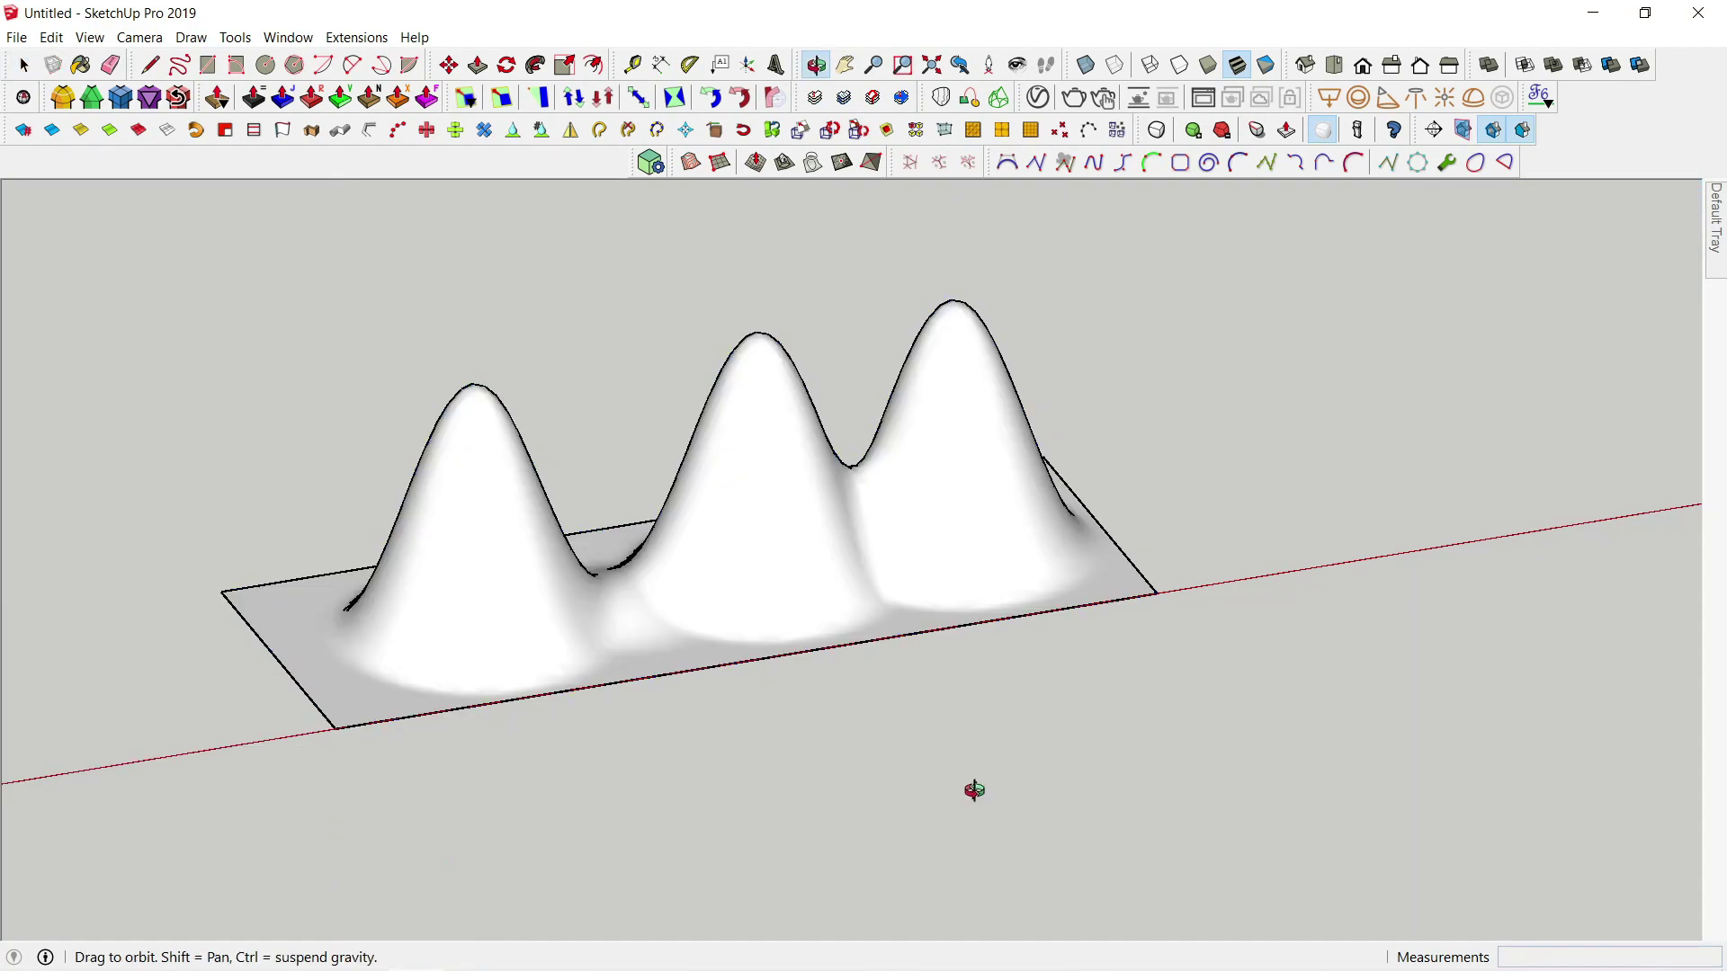
Step: Flip the hill group along its blue axis so the peaks point downward
{"action": "right_click", "coordinate": [847, 538]}
{"action": "mouse_move", "coordinate": [990, 714]}
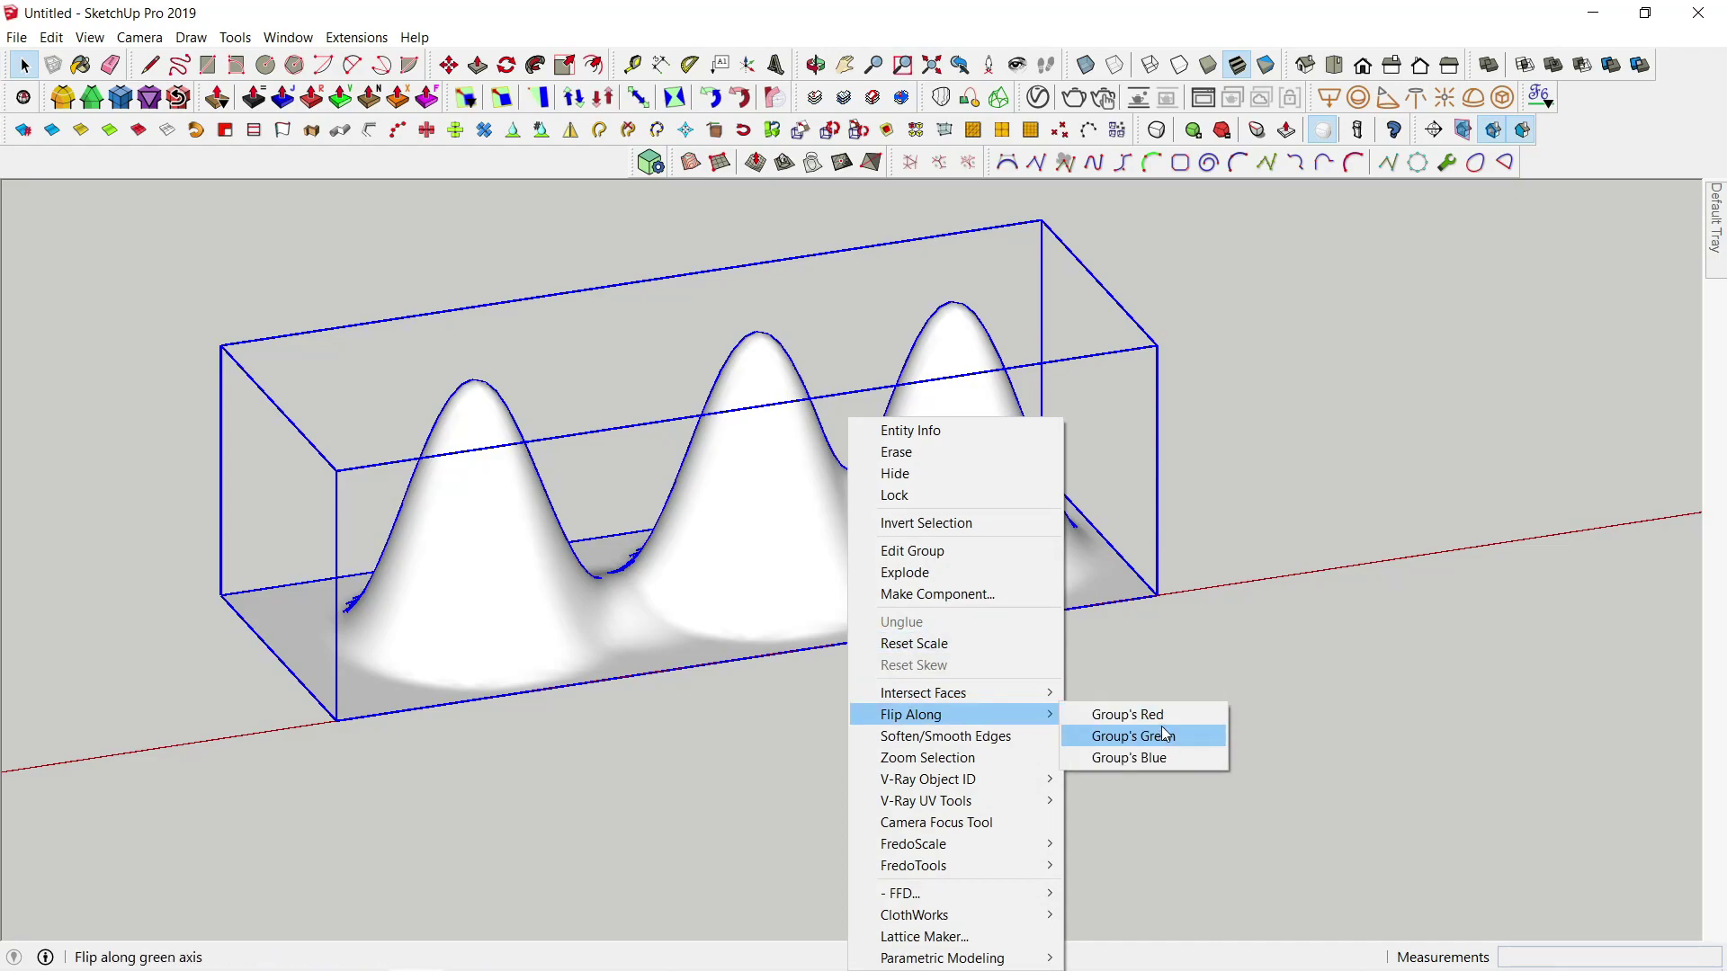
{"action": "left_click", "coordinate": [1164, 736]}
{"action": "middle_click_drag", "start_coordinate": [1145, 759], "coordinate": [844, 690]}
Step: Thicken the whole flipped surface by 50 mm with JointPushPull
{"action": "scroll", "coordinate": [932, 617], "scroll_direction": "up", "scroll_amount": 4}
{"action": "mouse_move", "coordinate": [647, 606]}
{"action": "middle_mouse_down", "text": "shift"}
{"action": "mouse_move", "coordinate": [932, 617]}
{"action": "mouse_move", "coordinate": [621, 612]}
{"action": "middle_mouse_up", "text": "shift"}
{"action": "triple_click", "coordinate": [618, 611]}
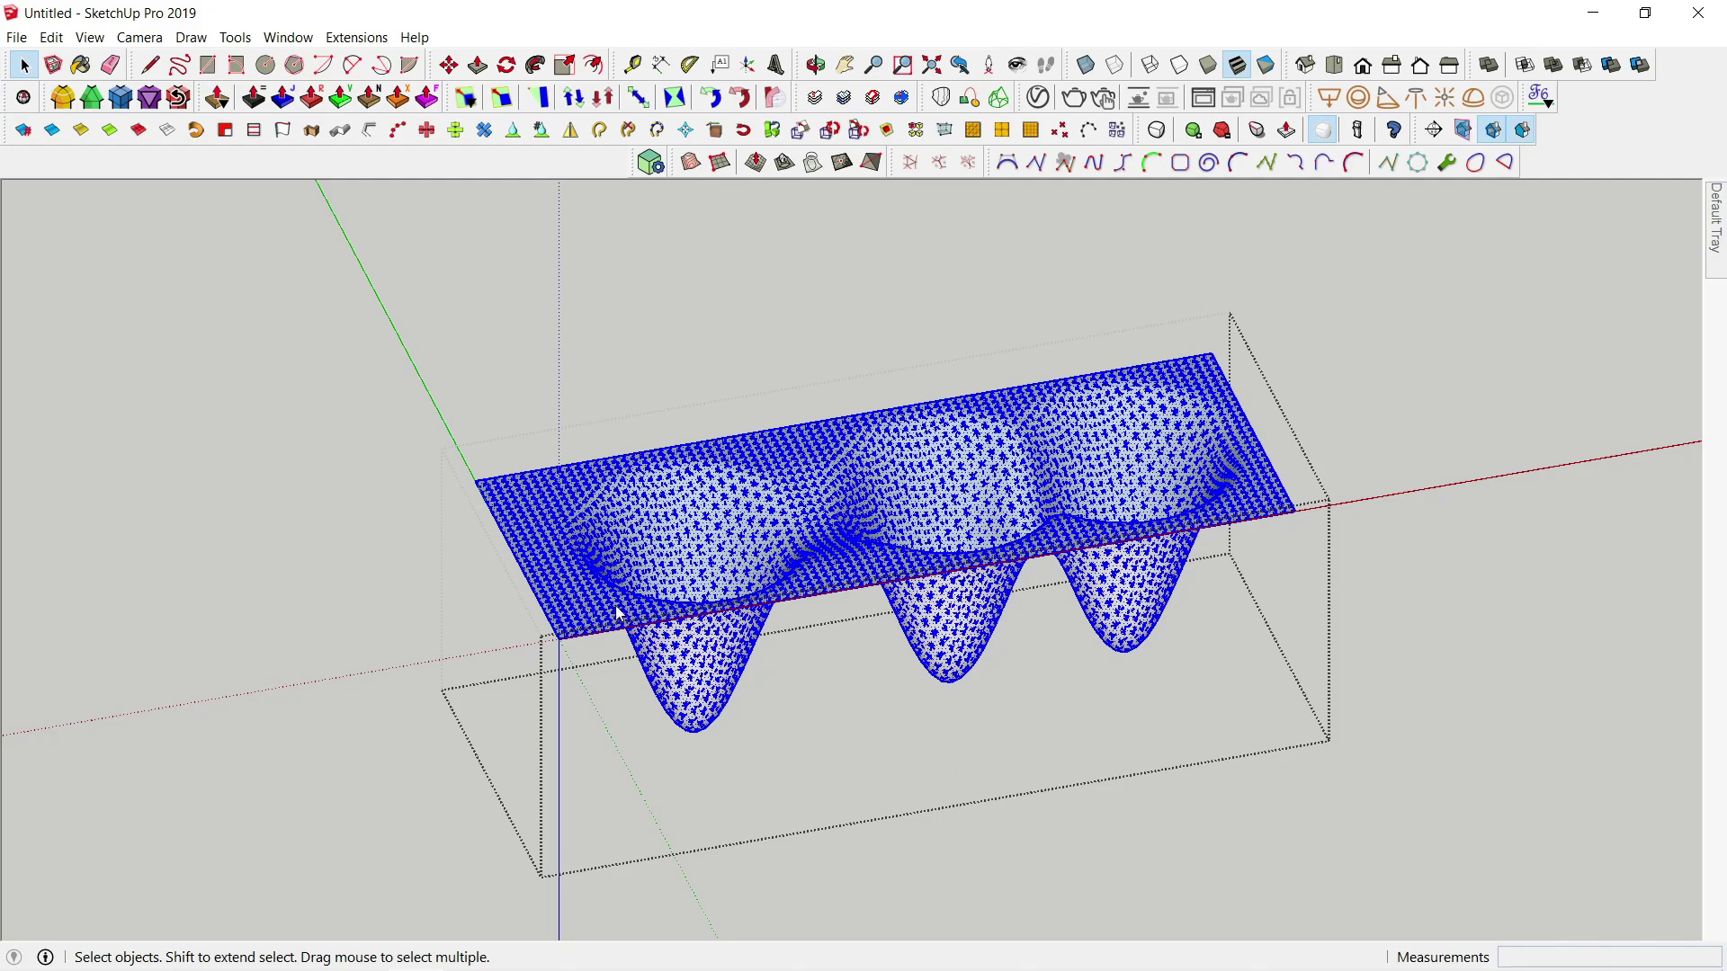
{"action": "right_click", "coordinate": [619, 614]}
{"action": "mouse_move", "coordinate": [719, 477]}
{"action": "left_click", "coordinate": [872, 480]}
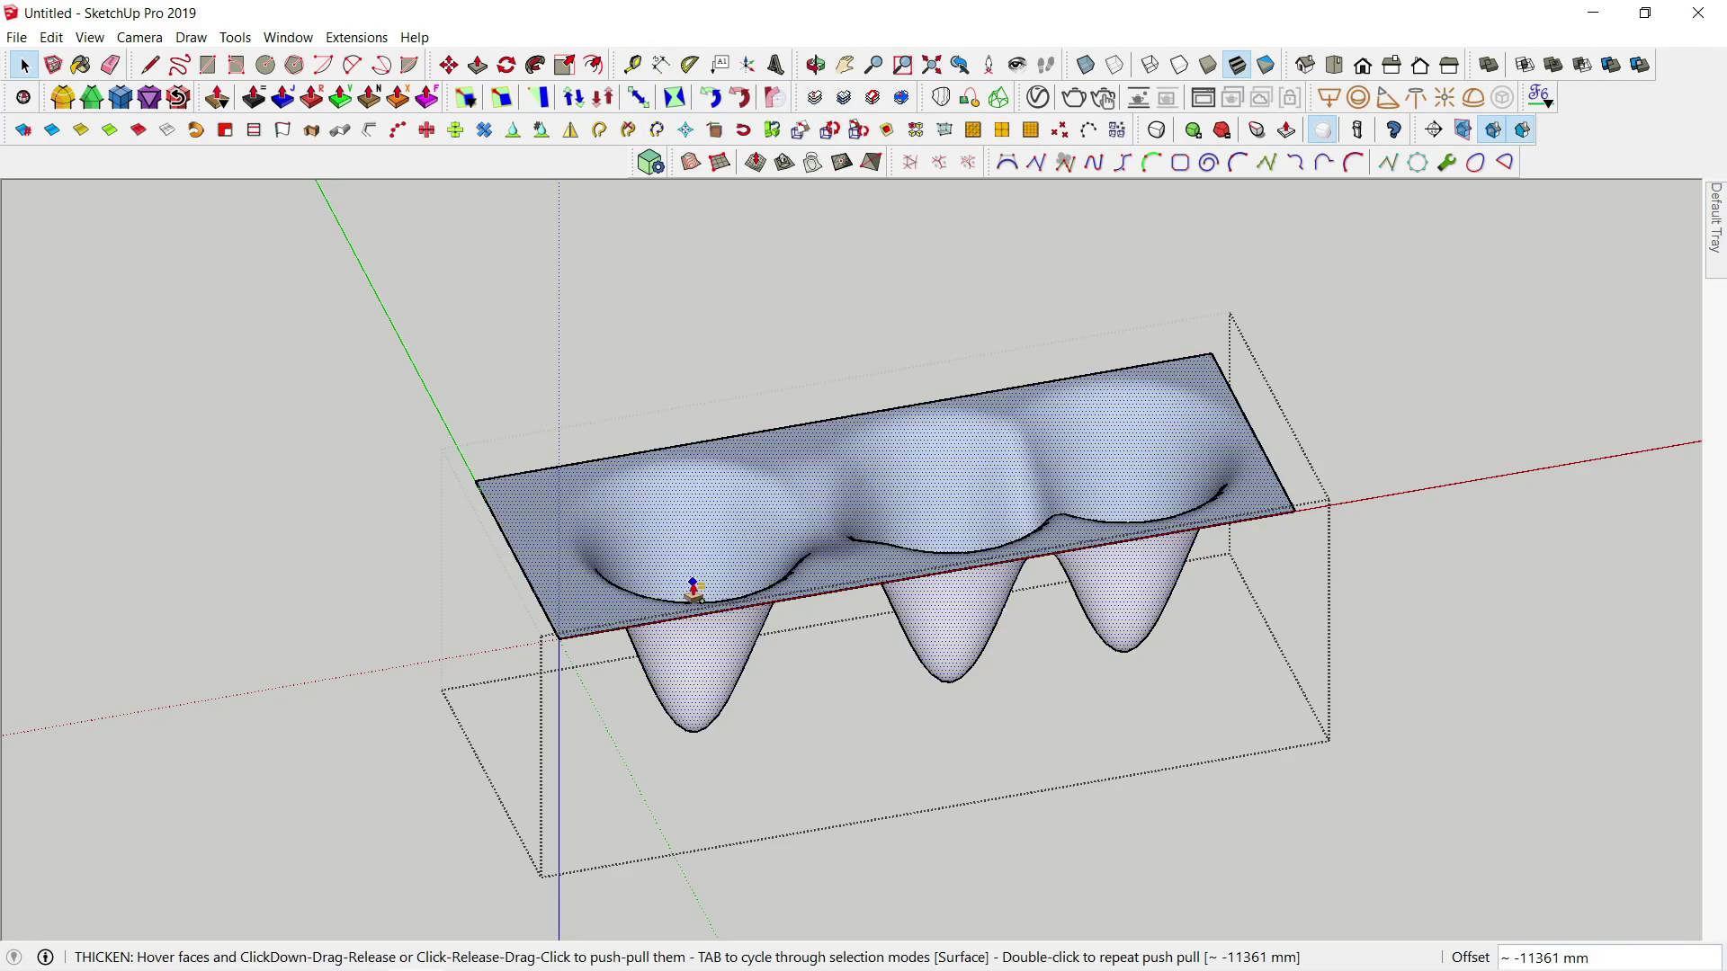
{"action": "scroll", "coordinate": [590, 547], "scroll_direction": "up", "scroll_amount": 5}
{"action": "left_click", "coordinate": [593, 538]}
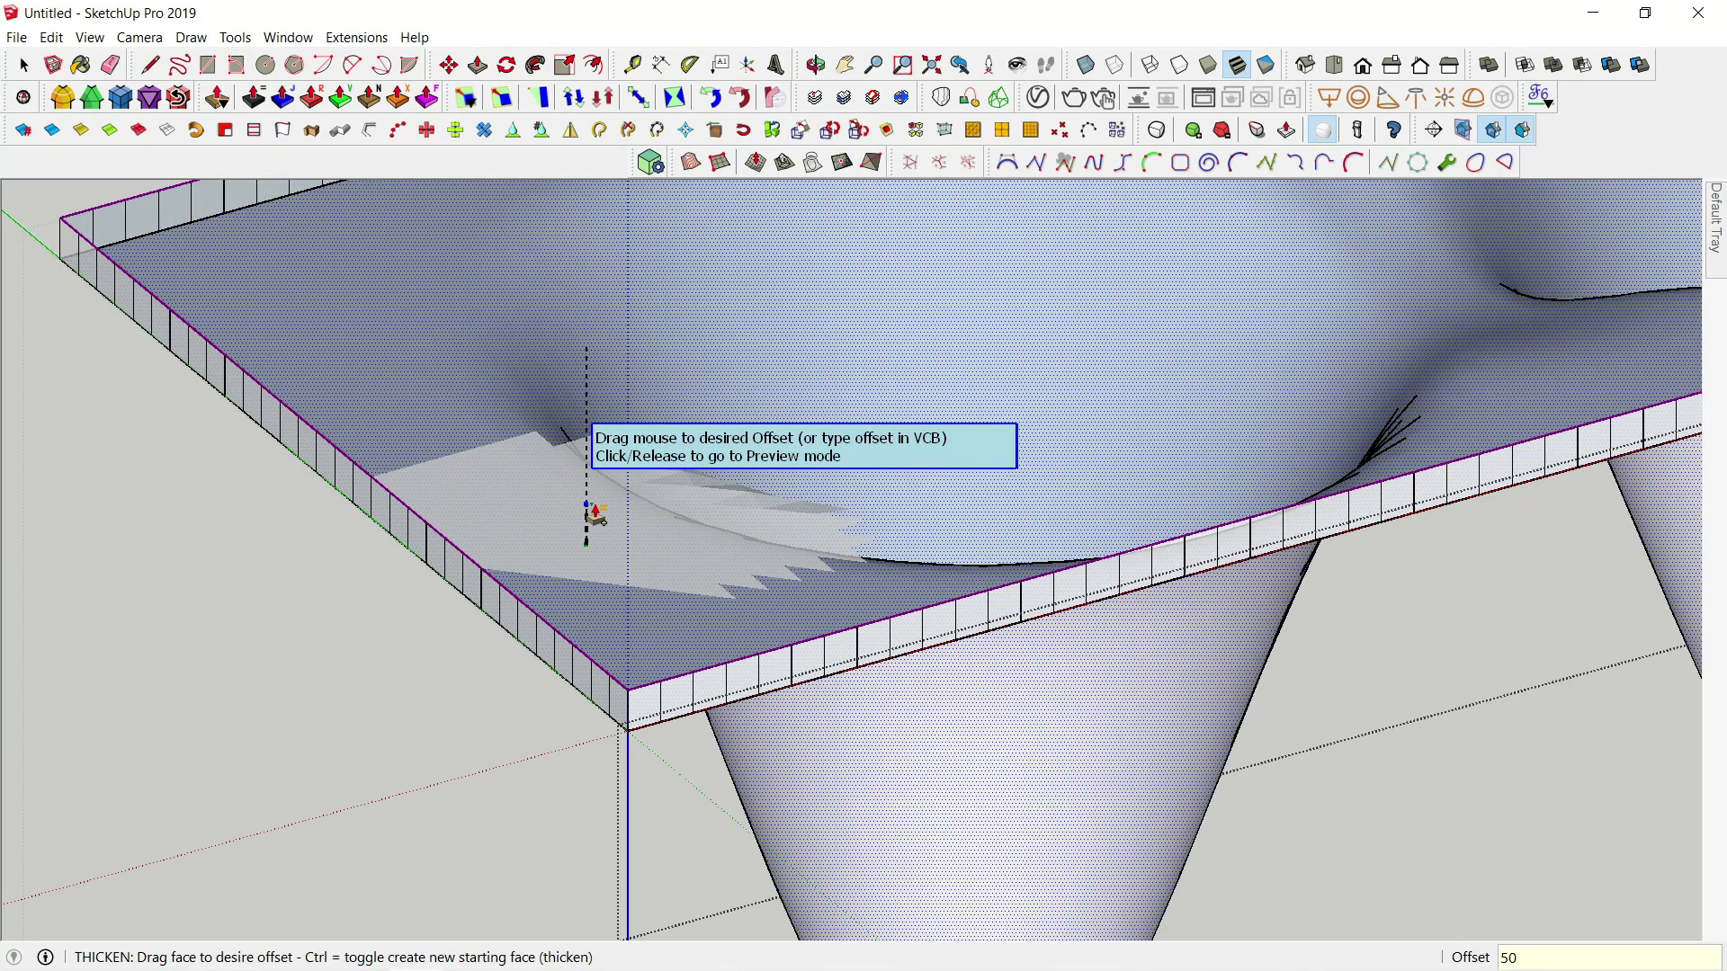
{"action": "left_click", "coordinate": [597, 515]}
{"action": "left_click", "coordinate": [144, 747]}
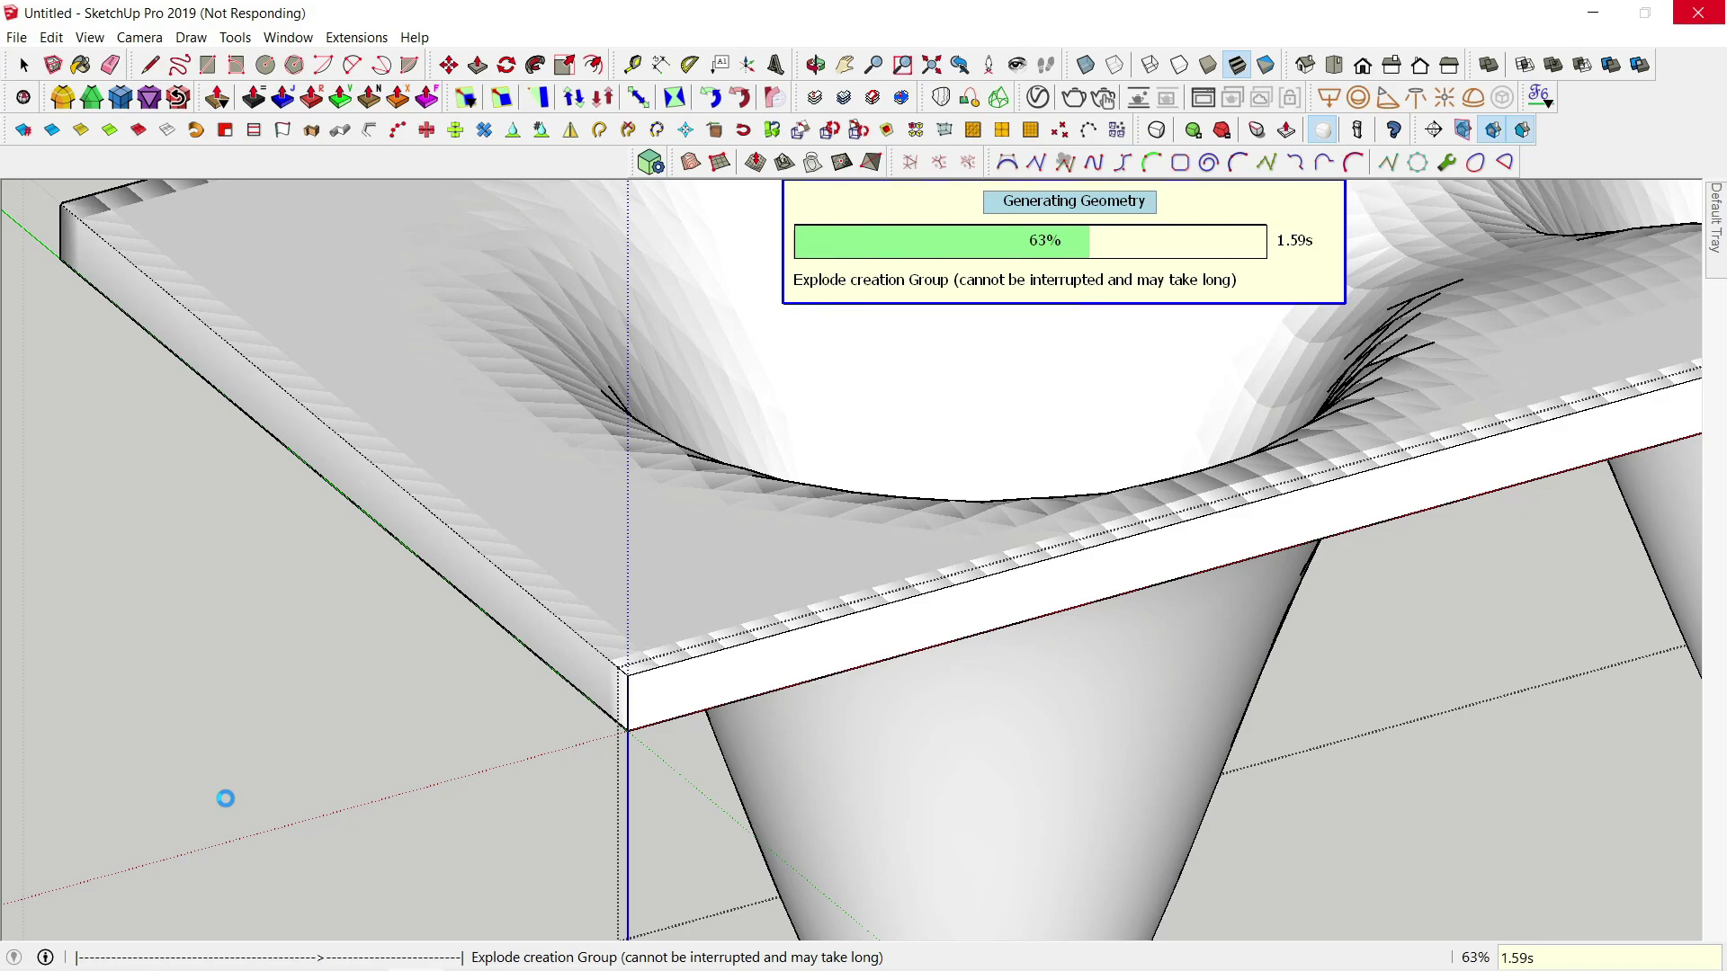
{"action": "scroll", "coordinate": [227, 799], "scroll_direction": "down", "scroll_amount": 1}
{"action": "scroll", "coordinate": [416, 724], "scroll_direction": "down", "scroll_amount": 6}
{"action": "middle_click_drag", "start_coordinate": [299, 637], "coordinate": [278, 293], "text": "shift"}
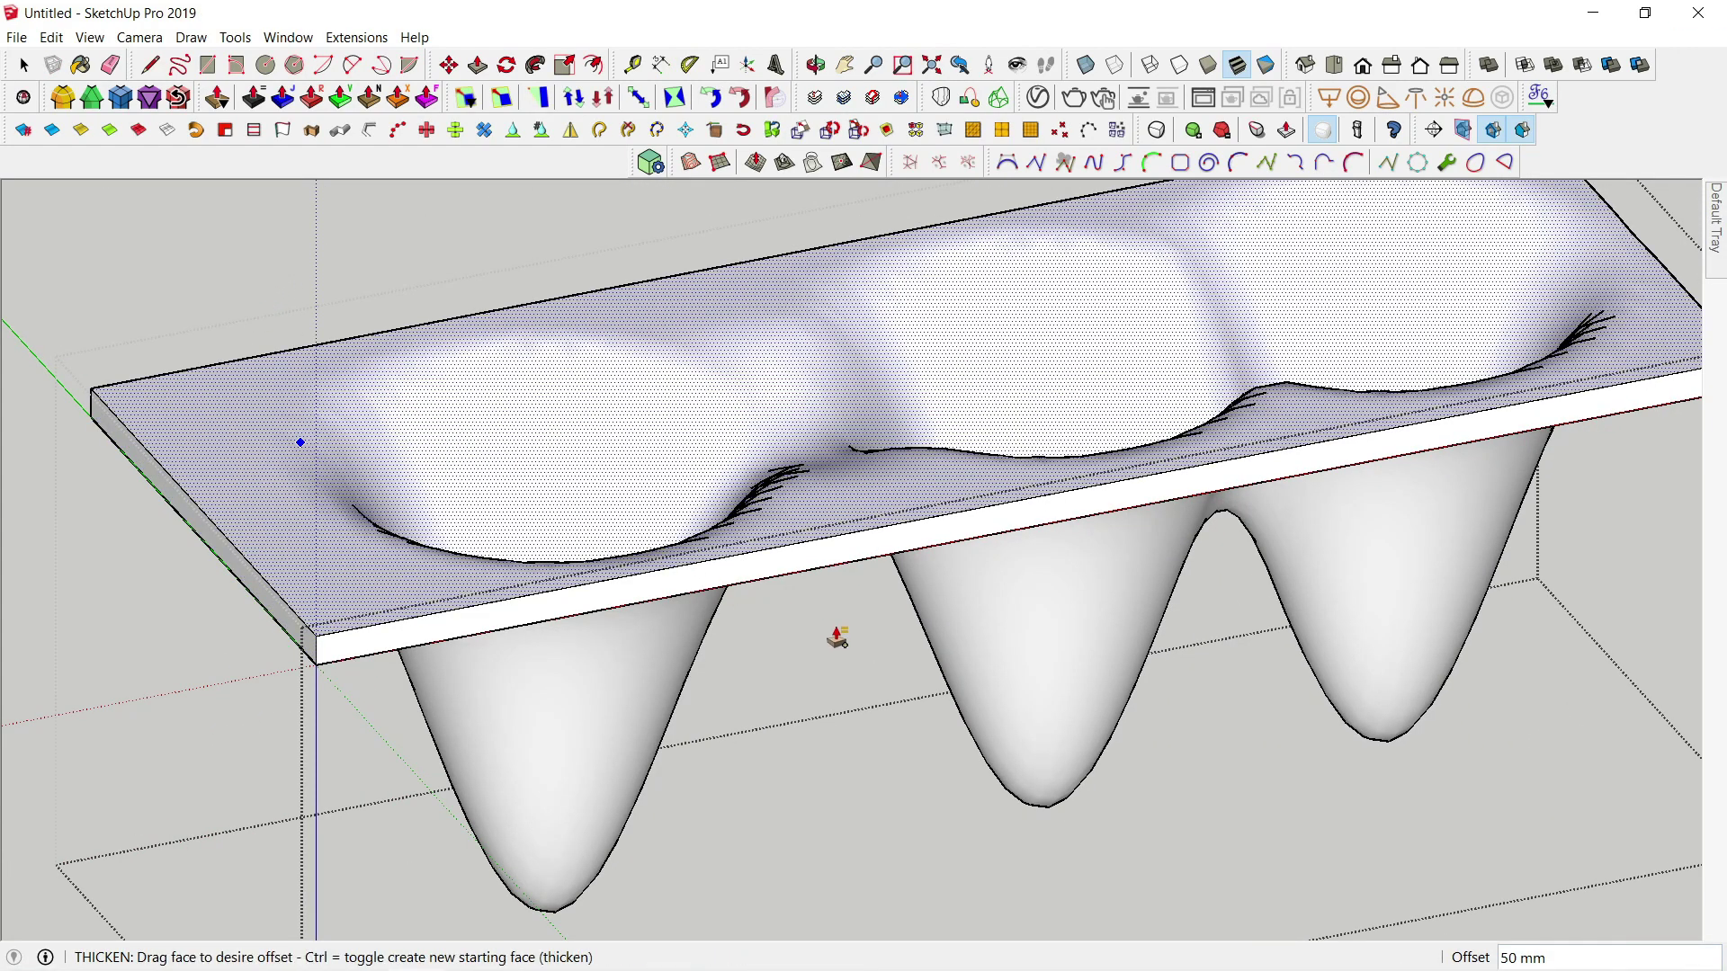
{"action": "left_click", "coordinate": [891, 663]}
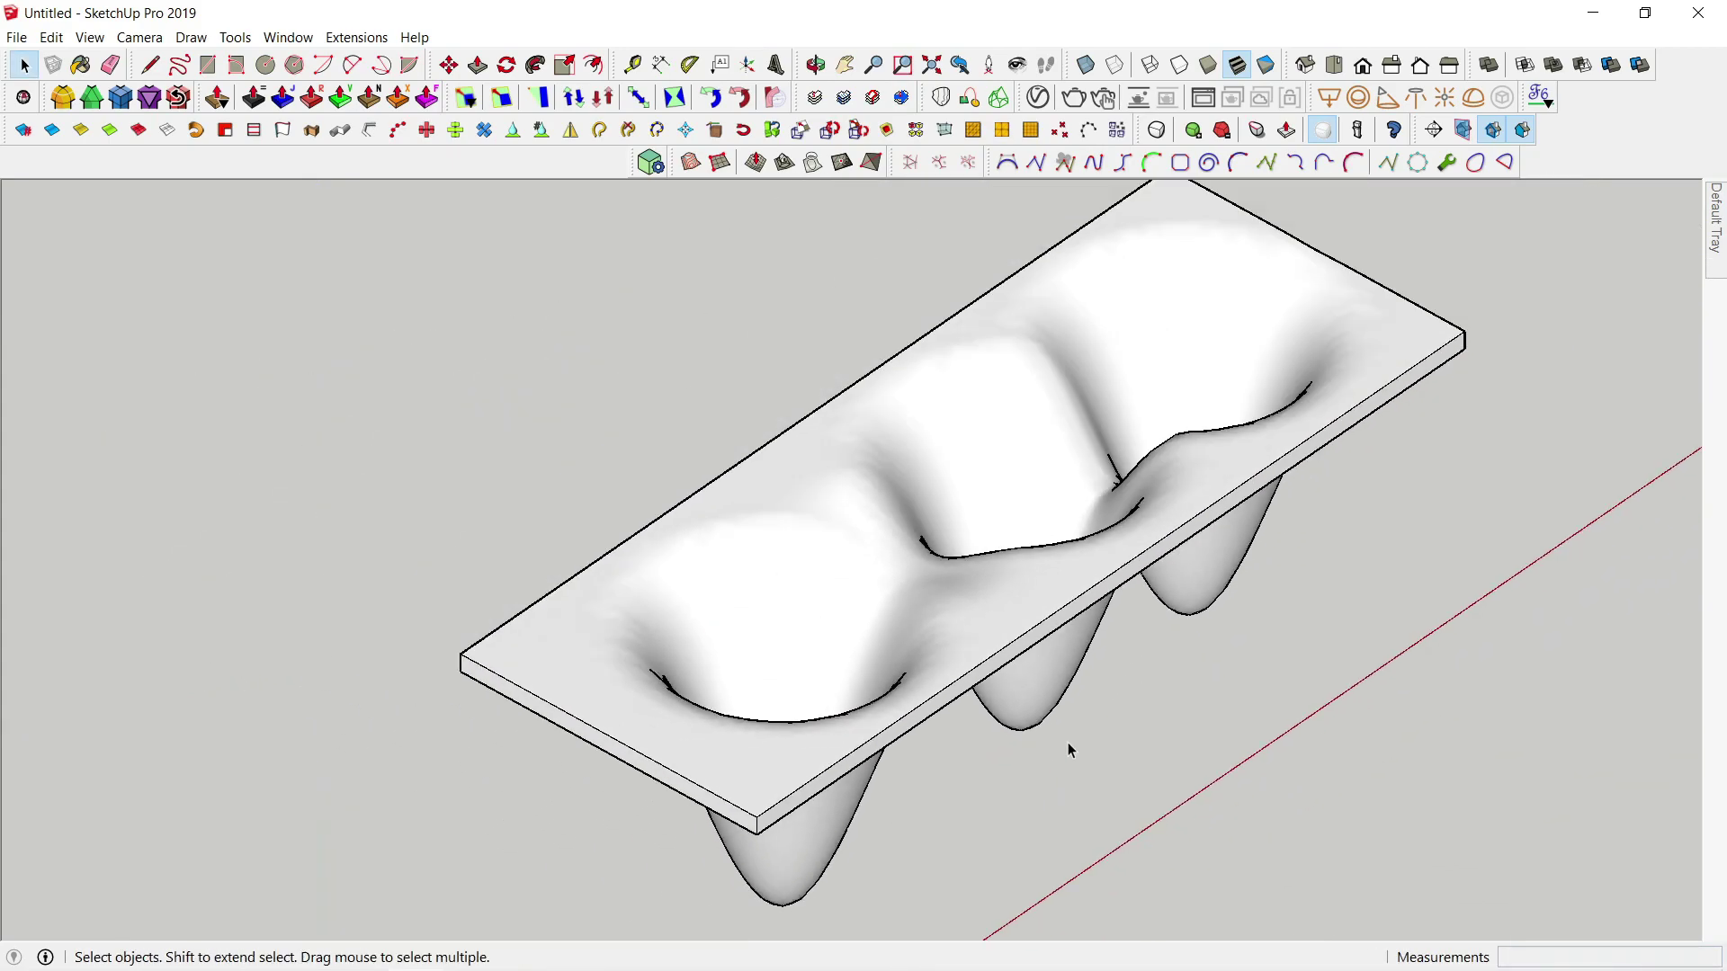
Step: Set up Slicer5 on the table group with XY axes, 50 mm spacing, 10 mm thickness and no references
{"action": "middle_click_drag", "start_coordinate": [1067, 742], "coordinate": [936, 593]}
{"action": "scroll", "coordinate": [936, 594], "scroll_direction": "down", "scroll_amount": 2}
{"action": "middle_click_drag", "start_coordinate": [935, 594], "coordinate": [879, 605]}
{"action": "left_click", "coordinate": [737, 585]}
{"action": "middle_click_drag", "start_coordinate": [738, 585], "coordinate": [608, 614]}
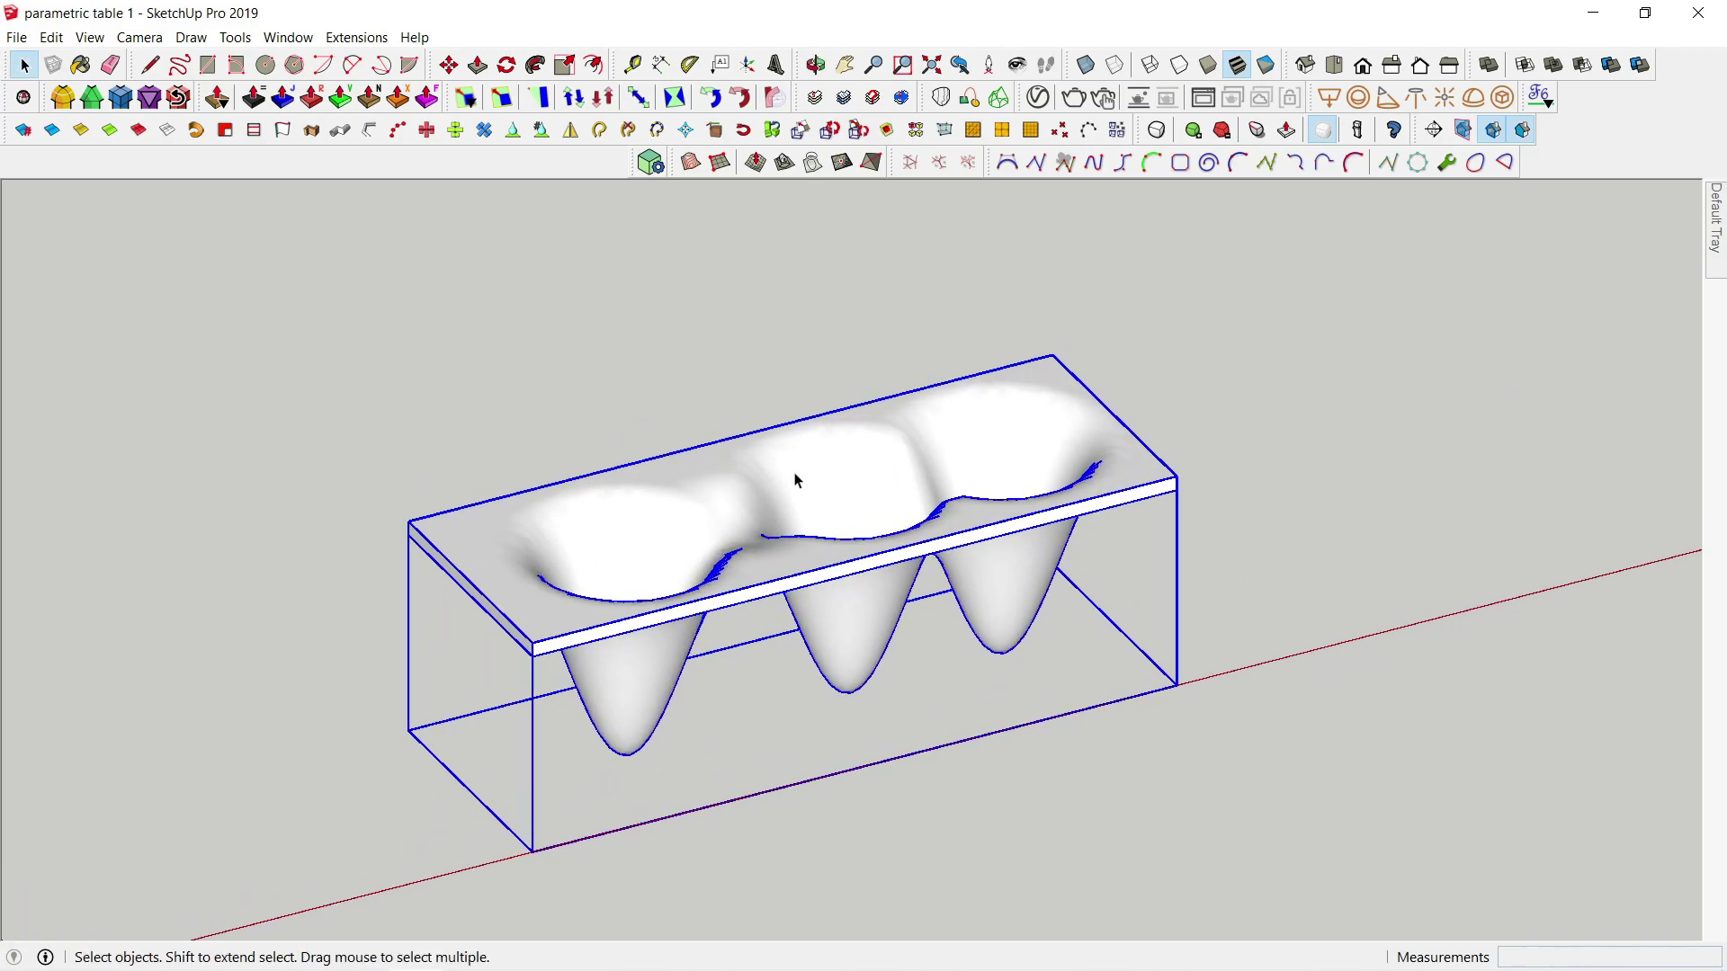
{"action": "left_click", "coordinate": [831, 135]}
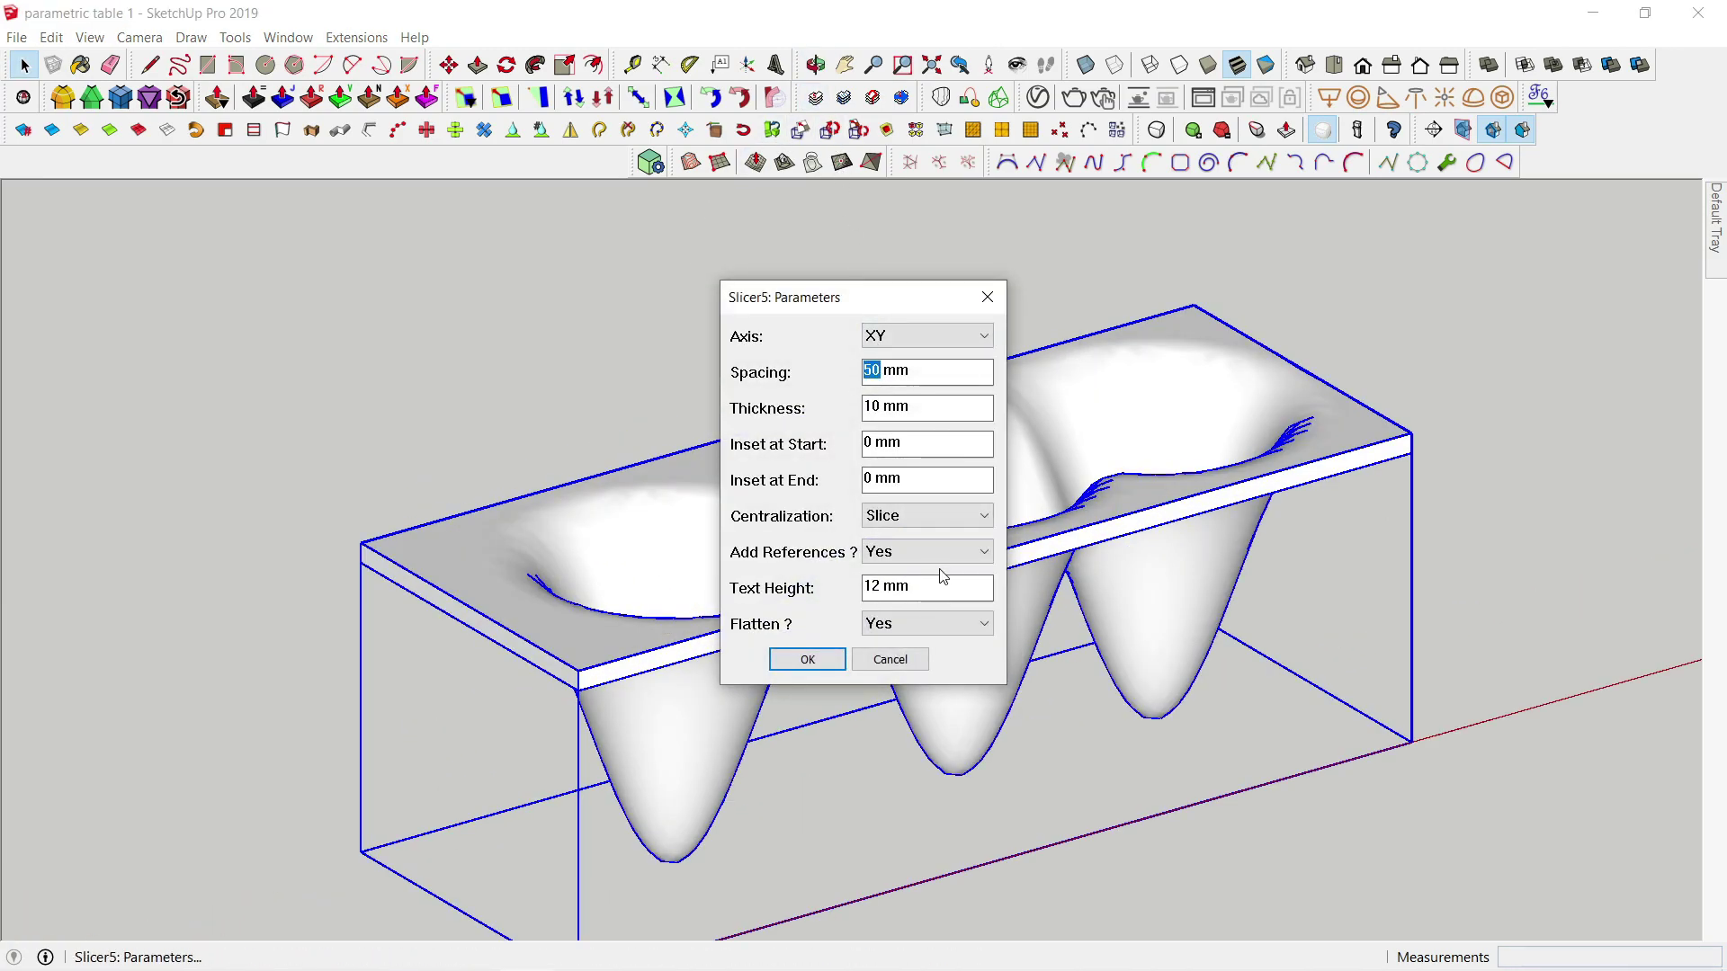
{"action": "left_click", "coordinate": [952, 568]}
{"action": "left_click", "coordinate": [865, 630]}
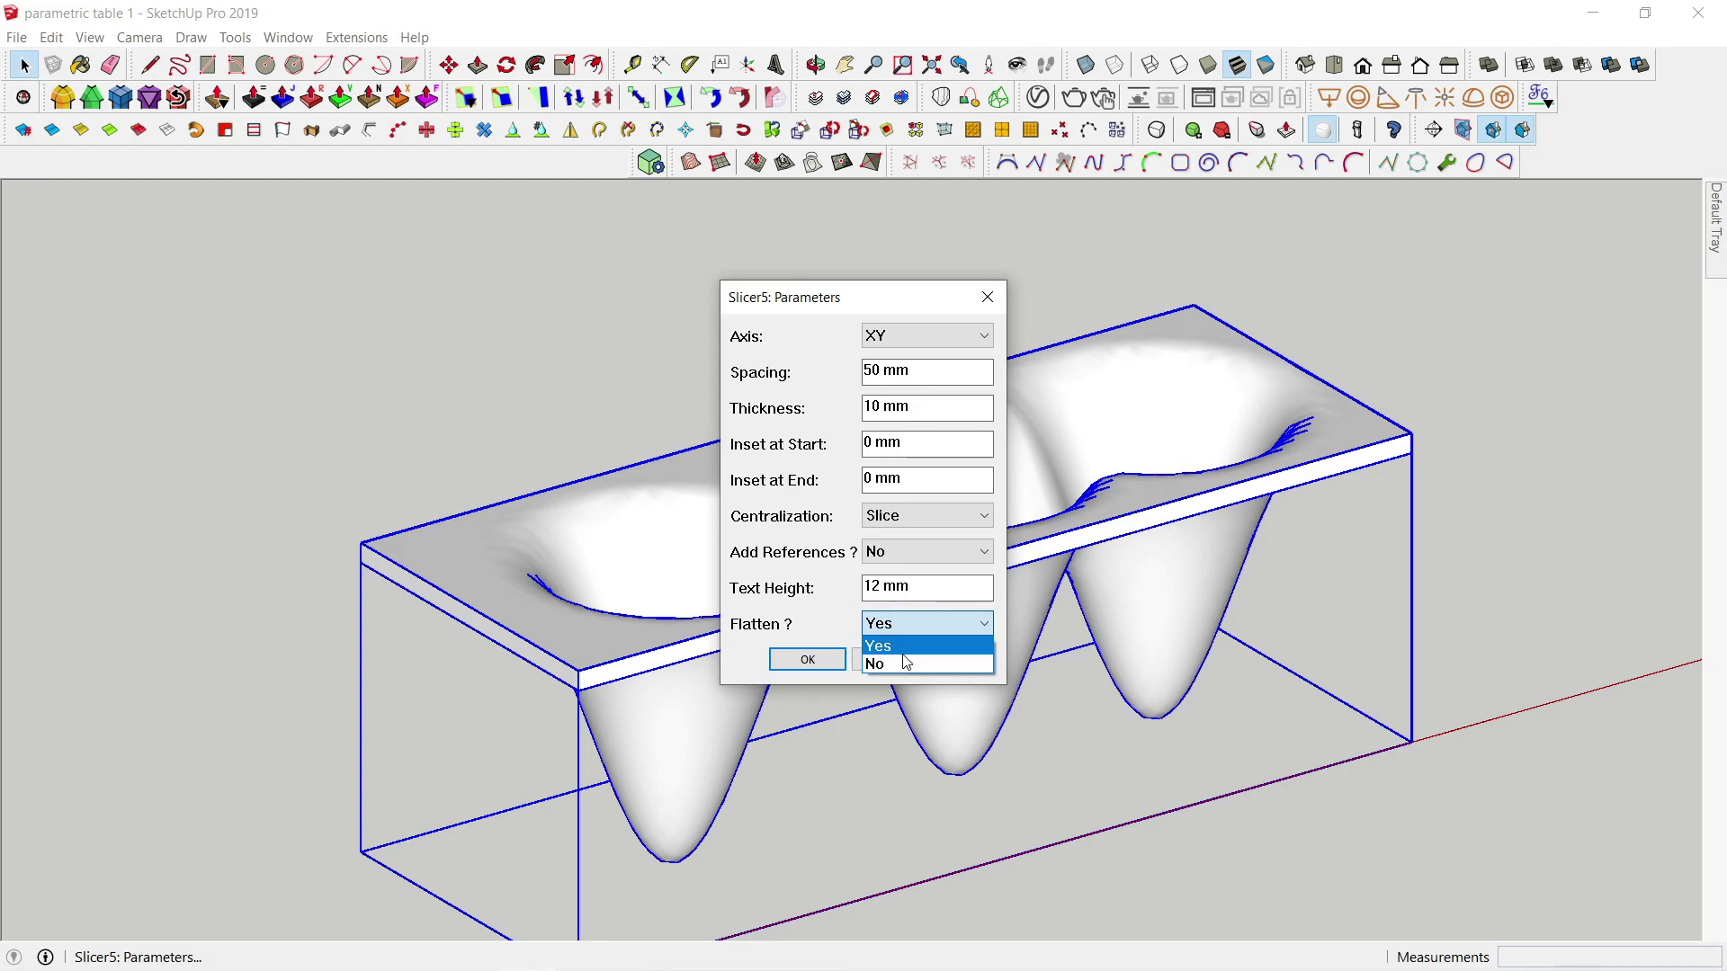
Step: Generate the interlocking slices, using 50 mm spacing, 10 mm thickness and slots for the Y slices
{"action": "left_click", "coordinate": [814, 662]}
{"action": "left_click", "coordinate": [808, 660]}
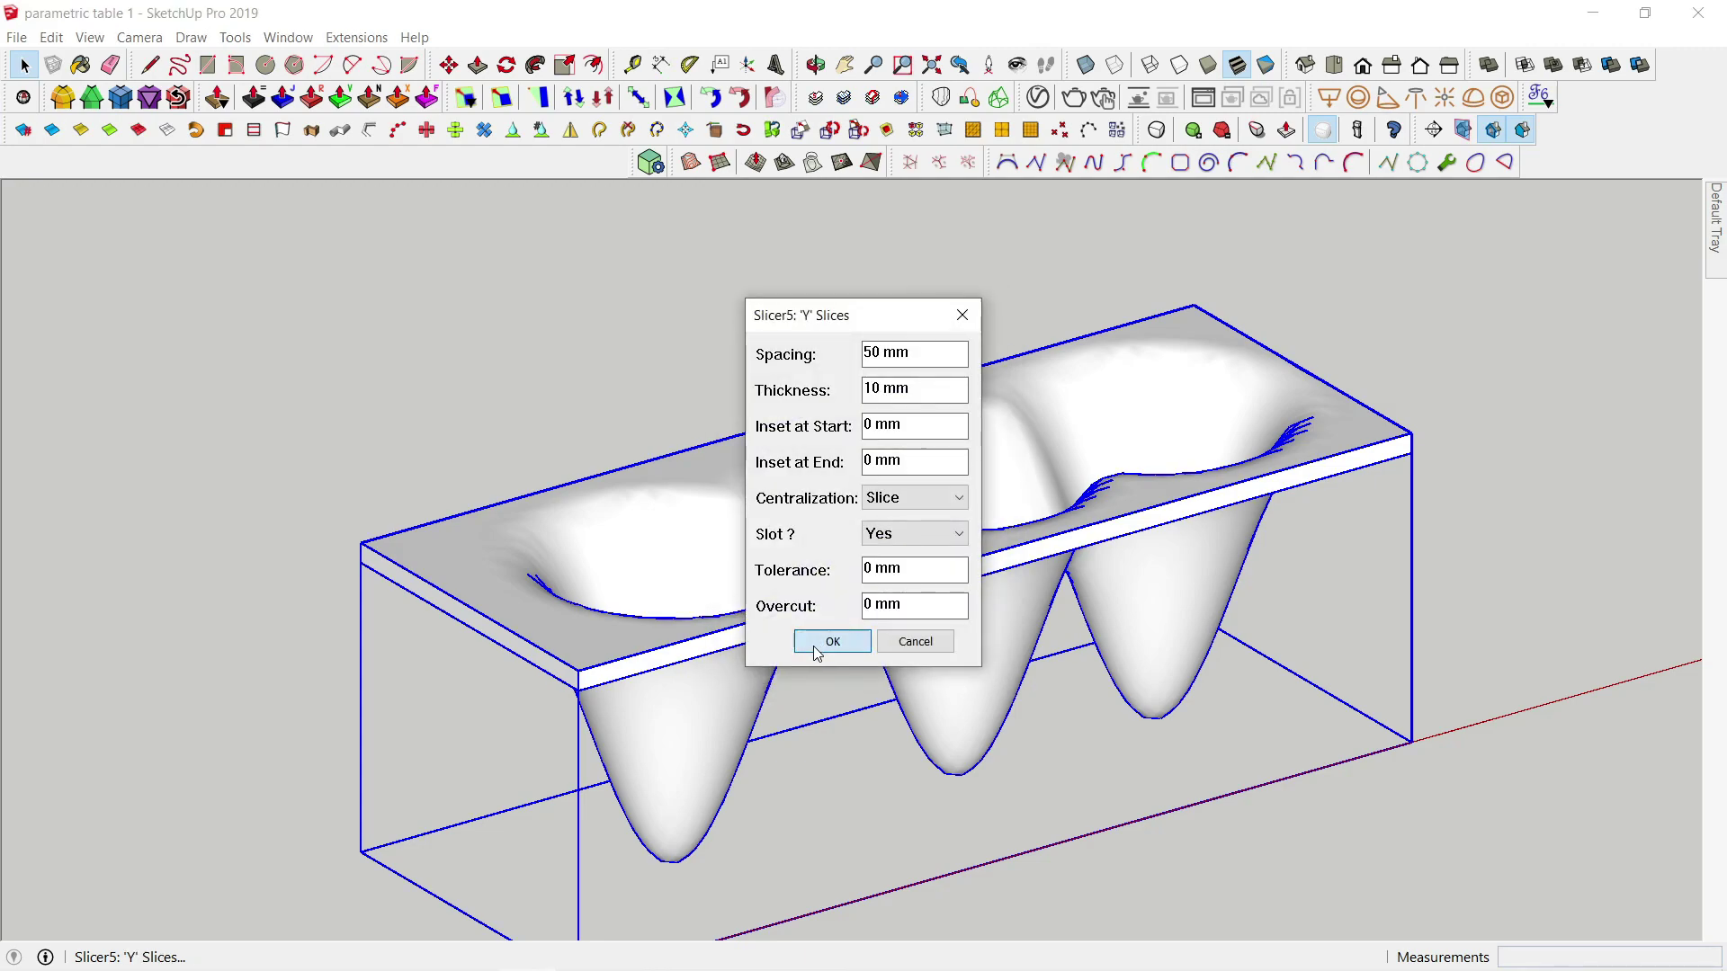
{"action": "left_click", "coordinate": [817, 652]}
Step: Explode the sliced table group into its separate slices and open the edge softening settings for them
{"action": "left_click", "coordinate": [723, 667]}
{"action": "right_click", "coordinate": [722, 668]}
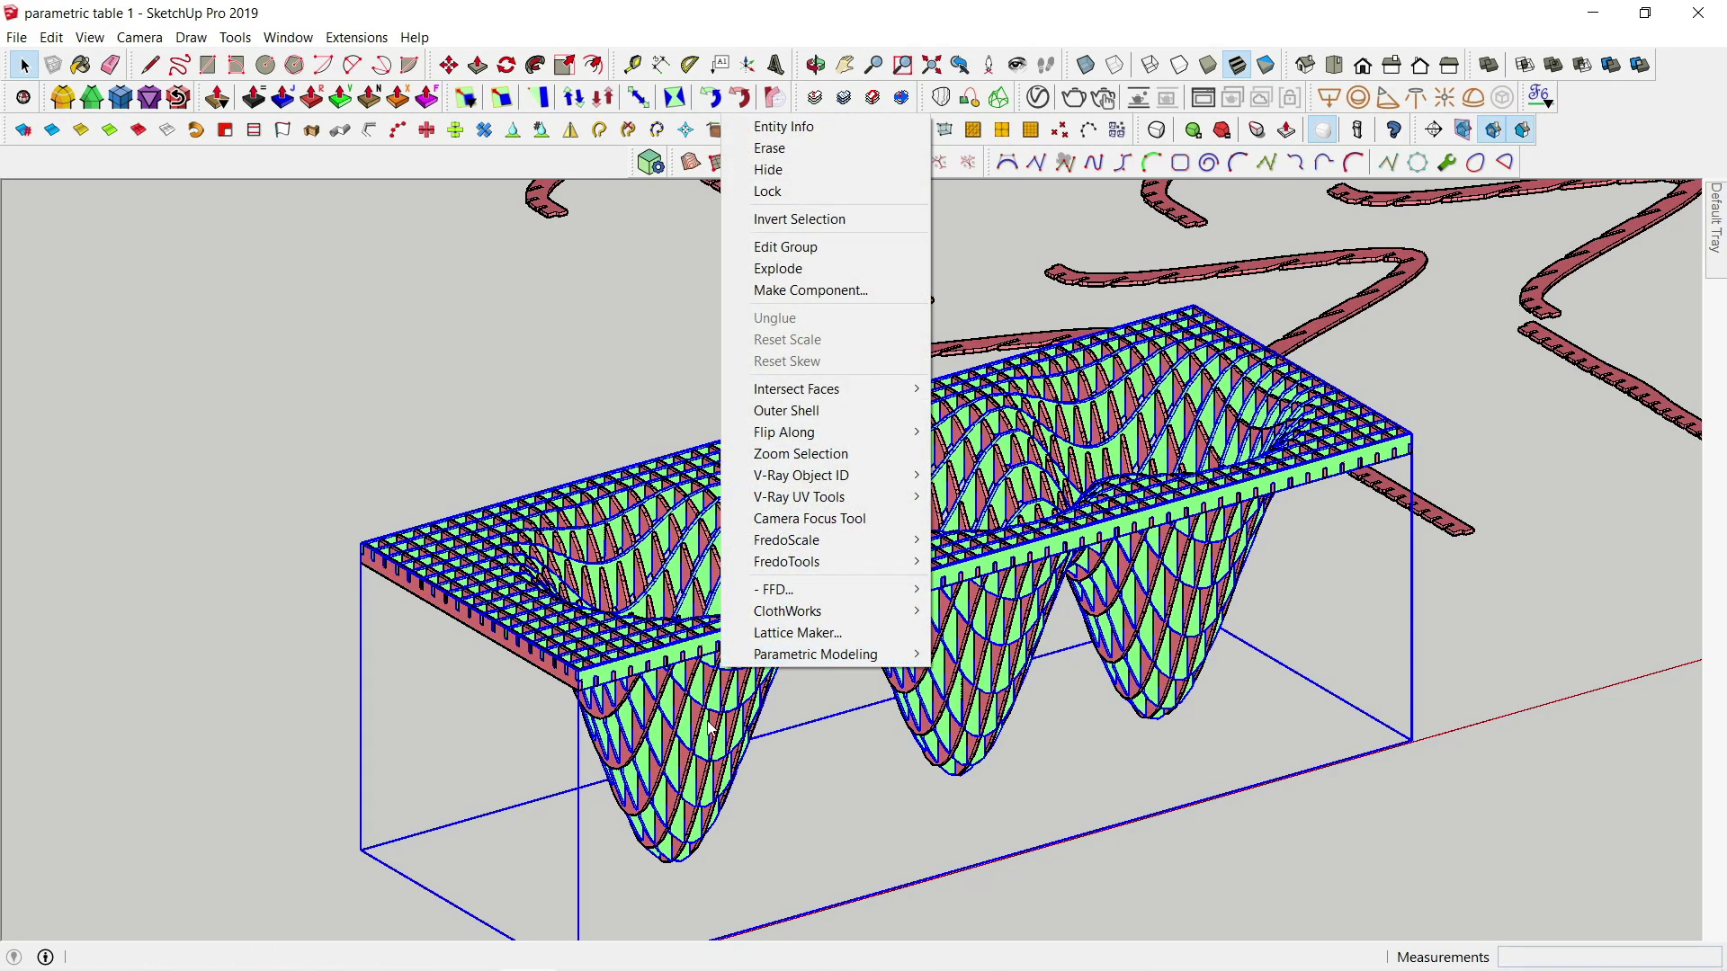
{"action": "left_click", "coordinate": [823, 270]}
{"action": "scroll", "coordinate": [955, 589], "scroll_direction": "down", "scroll_amount": 2}
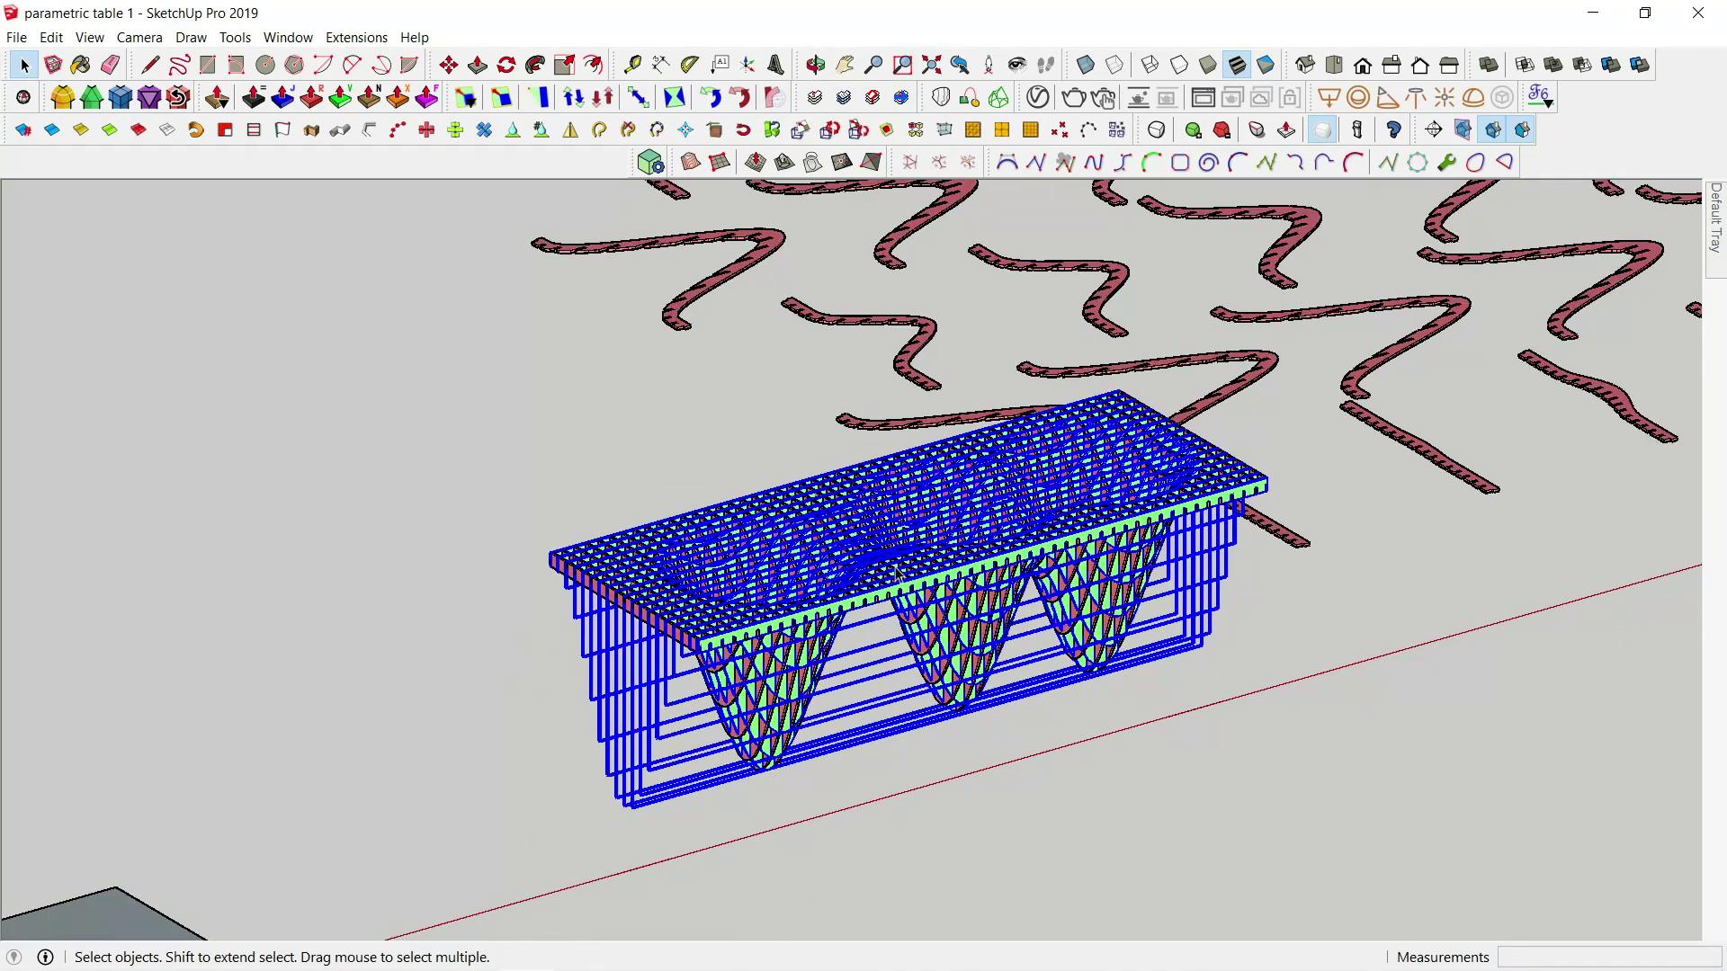
{"action": "right_click", "coordinate": [886, 560]}
{"action": "left_click", "coordinate": [990, 710]}
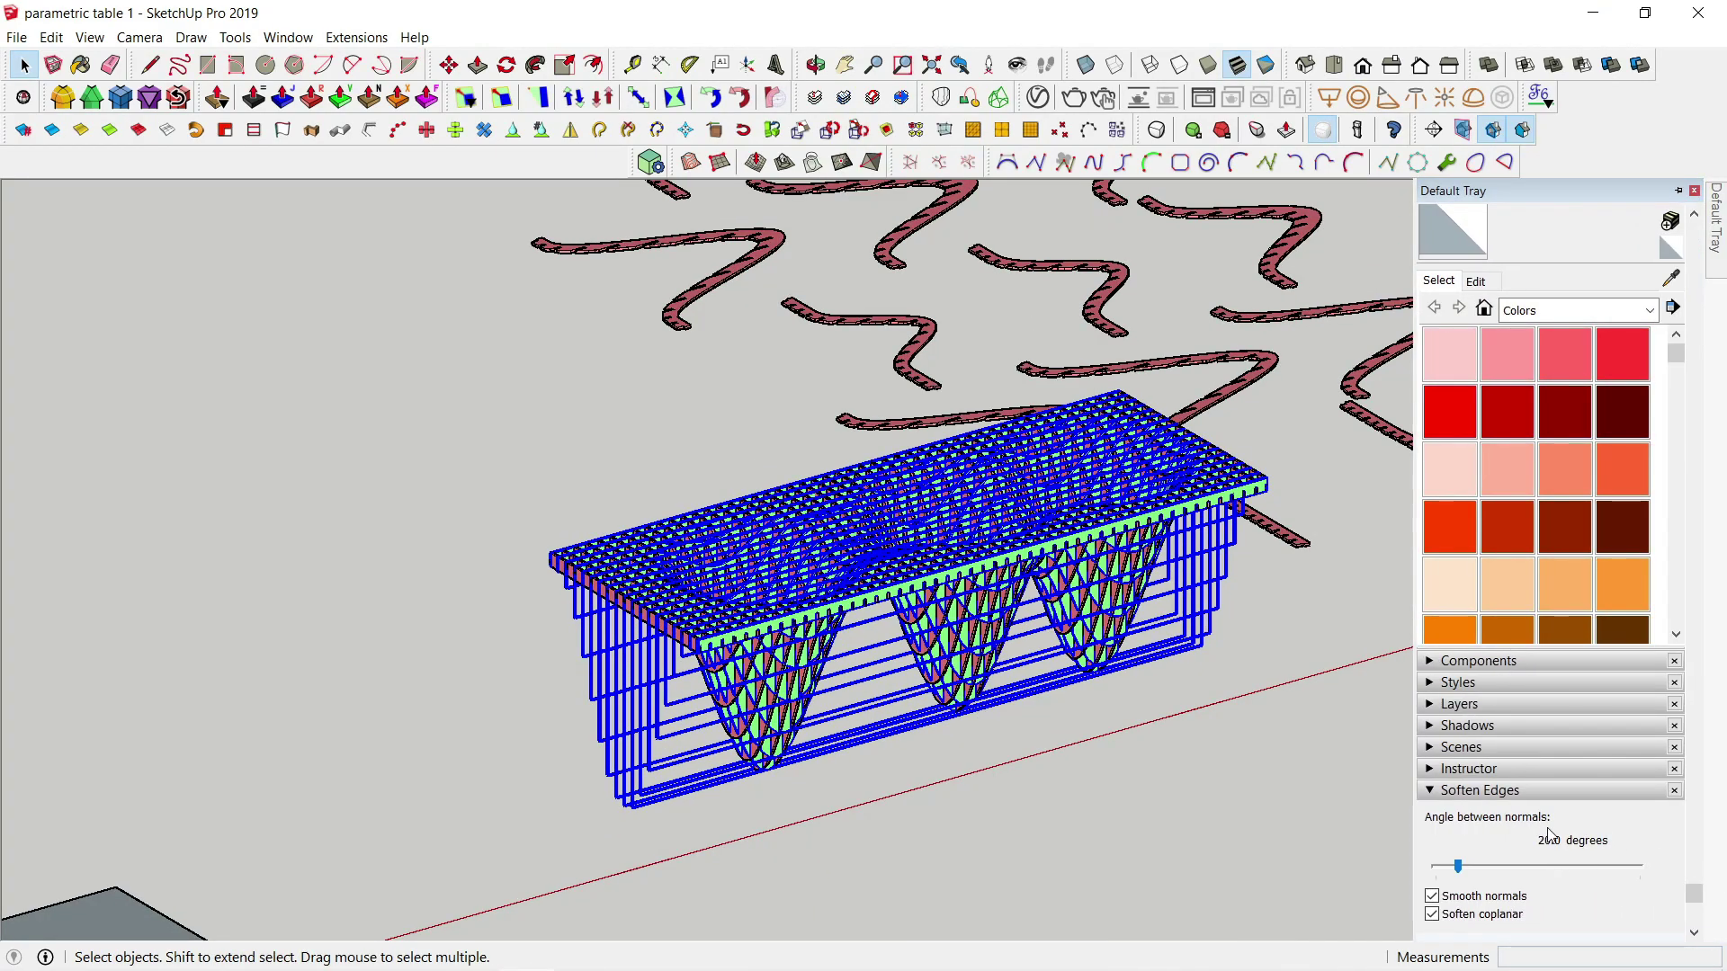
{"action": "left_click", "coordinate": [1162, 792]}
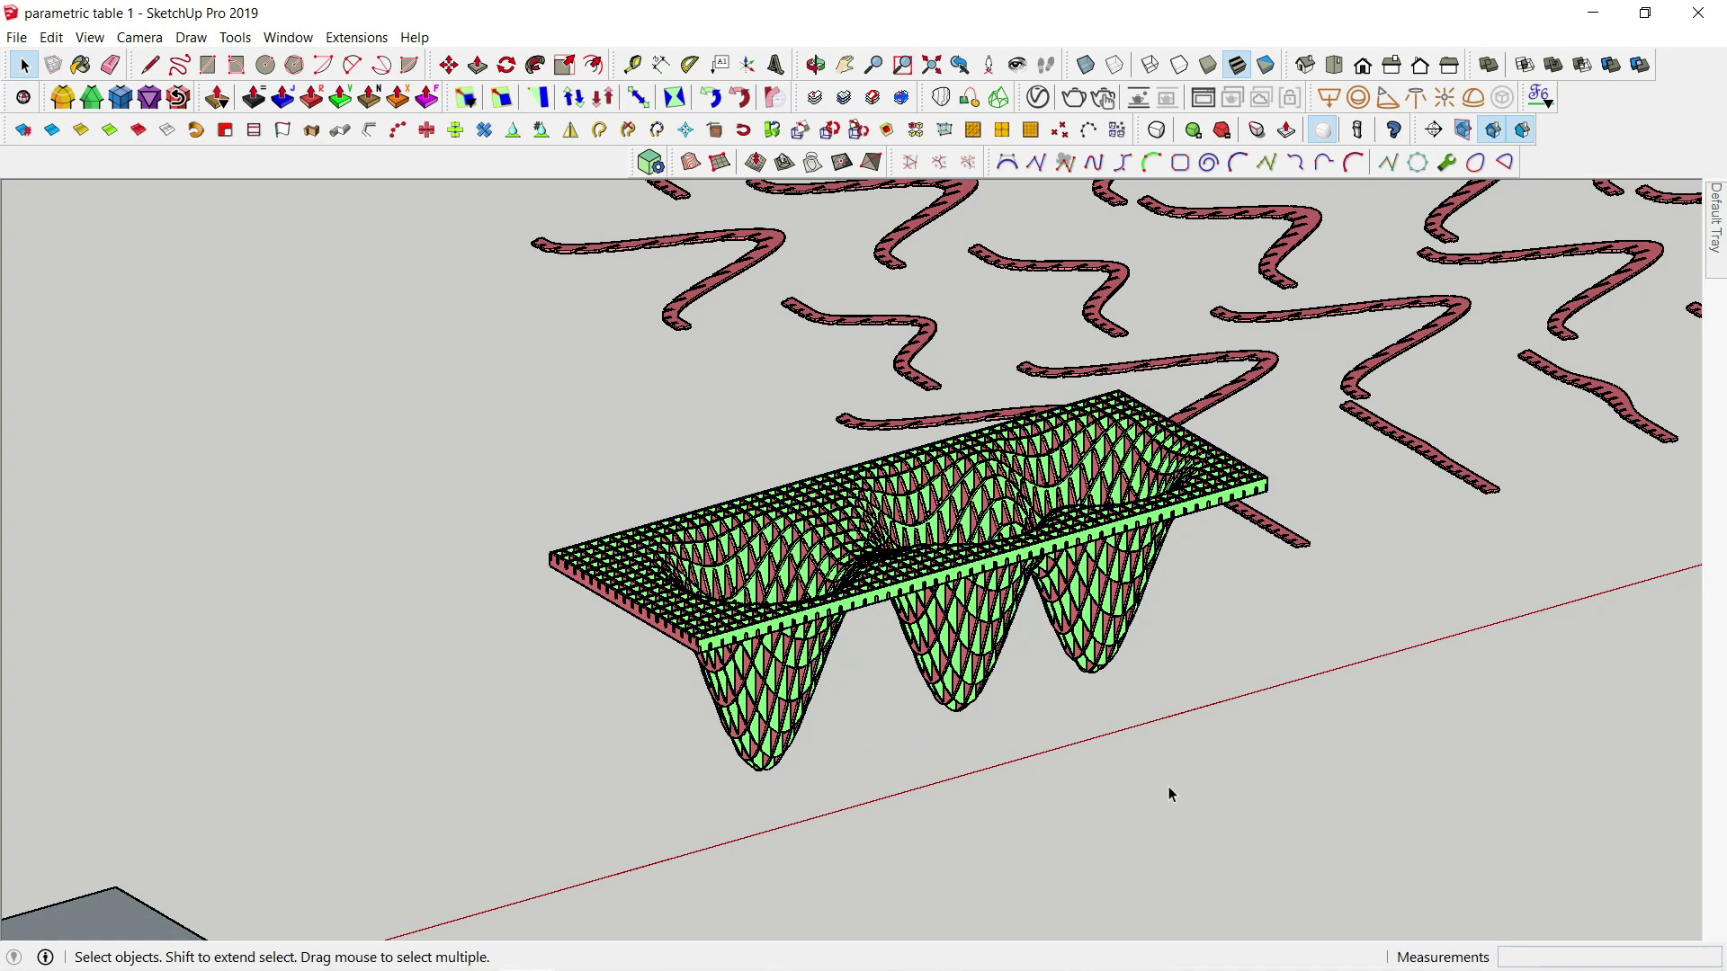
Step: Delete both sets of flat slice layouts lying beside the sliced table
{"action": "left_click", "coordinate": [1433, 429]}
{"action": "key", "text": "Delete"}
{"action": "scroll", "coordinate": [1432, 428], "scroll_direction": "down", "scroll_amount": 2}
{"action": "middle_click_drag", "start_coordinate": [1305, 249], "coordinate": [1099, 475], "text": "shift"}
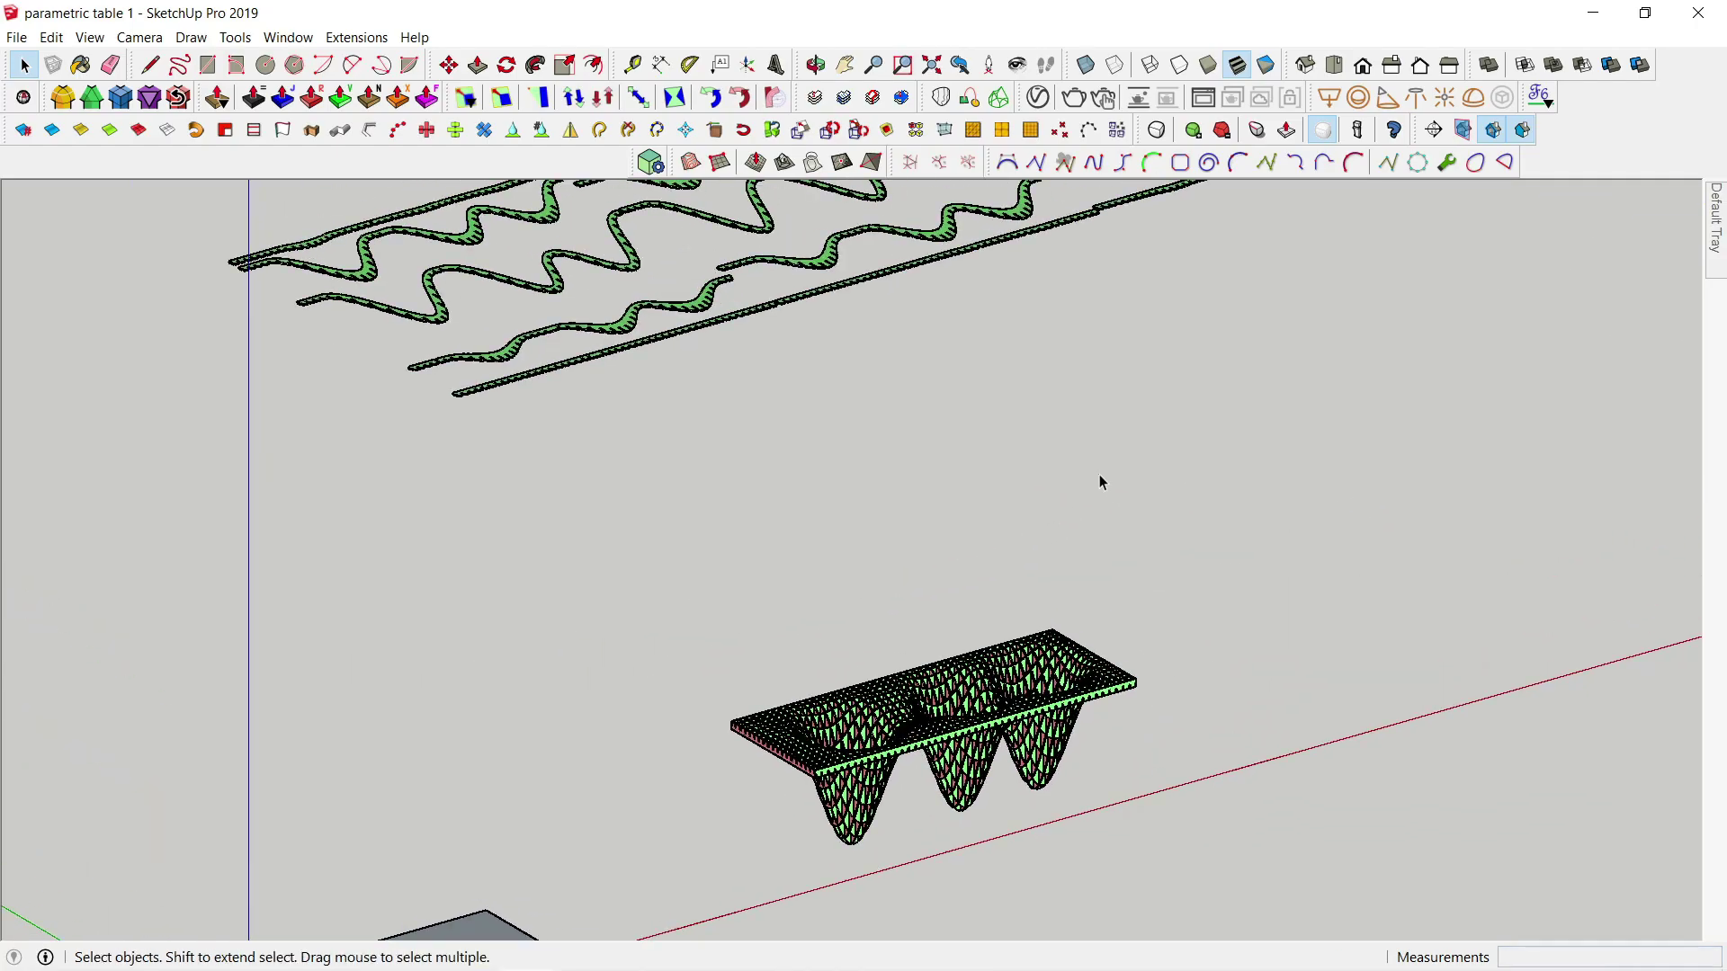
{"action": "left_click", "coordinate": [826, 286]}
{"action": "key", "text": "Delete"}
Step: Select all the interlocking slices of the table and combine them into one group
{"action": "scroll", "coordinate": [975, 760], "scroll_direction": "up", "scroll_amount": 6}
{"action": "mouse_move", "coordinate": [962, 765]}
{"action": "middle_mouse_down"}
{"action": "mouse_move", "coordinate": [709, 310]}
{"action": "mouse_move", "coordinate": [348, 375]}
{"action": "mouse_move", "coordinate": [1253, 667]}
{"action": "mouse_move", "coordinate": [710, 430]}
{"action": "mouse_move", "coordinate": [701, 335]}
{"action": "mouse_move", "coordinate": [1284, 528]}
{"action": "mouse_move", "coordinate": [1141, 674]}
{"action": "mouse_move", "coordinate": [853, 667]}
{"action": "mouse_move", "coordinate": [469, 621]}
{"action": "mouse_move", "coordinate": [699, 736]}
{"action": "mouse_move", "coordinate": [694, 656]}
{"action": "mouse_move", "coordinate": [600, 754]}
{"action": "middle_mouse_up"}
{"action": "left_click", "coordinate": [755, 705]}
{"action": "scroll", "coordinate": [475, 561], "scroll_direction": "down", "scroll_amount": 2}
{"action": "middle_click_drag", "start_coordinate": [313, 496], "coordinate": [397, 482], "text": "shift"}
{"action": "left_click_drag", "start_coordinate": [224, 426], "coordinate": [1125, 935]}
{"action": "right_click", "coordinate": [714, 599]}
{"action": "left_click", "coordinate": [825, 252]}
Step: Move the grouped table farther along the red axis to an empty area and deselect it
{"action": "key", "text": "m"}
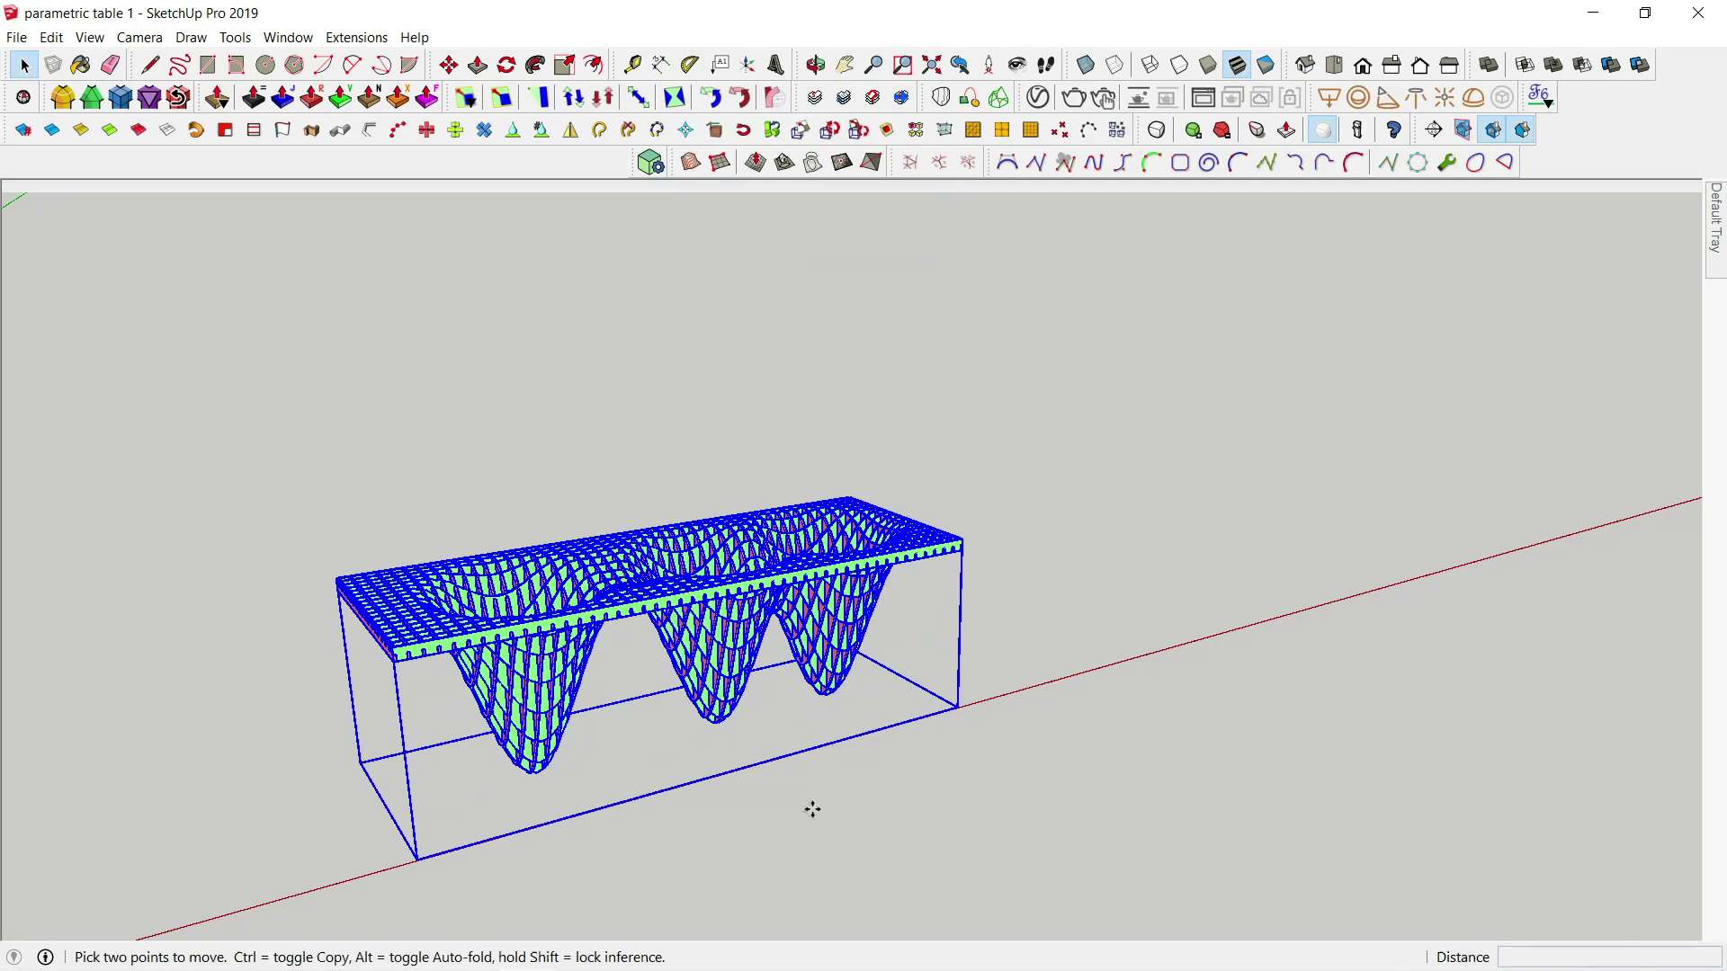
{"action": "left_click", "coordinate": [778, 856]}
{"action": "scroll", "coordinate": [1027, 771], "scroll_direction": "down", "scroll_amount": 1}
{"action": "scroll", "coordinate": [1027, 771], "scroll_direction": "down", "scroll_amount": 3}
{"action": "middle_click_drag", "start_coordinate": [983, 769], "coordinate": [483, 884], "text": "shift"}
{"action": "middle_click_drag", "start_coordinate": [1350, 659], "coordinate": [933, 845], "text": "shift"}
{"action": "scroll", "coordinate": [895, 737], "scroll_direction": "up", "scroll_amount": 7}
{"action": "key", "text": "space"}
{"action": "left_click", "coordinate": [898, 756]}
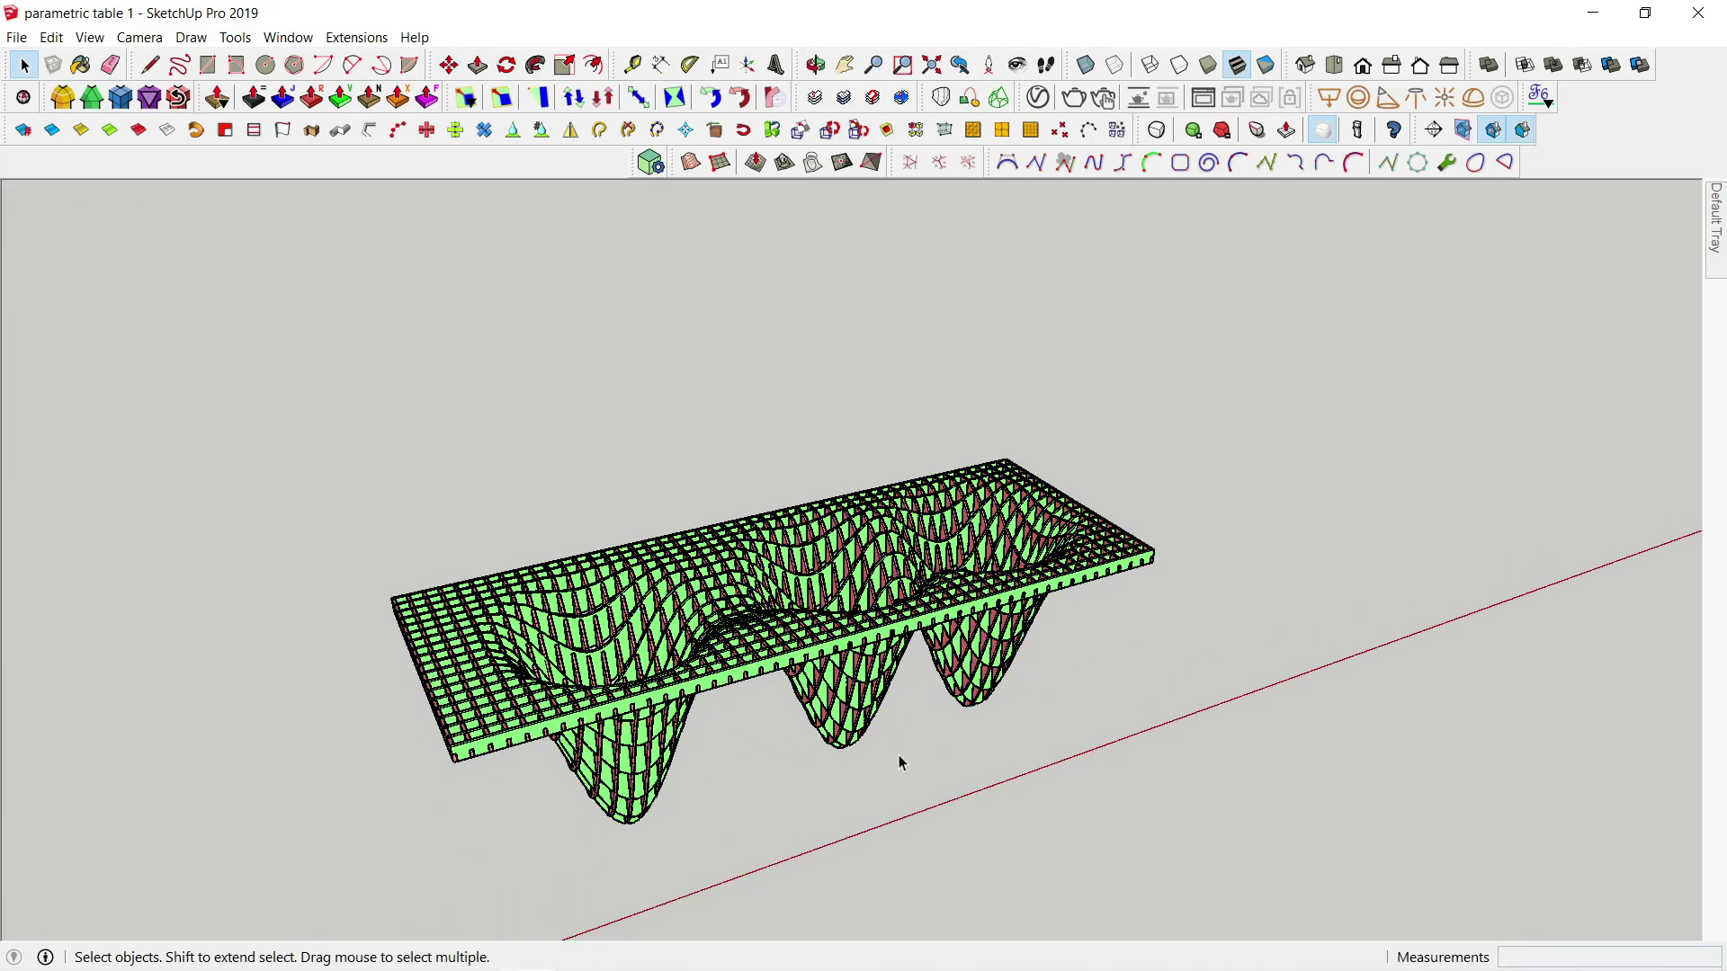
Step: Open the V-Ray Asset Editor, select the table group and expand the material library
{"action": "left_click", "coordinate": [1043, 106]}
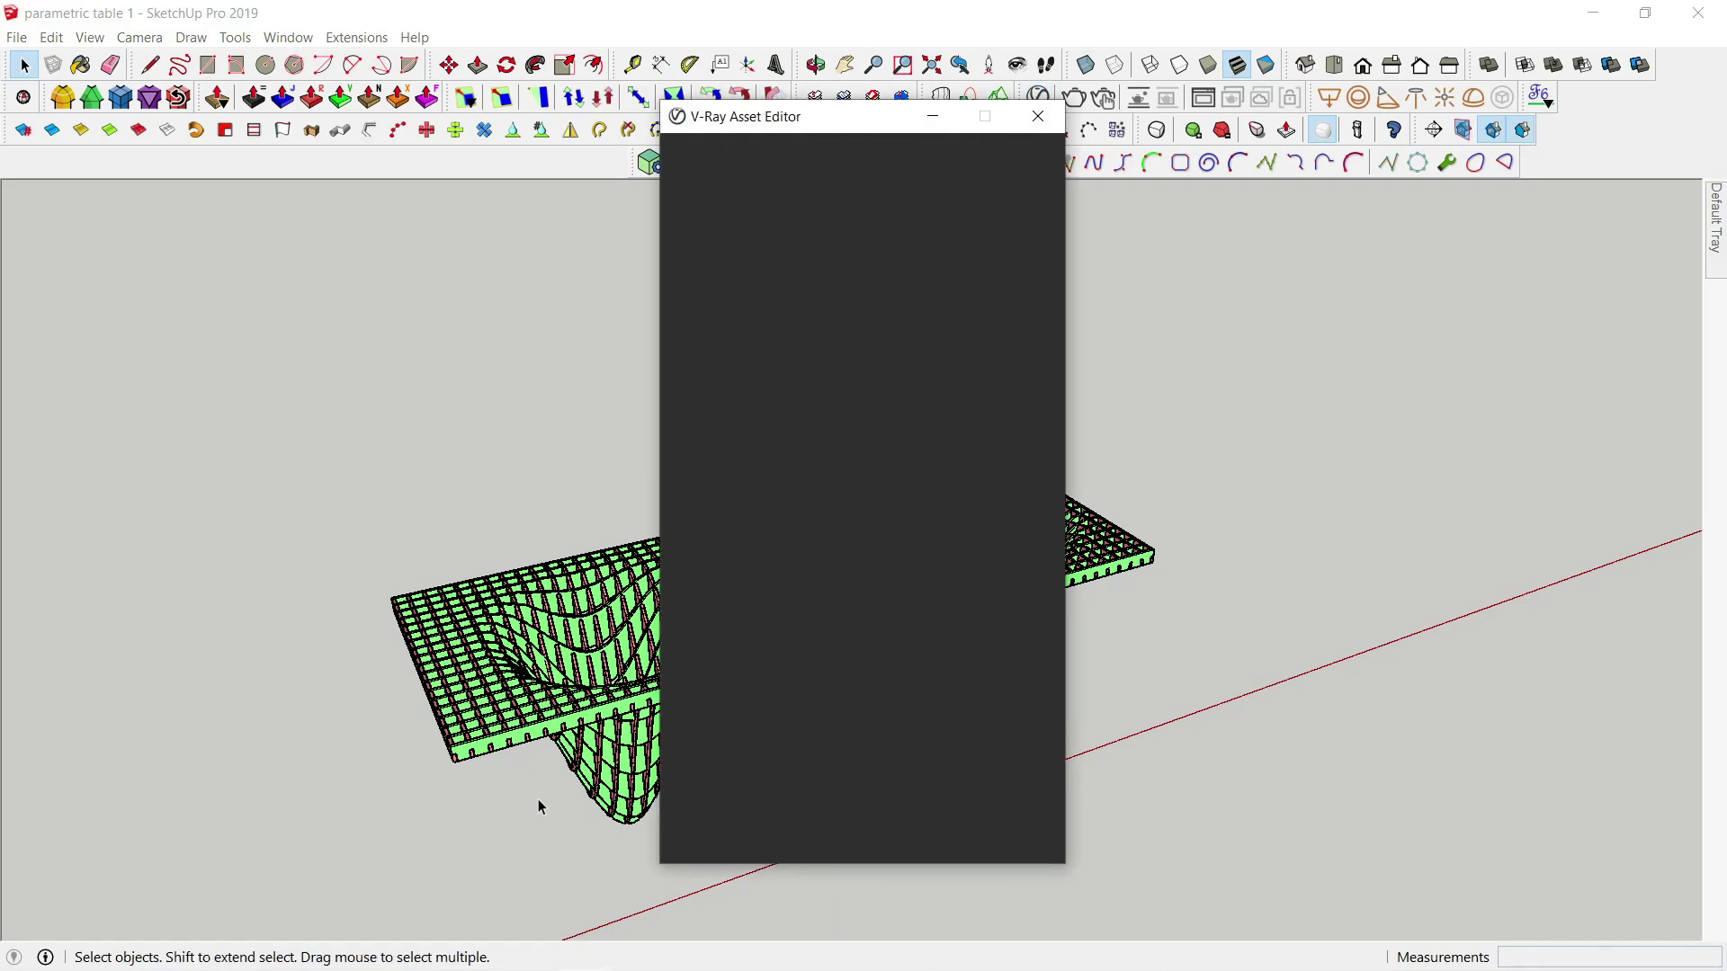
{"action": "left_click_drag", "start_coordinate": [536, 795], "coordinate": [383, 560]}
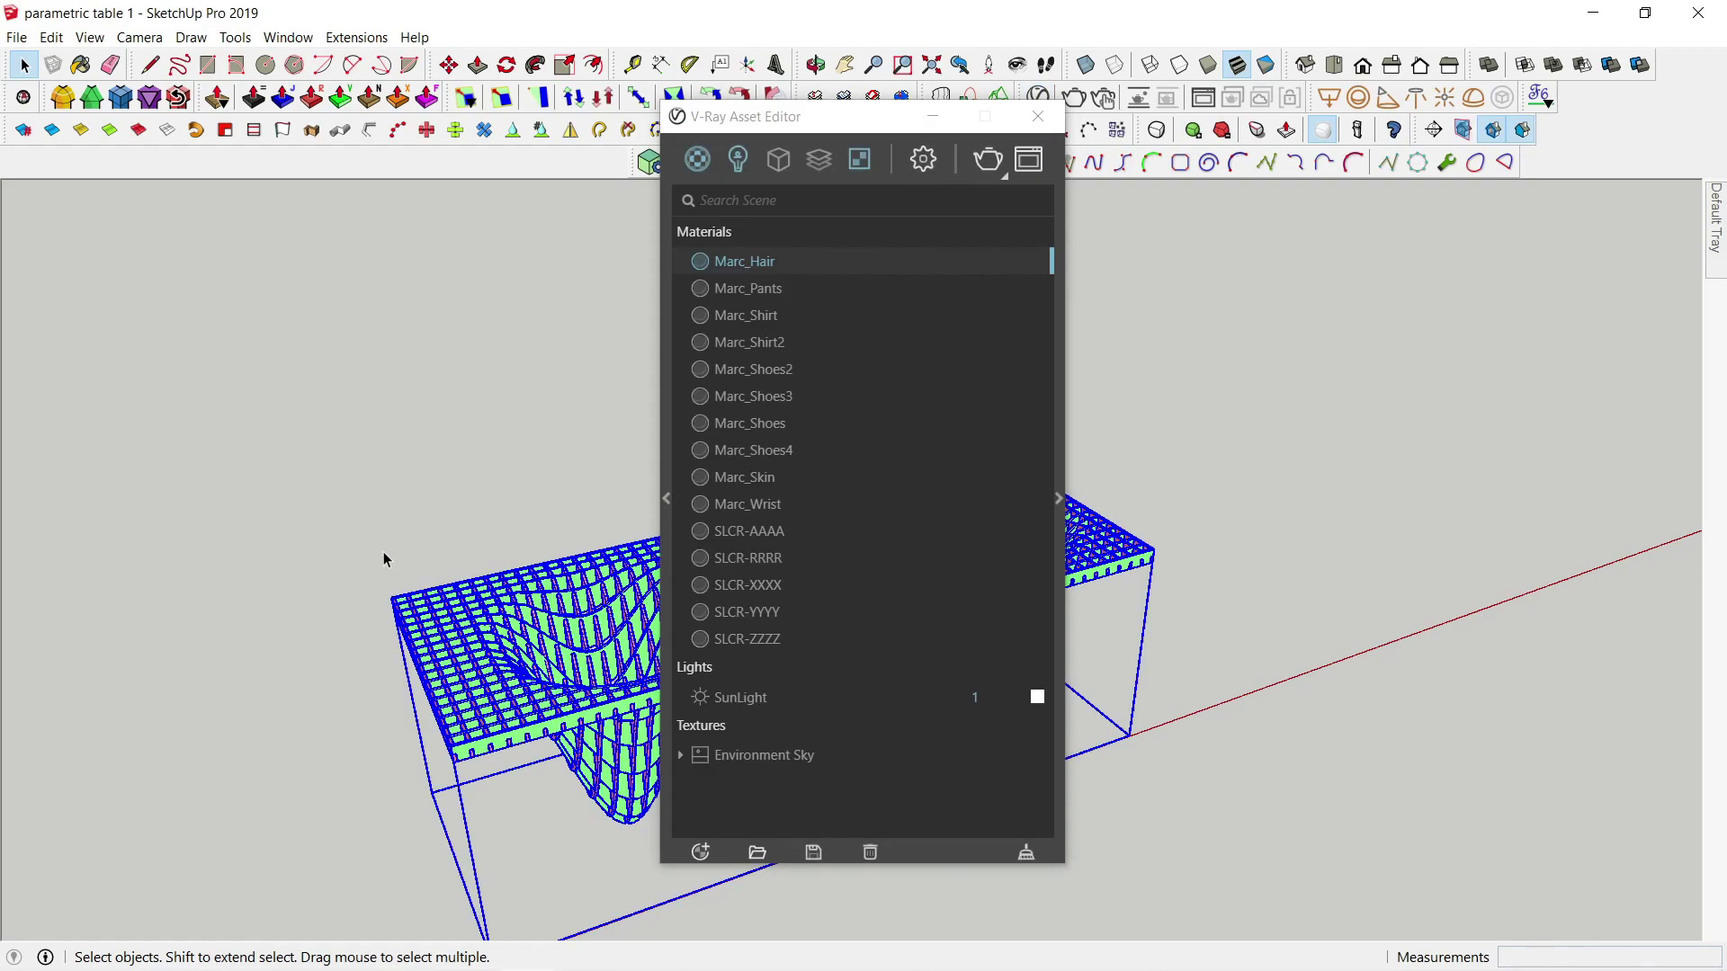
{"action": "left_click", "coordinate": [667, 372]}
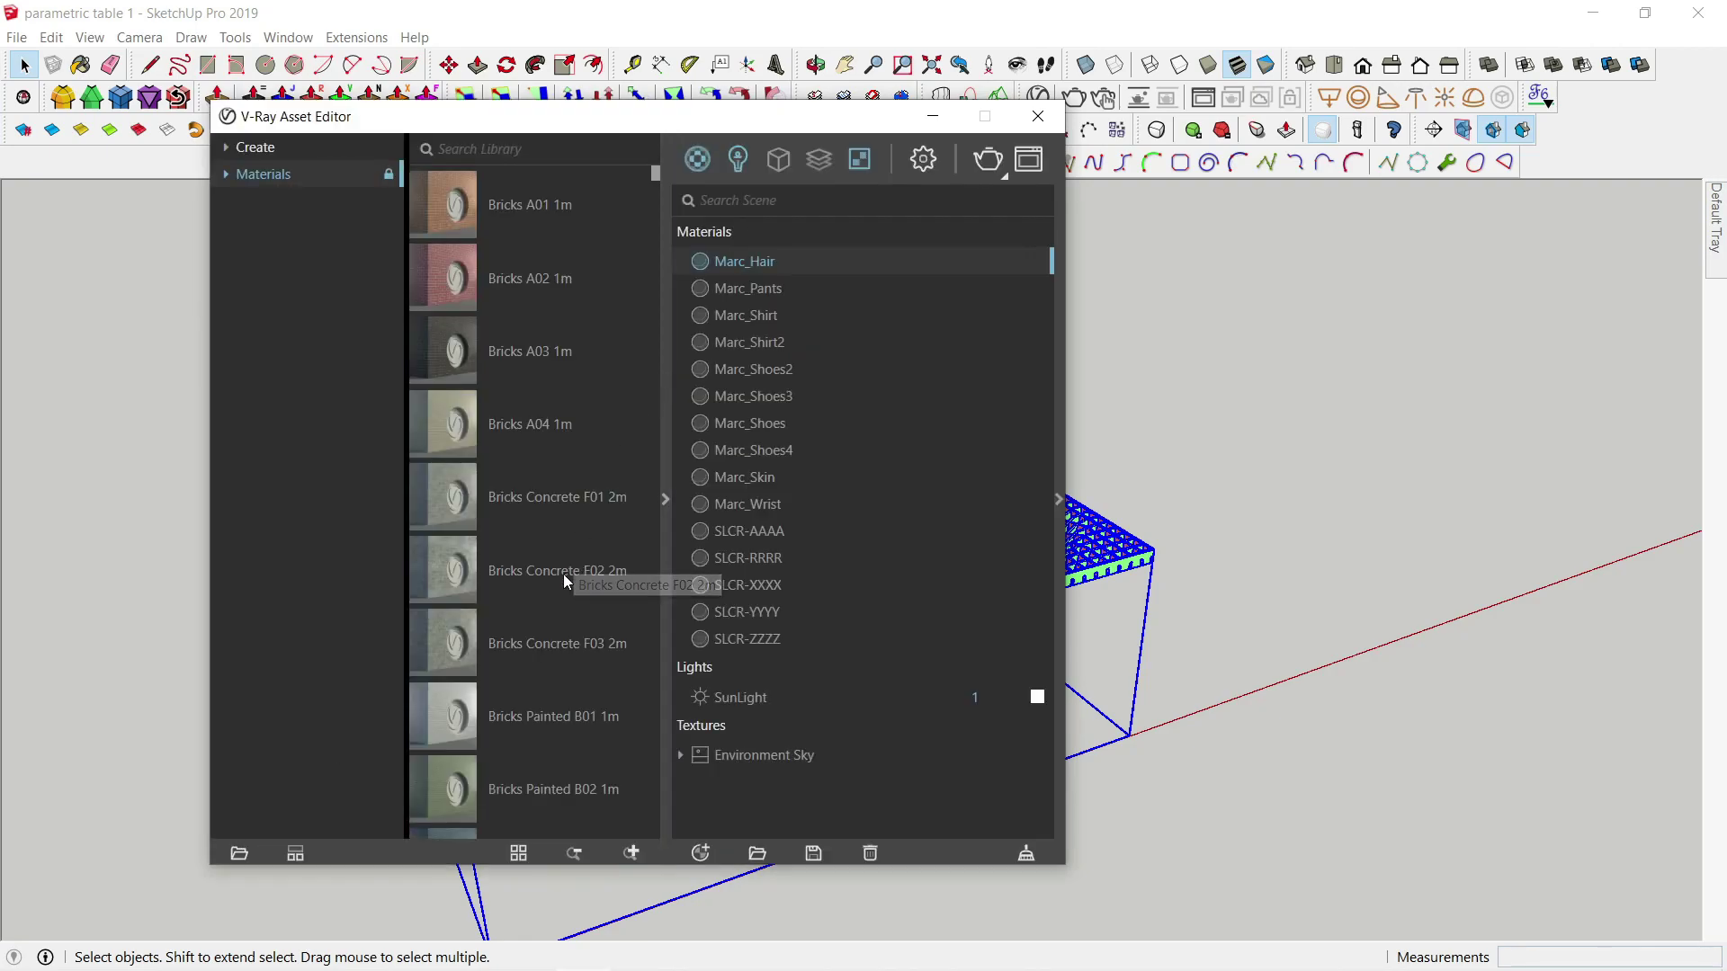
Step: Find the Plywood C 50cm material among the library's wood materials and apply it to the selected table group
{"action": "scroll", "coordinate": [588, 526], "scroll_direction": "down", "scroll_amount": 3}
{"action": "left_click_drag", "start_coordinate": [588, 525], "coordinate": [604, 604]}
{"action": "left_click_drag", "start_coordinate": [655, 196], "coordinate": [660, 834]}
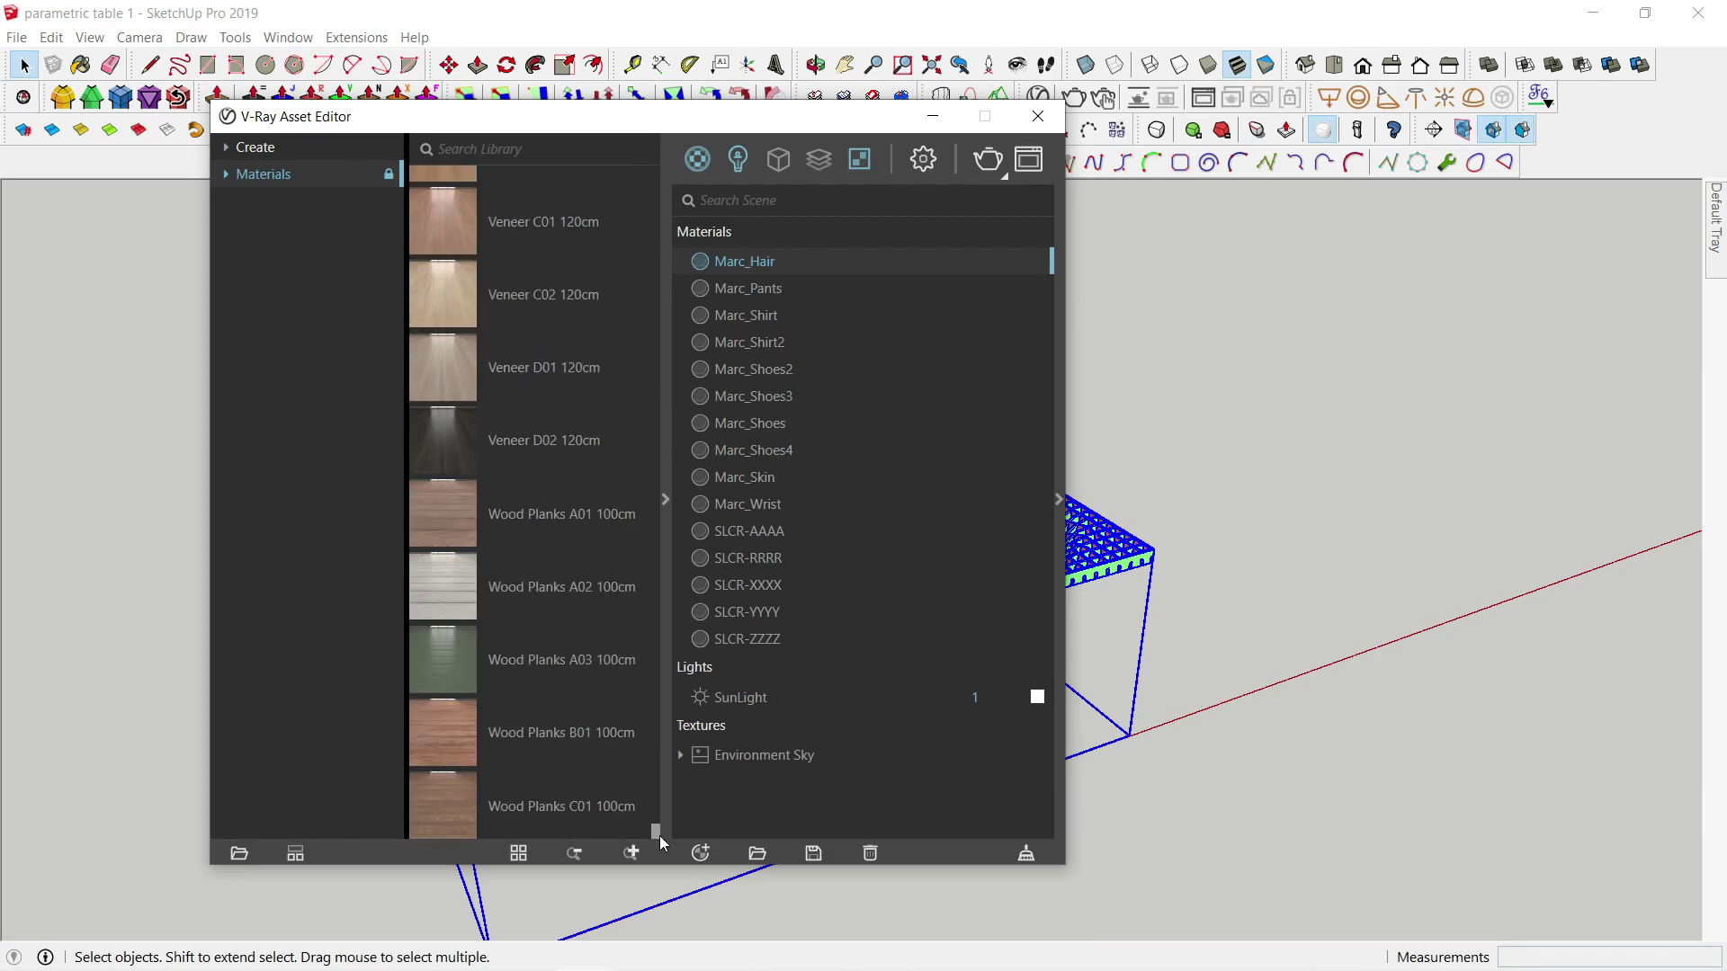
{"action": "scroll", "coordinate": [516, 704], "scroll_direction": "down", "scroll_amount": 3}
{"action": "scroll", "coordinate": [514, 693], "scroll_direction": "up", "scroll_amount": 3}
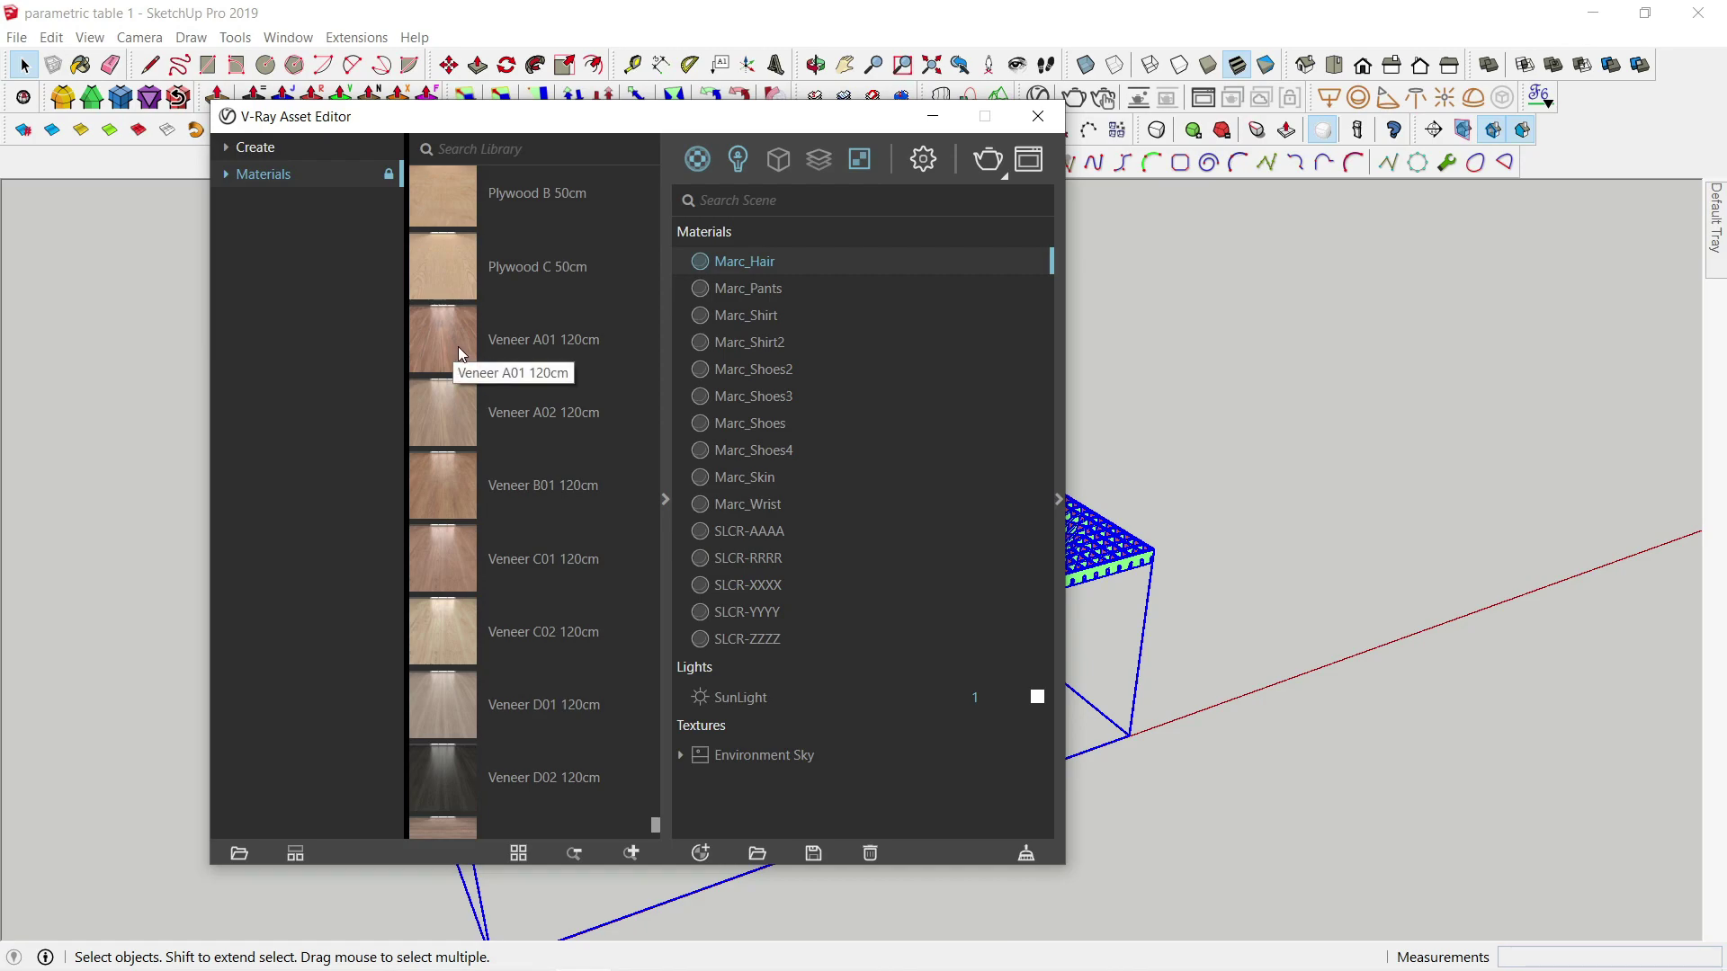
{"action": "scroll", "coordinate": [459, 351], "scroll_direction": "up", "scroll_amount": 5}
{"action": "scroll", "coordinate": [472, 472], "scroll_direction": "up", "scroll_amount": 3}
{"action": "scroll", "coordinate": [482, 574], "scroll_direction": "down", "scroll_amount": 8}
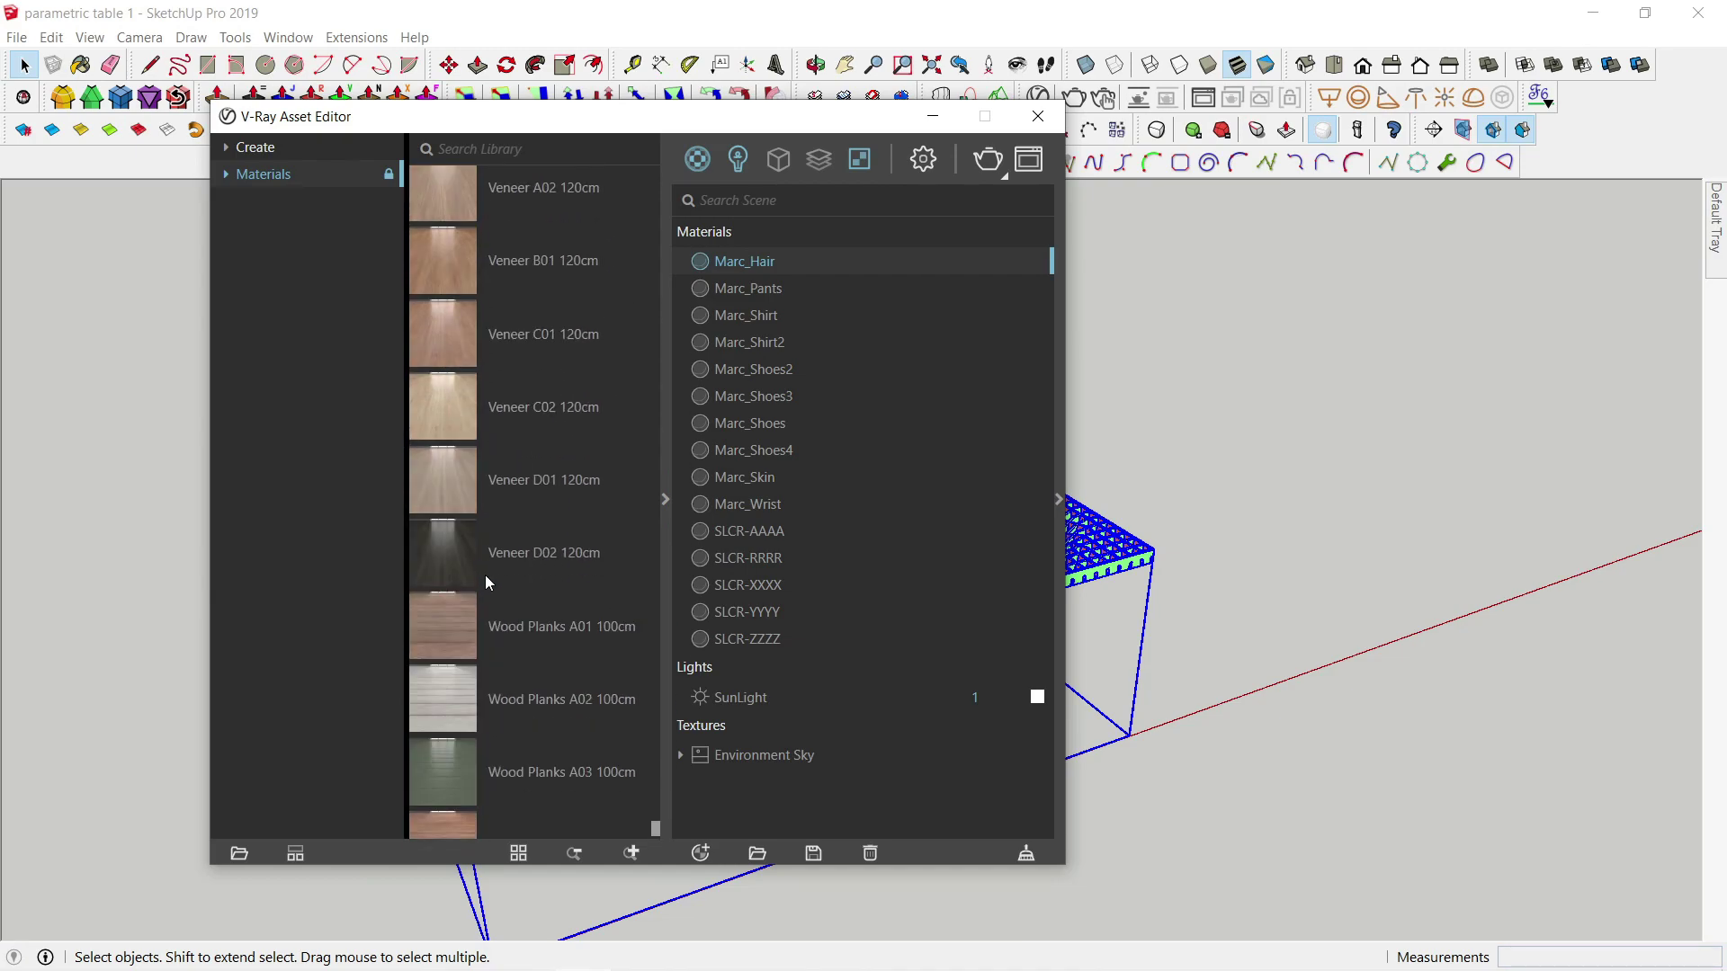
{"action": "scroll", "coordinate": [484, 580], "scroll_direction": "up", "scroll_amount": 3}
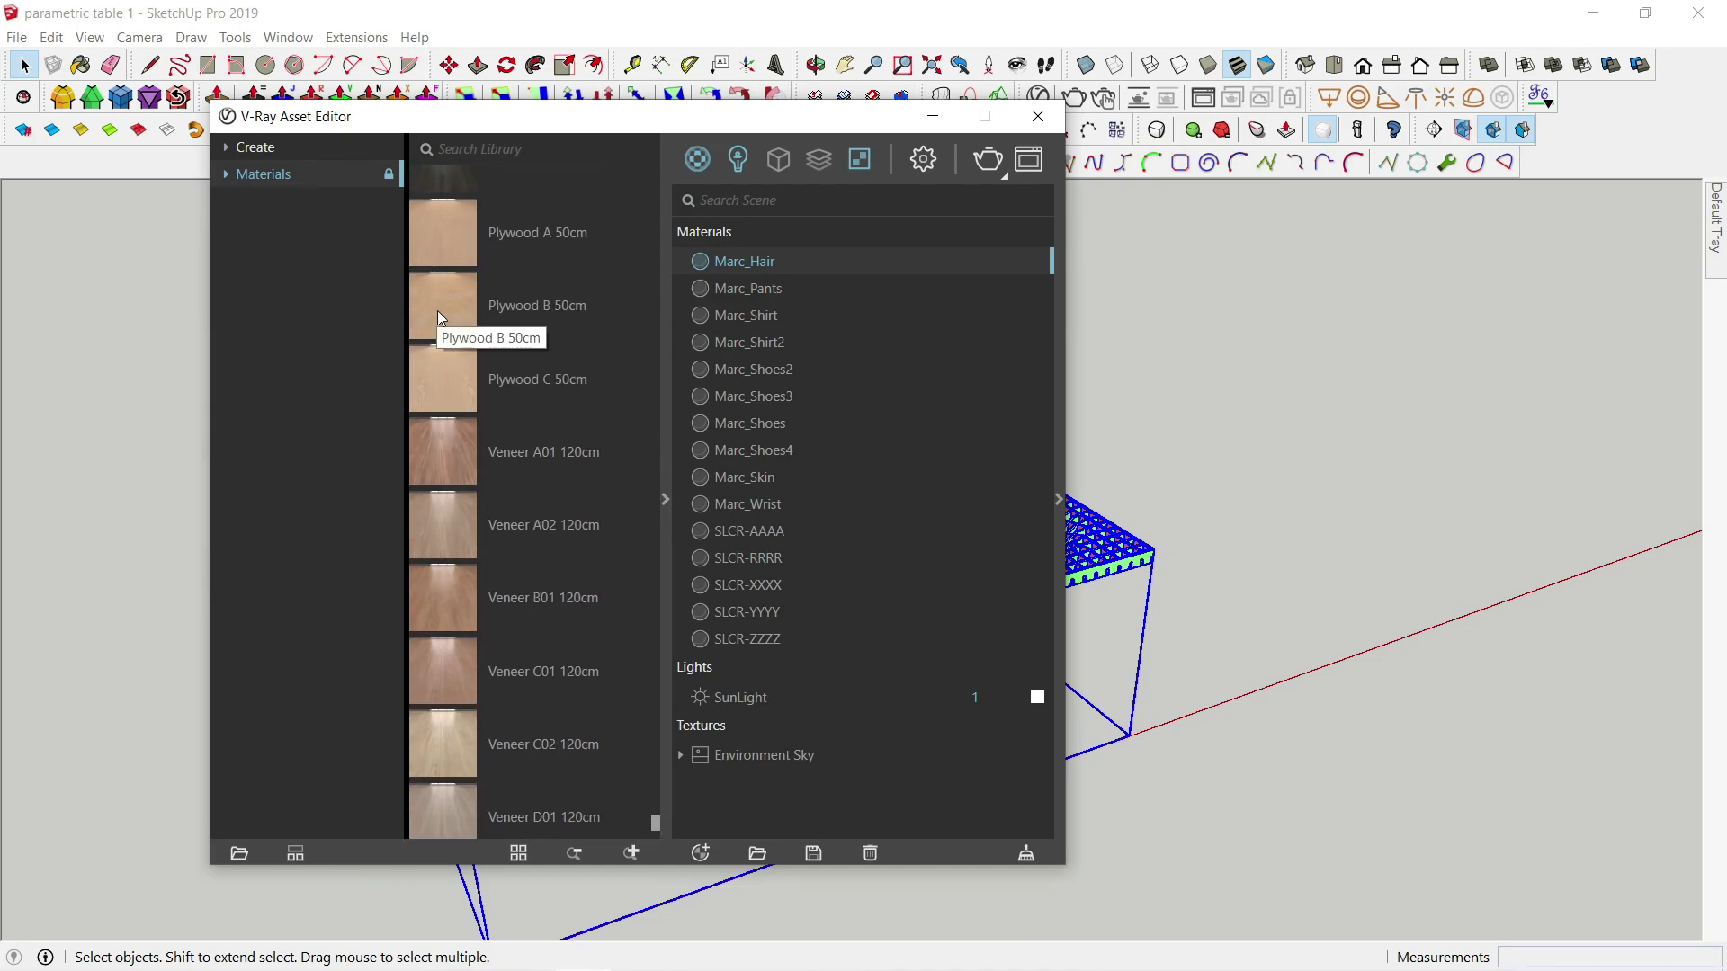
{"action": "right_click", "coordinate": [455, 382]}
{"action": "left_click", "coordinate": [464, 402]}
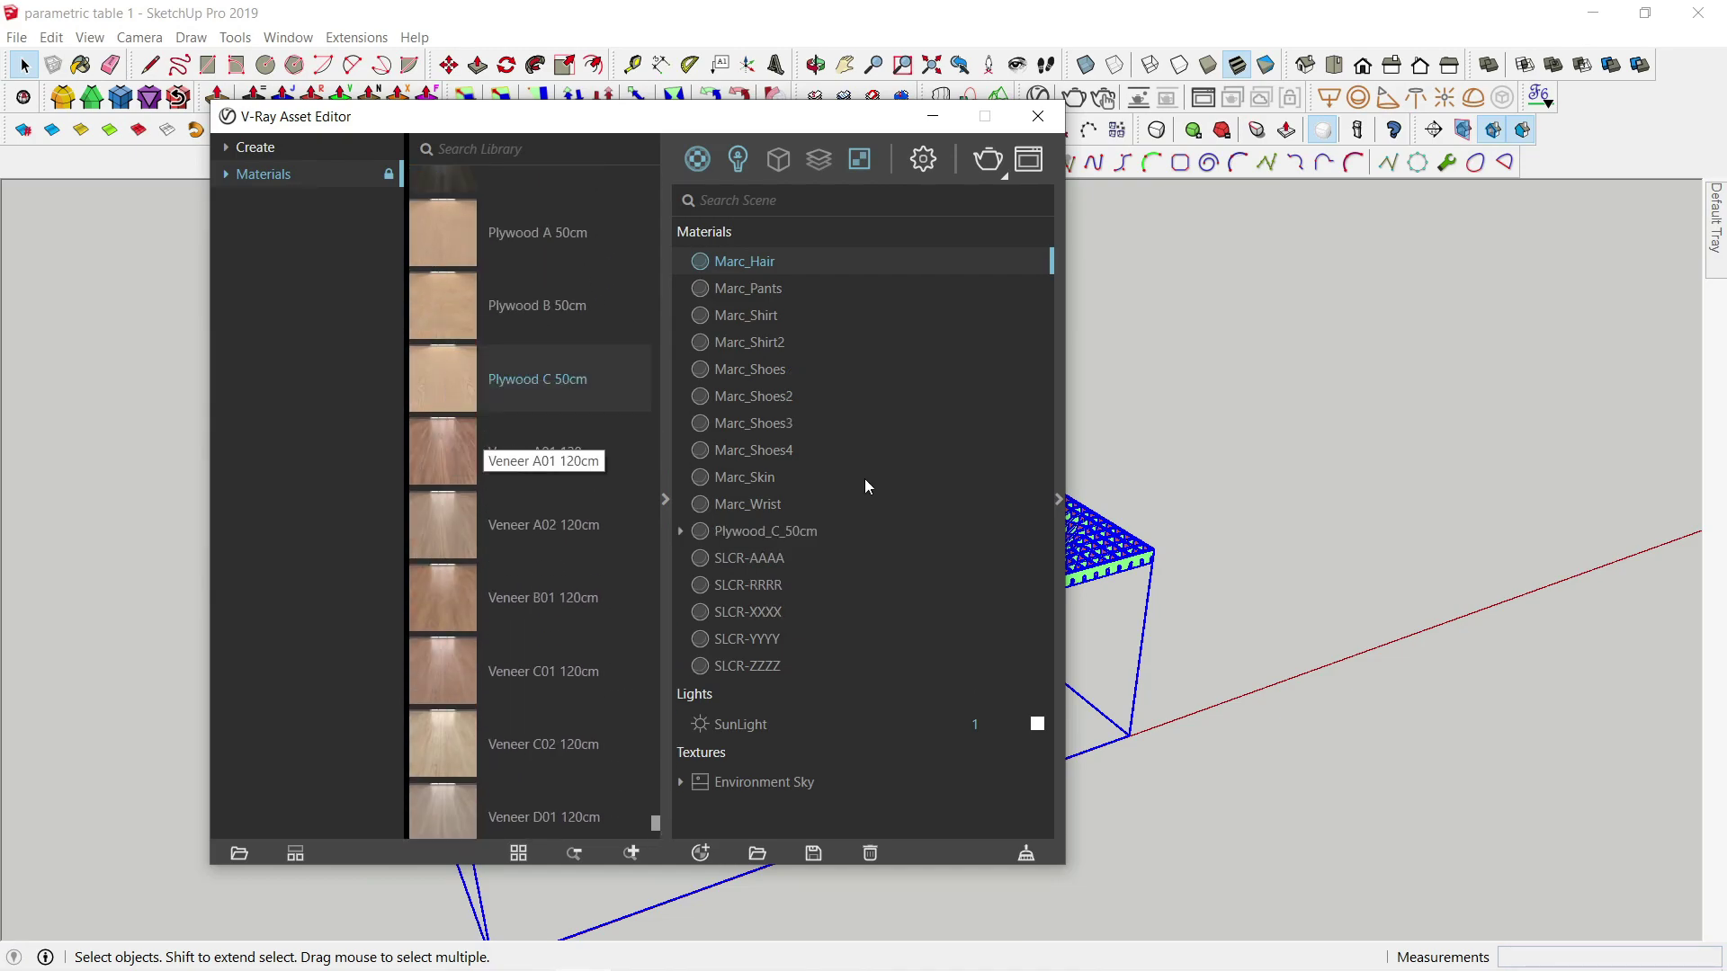
Step: Move the asset editor aside and try applying Plywood C 50cm to the table group again
{"action": "left_click_drag", "start_coordinate": [628, 120], "coordinate": [230, 138]}
{"action": "middle_click_drag", "start_coordinate": [900, 558], "coordinate": [985, 625]}
{"action": "right_click", "coordinate": [221, 396]}
{"action": "left_click", "coordinate": [235, 410]}
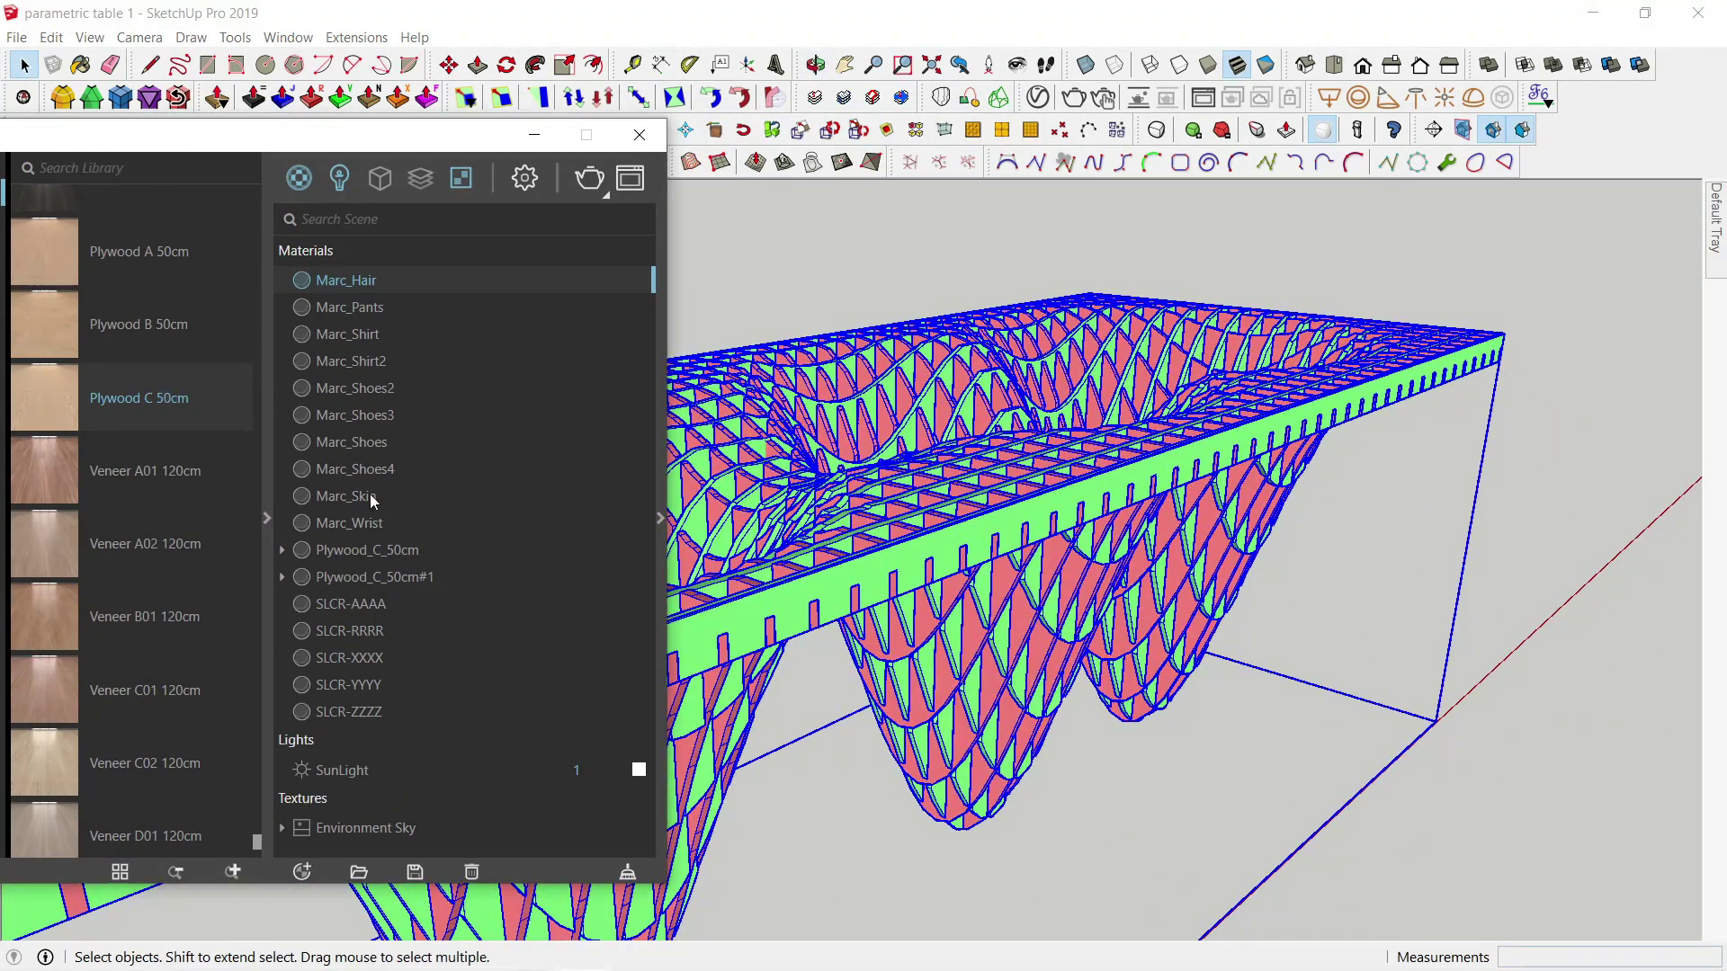
Step: Enter the table group, select all its slices, apply Plywood C 50cm to them and leave the group
{"action": "left_click", "coordinate": [862, 583]}
{"action": "scroll", "coordinate": [1014, 643], "scroll_direction": "down", "scroll_amount": 5}
{"action": "middle_click_drag", "start_coordinate": [1013, 644], "coordinate": [1169, 629]}
{"action": "scroll", "coordinate": [1169, 612], "scroll_direction": "up", "scroll_amount": 4}
{"action": "double_click", "coordinate": [1014, 644]}
{"action": "scroll", "coordinate": [998, 649], "scroll_direction": "down", "scroll_amount": 4}
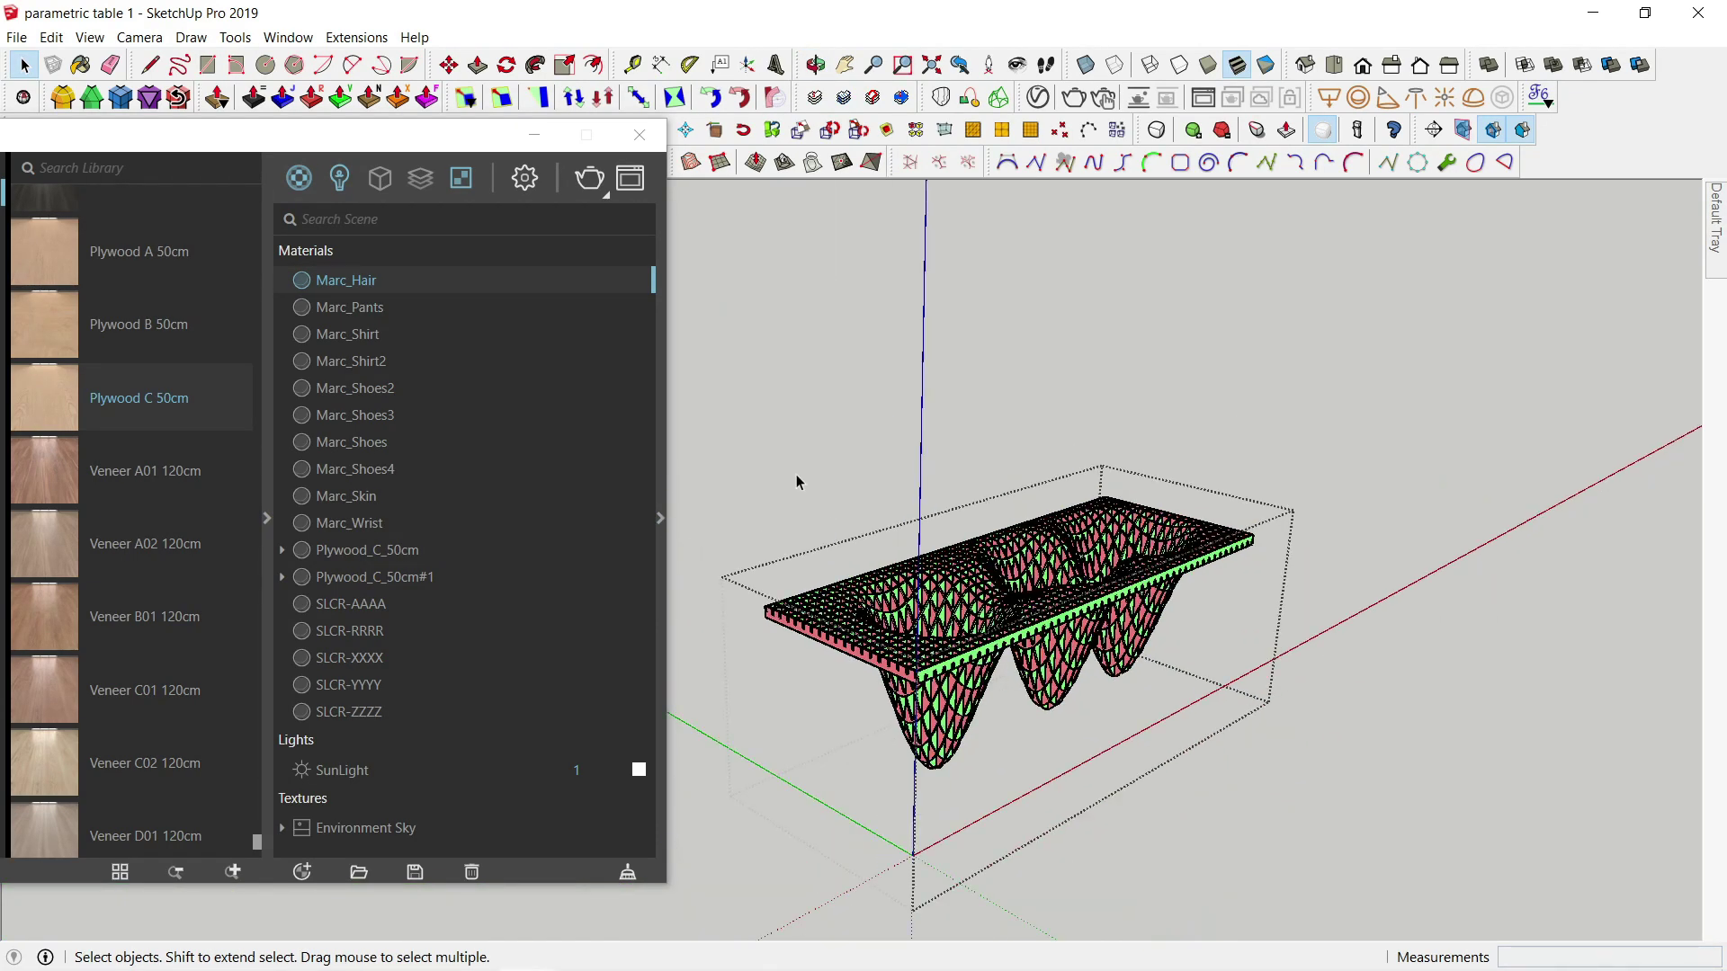
{"action": "left_click_drag", "start_coordinate": [760, 424], "coordinate": [1395, 821]}
{"action": "right_click", "coordinate": [155, 406]}
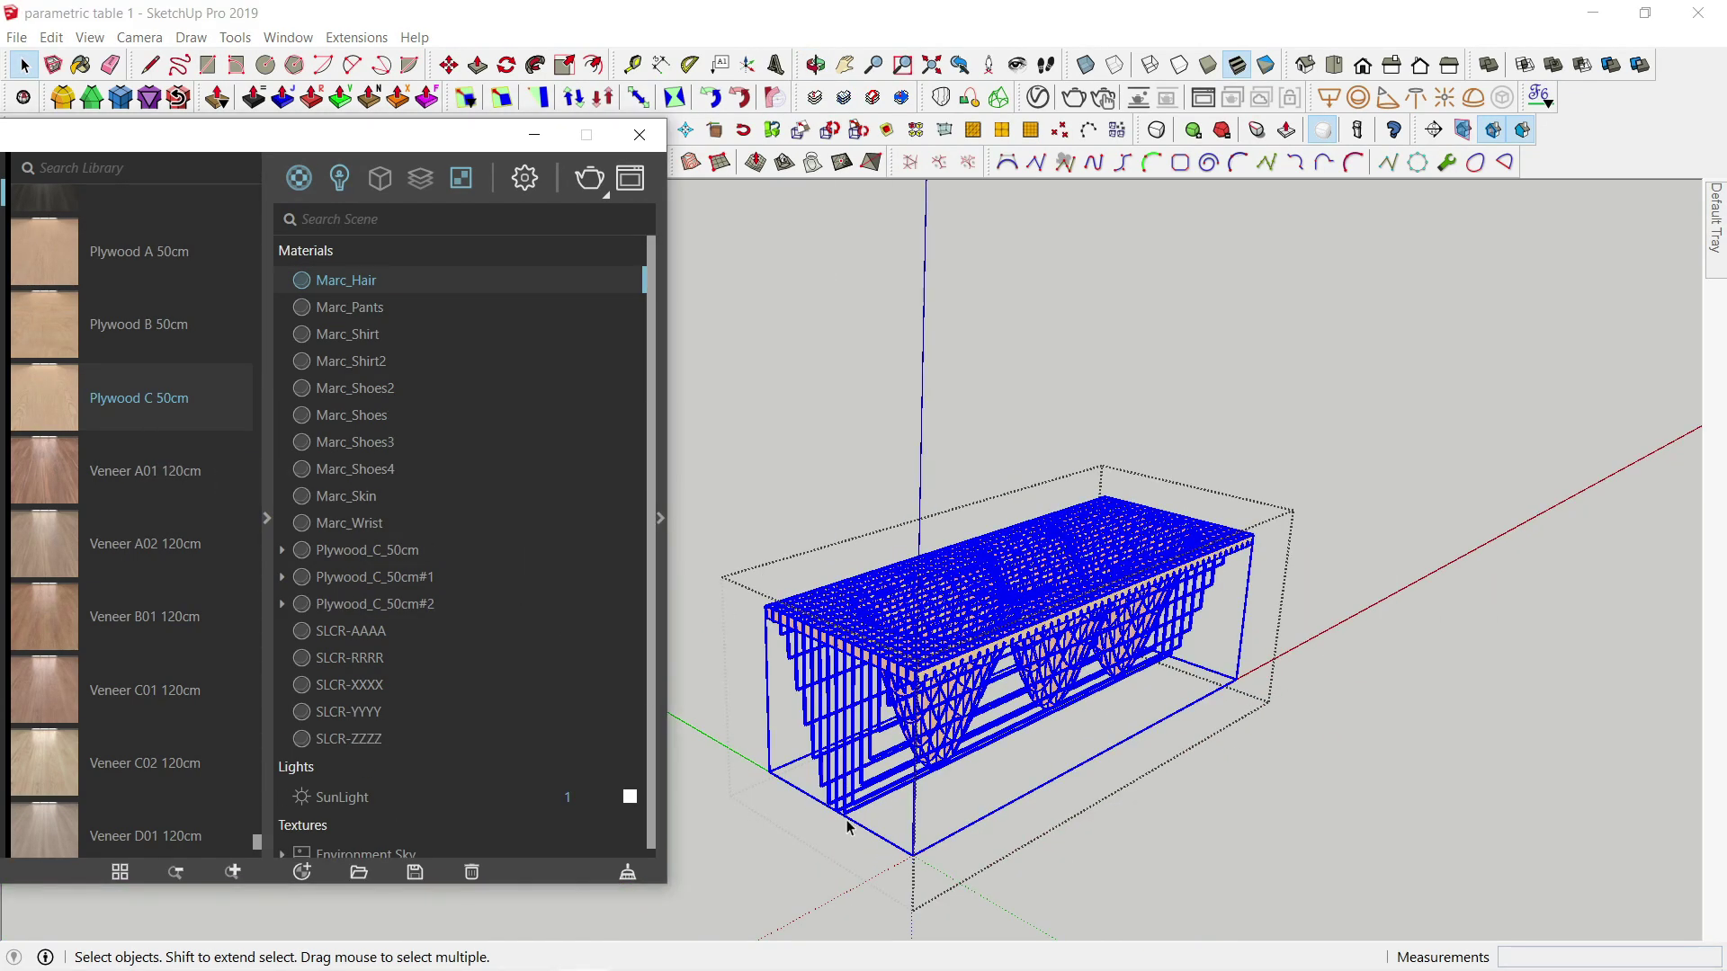
{"action": "left_click", "coordinate": [1022, 759]}
{"action": "scroll", "coordinate": [999, 701], "scroll_direction": "up", "scroll_amount": 5}
{"action": "middle_click_drag", "start_coordinate": [999, 729], "coordinate": [1112, 872]}
{"action": "scroll", "coordinate": [909, 589], "scroll_direction": "down", "scroll_amount": 5}
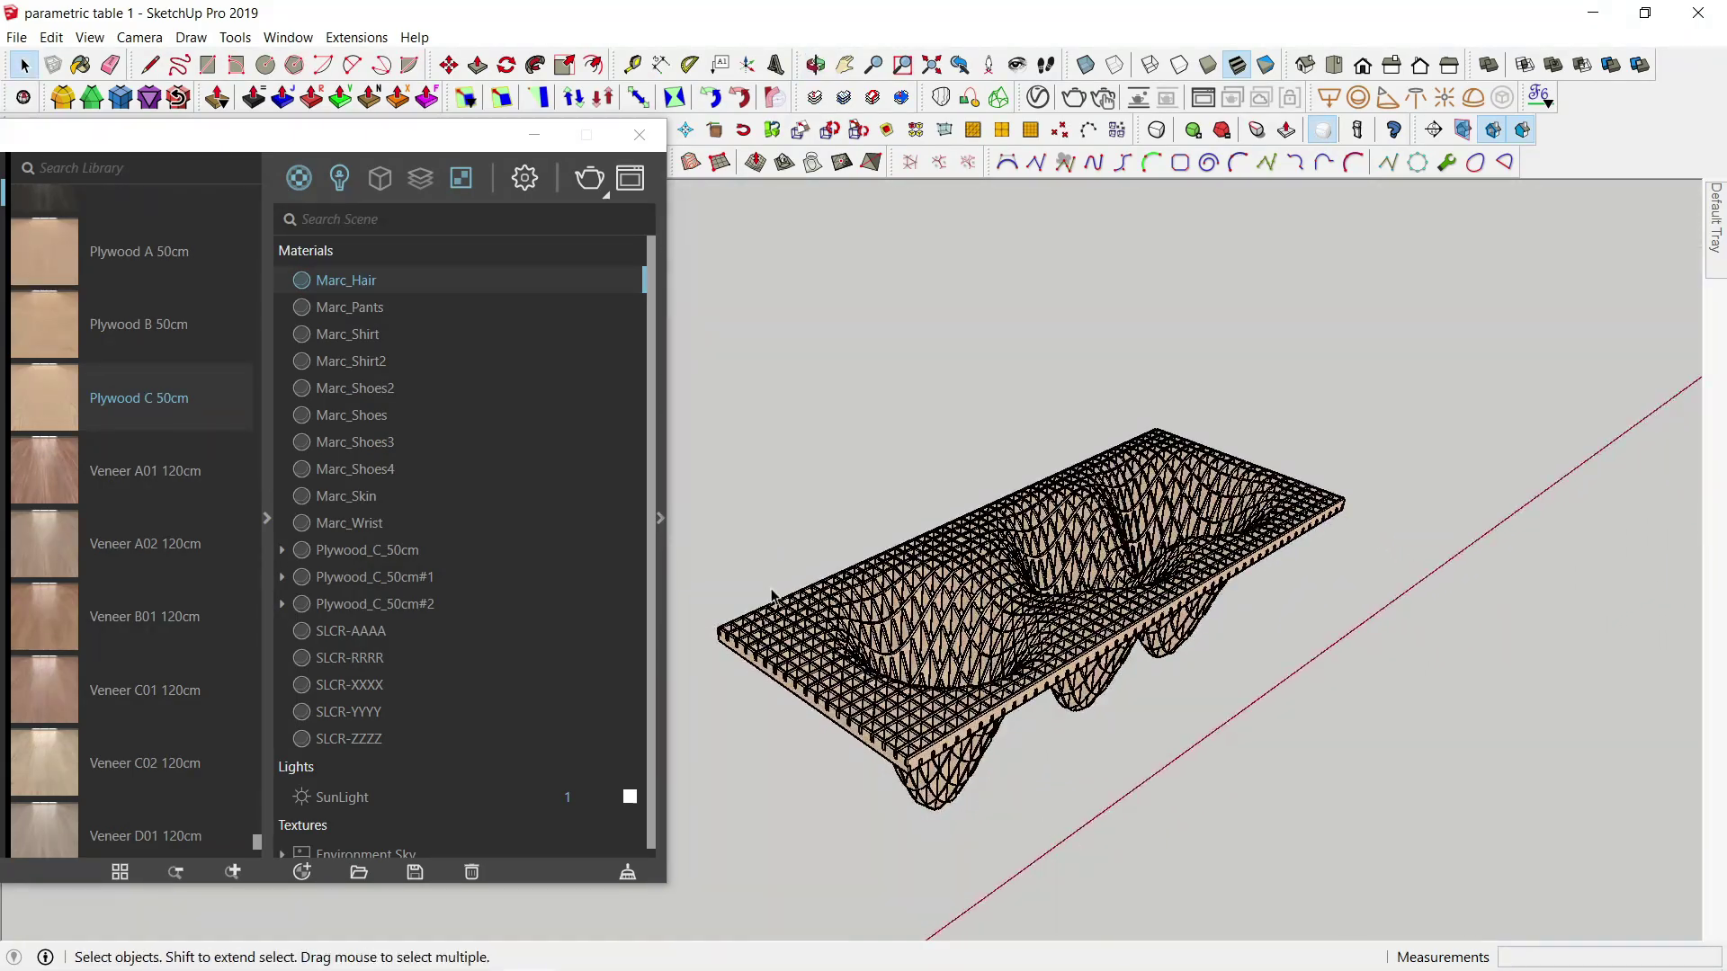
Step: Minimize the asset editor, sample the plywood material from a slice and check its texture size settings
{"action": "left_click", "coordinate": [534, 135]}
{"action": "scroll", "coordinate": [801, 630], "scroll_direction": "up", "scroll_amount": 6}
{"action": "middle_click_drag", "start_coordinate": [729, 684], "coordinate": [719, 387], "text": "shift"}
{"action": "scroll", "coordinate": [738, 665], "scroll_direction": "up", "scroll_amount": 4}
{"action": "scroll", "coordinate": [845, 495], "scroll_direction": "down", "scroll_amount": 4}
{"action": "middle_click_drag", "start_coordinate": [855, 504], "coordinate": [935, 630]}
{"action": "mouse_move", "coordinate": [1716, 250]}
{"action": "left_click", "coordinate": [1670, 278]}
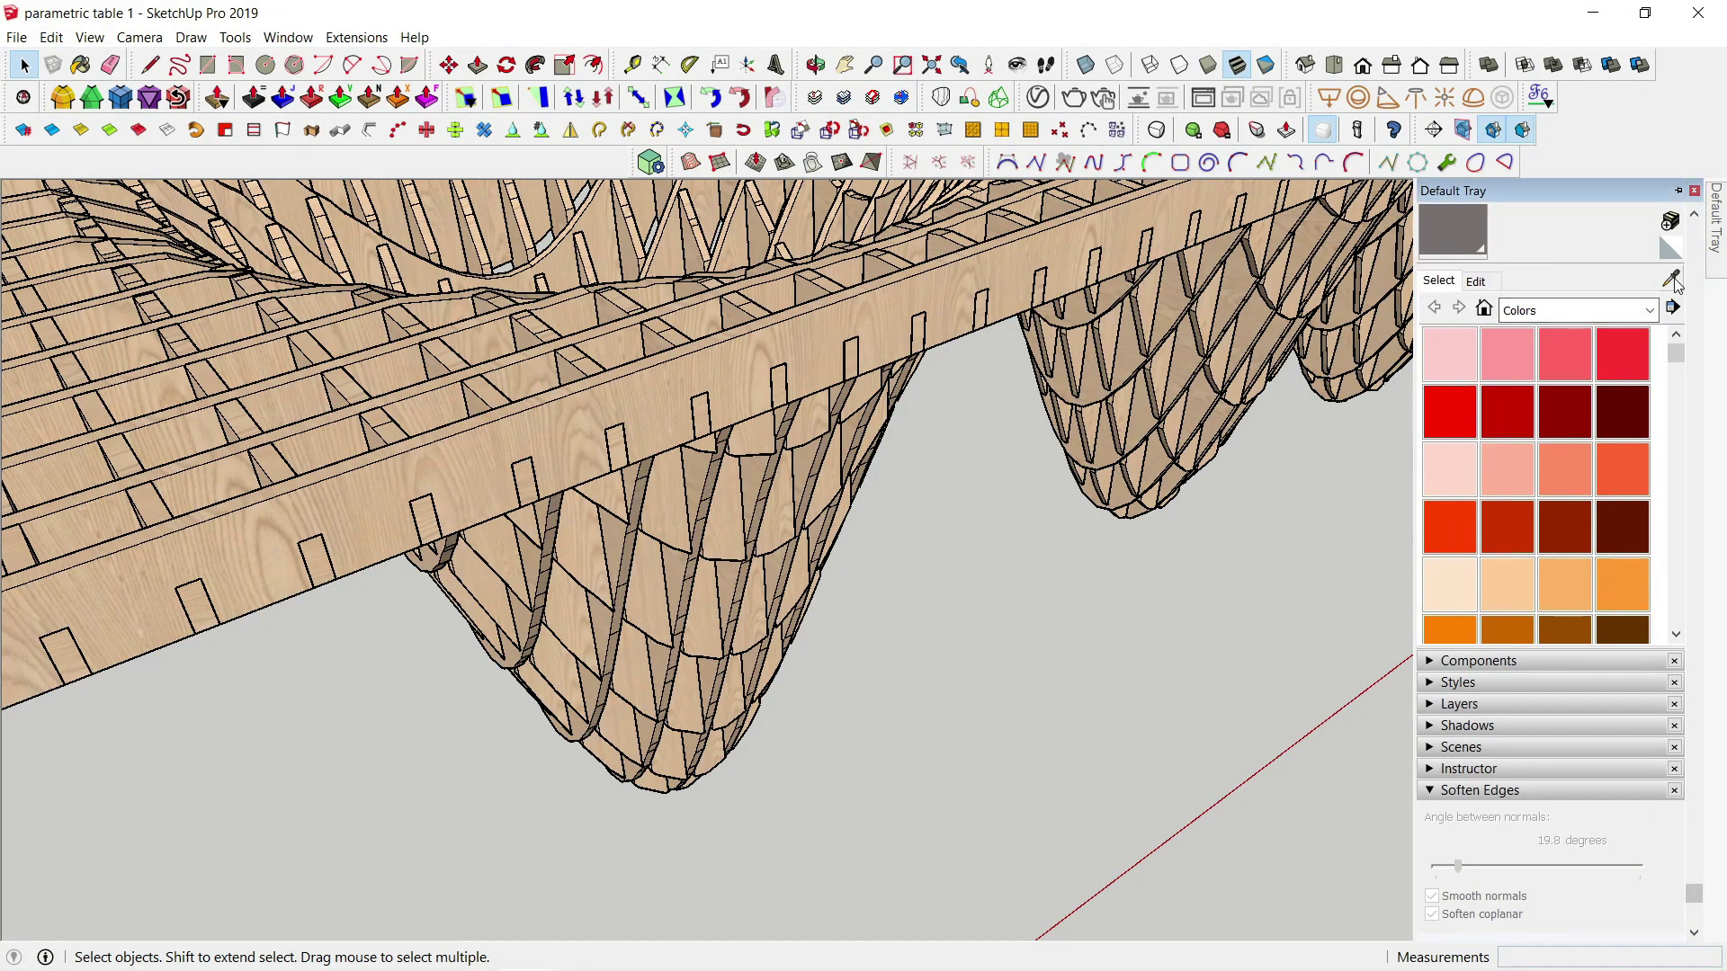
{"action": "left_click", "coordinate": [1349, 269]}
{"action": "left_click", "coordinate": [1475, 280]}
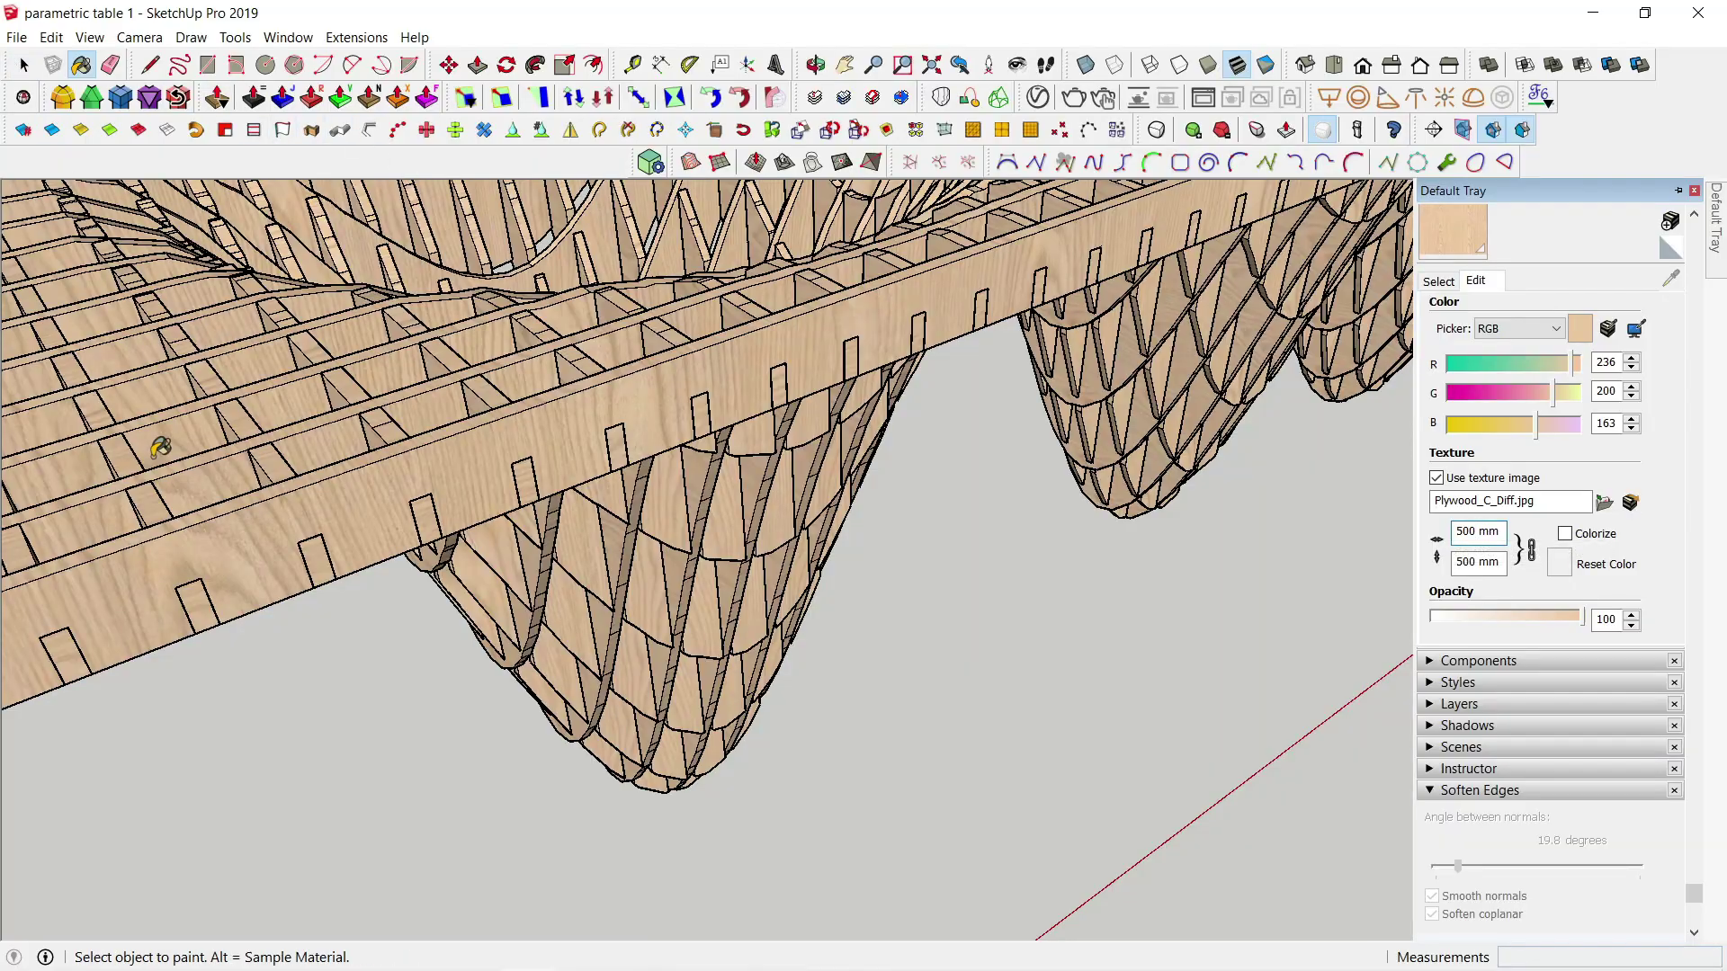
{"action": "left_click", "coordinate": [22, 72]}
Step: Draw a 2400 mm by 900 mm rectangle across the table's upper face, from corner to opposite corner
{"action": "scroll", "coordinate": [576, 589], "scroll_direction": "down", "scroll_amount": 3}
{"action": "middle_click_drag", "start_coordinate": [887, 621], "coordinate": [899, 683]}
{"action": "scroll", "coordinate": [629, 629], "scroll_direction": "up", "scroll_amount": 3}
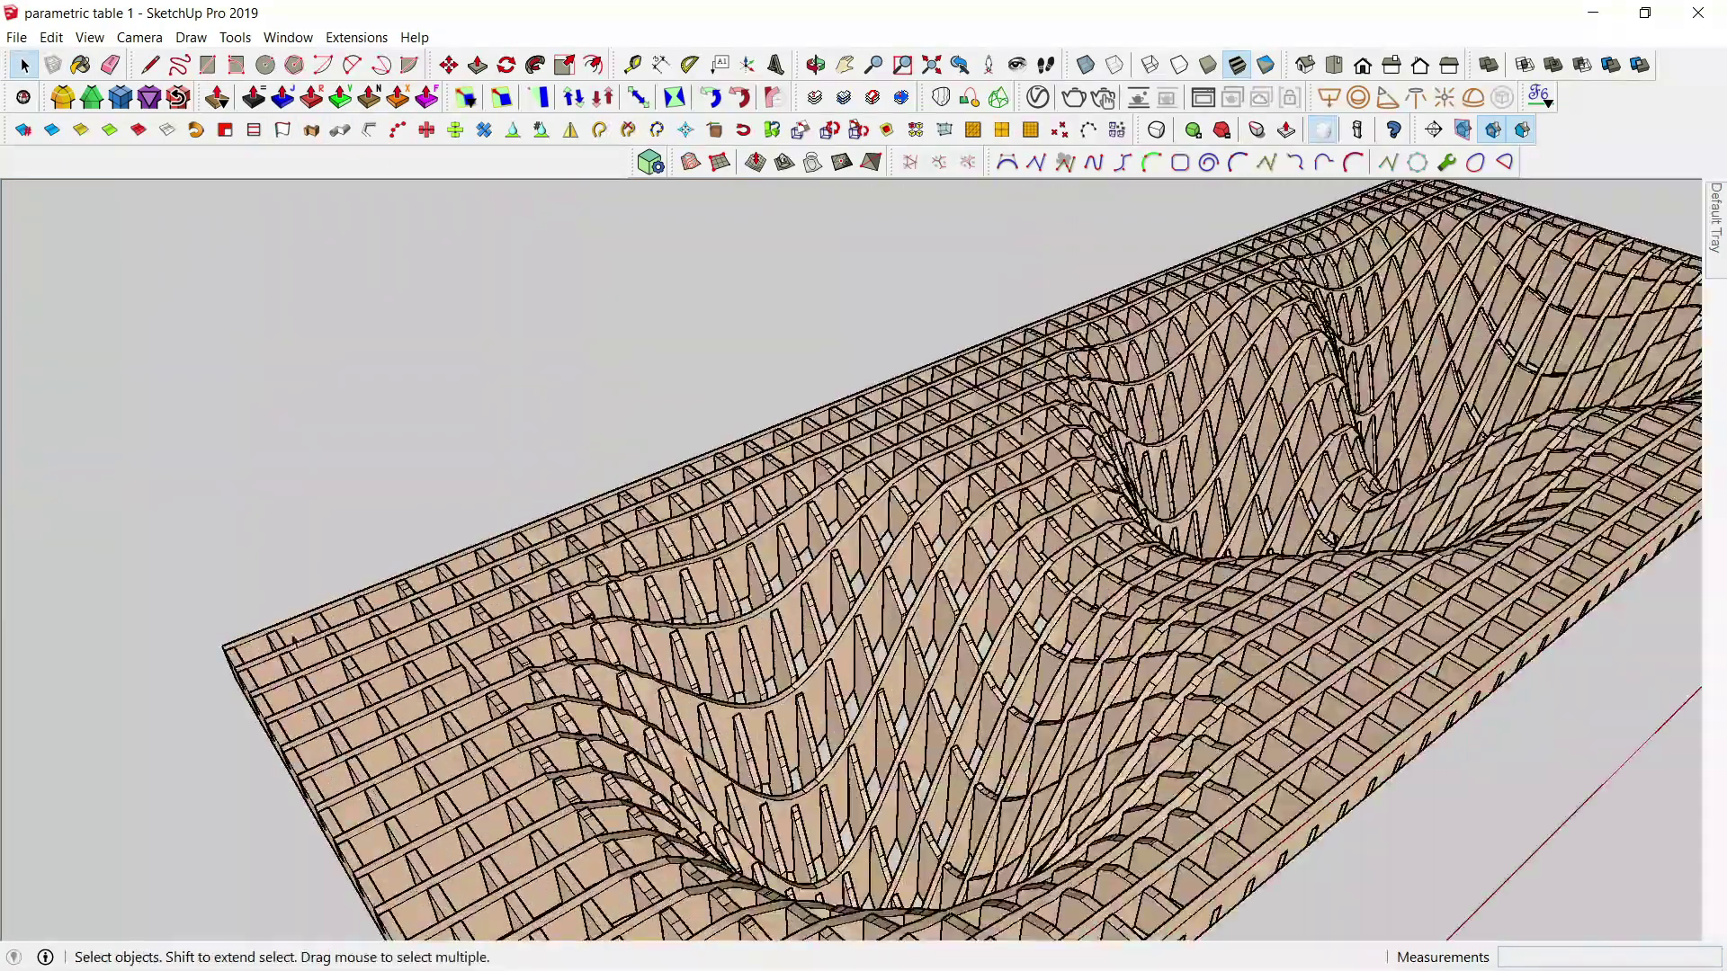
{"action": "middle_click_drag", "start_coordinate": [396, 684], "coordinate": [374, 553]}
{"action": "scroll", "coordinate": [374, 553], "scroll_direction": "up", "scroll_amount": 4}
{"action": "left_click", "coordinate": [455, 498]}
{"action": "scroll", "coordinate": [759, 505], "scroll_direction": "down", "scroll_amount": 10}
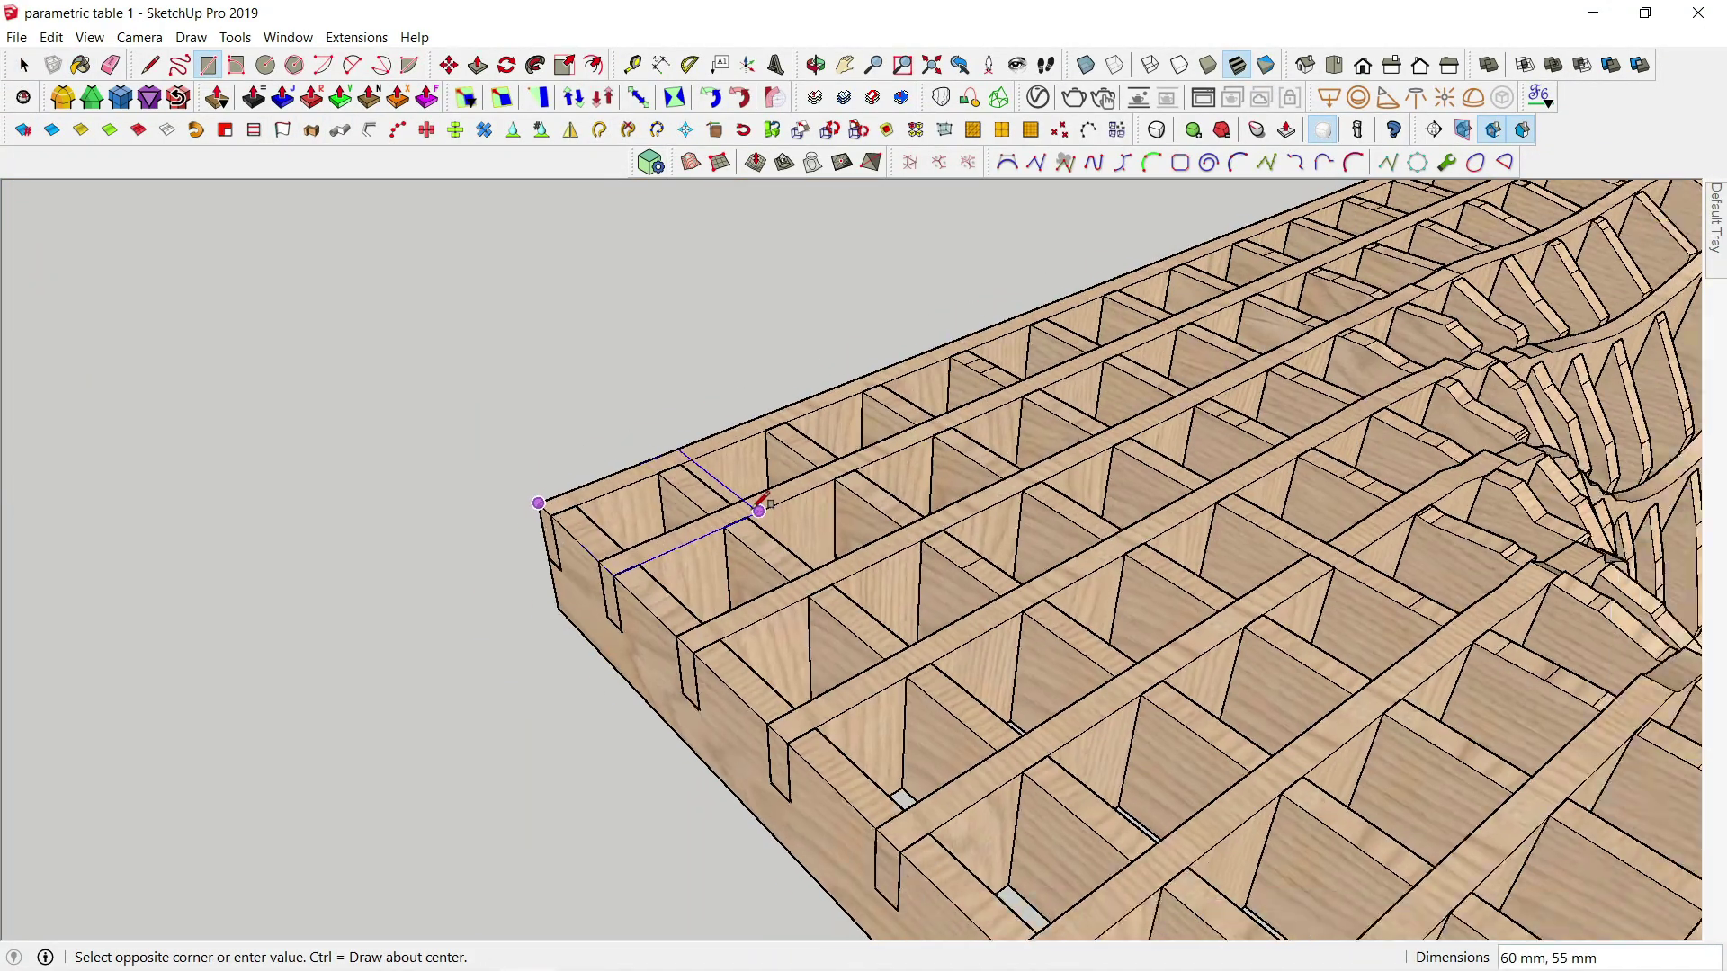
{"action": "middle_click_drag", "start_coordinate": [970, 603], "coordinate": [801, 544]}
{"action": "scroll", "coordinate": [1345, 409], "scroll_direction": "up", "scroll_amount": 4}
{"action": "scroll", "coordinate": [1457, 401], "scroll_direction": "up", "scroll_amount": 6}
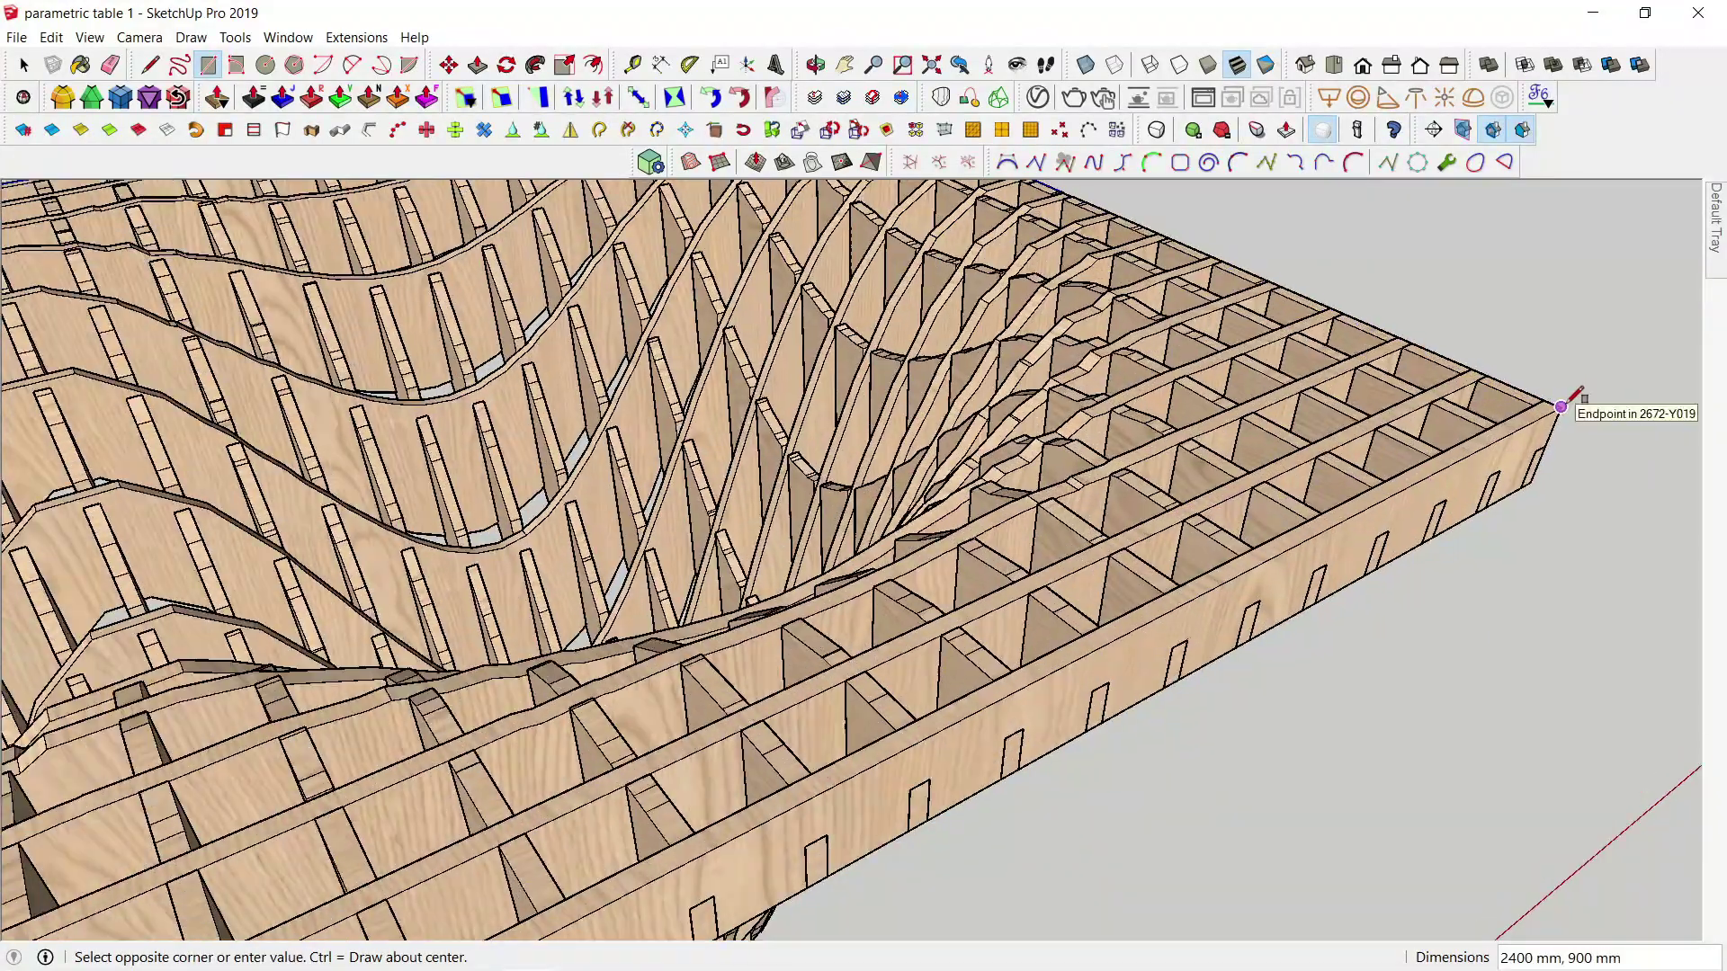
{"action": "left_click", "coordinate": [1527, 425]}
Step: Push/Pull the new rectangle upward into a thin slab covering the table
{"action": "key", "text": "p"}
{"action": "left_click", "coordinate": [1373, 463]}
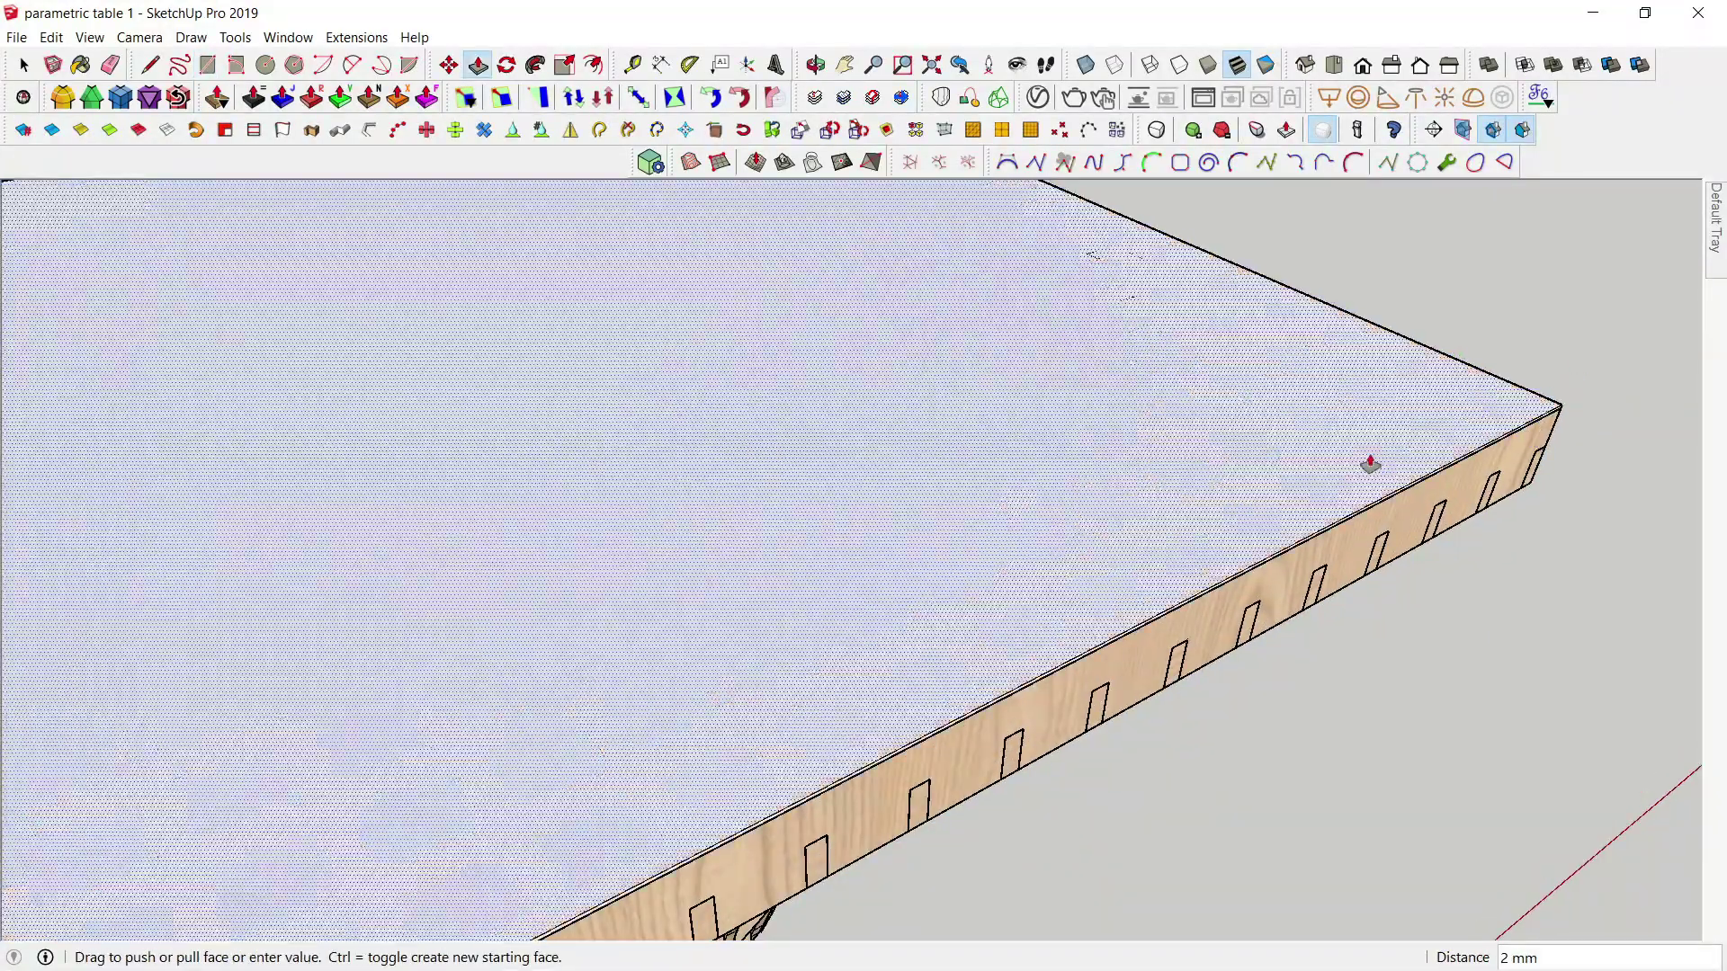
{"action": "key", "text": "Return"}
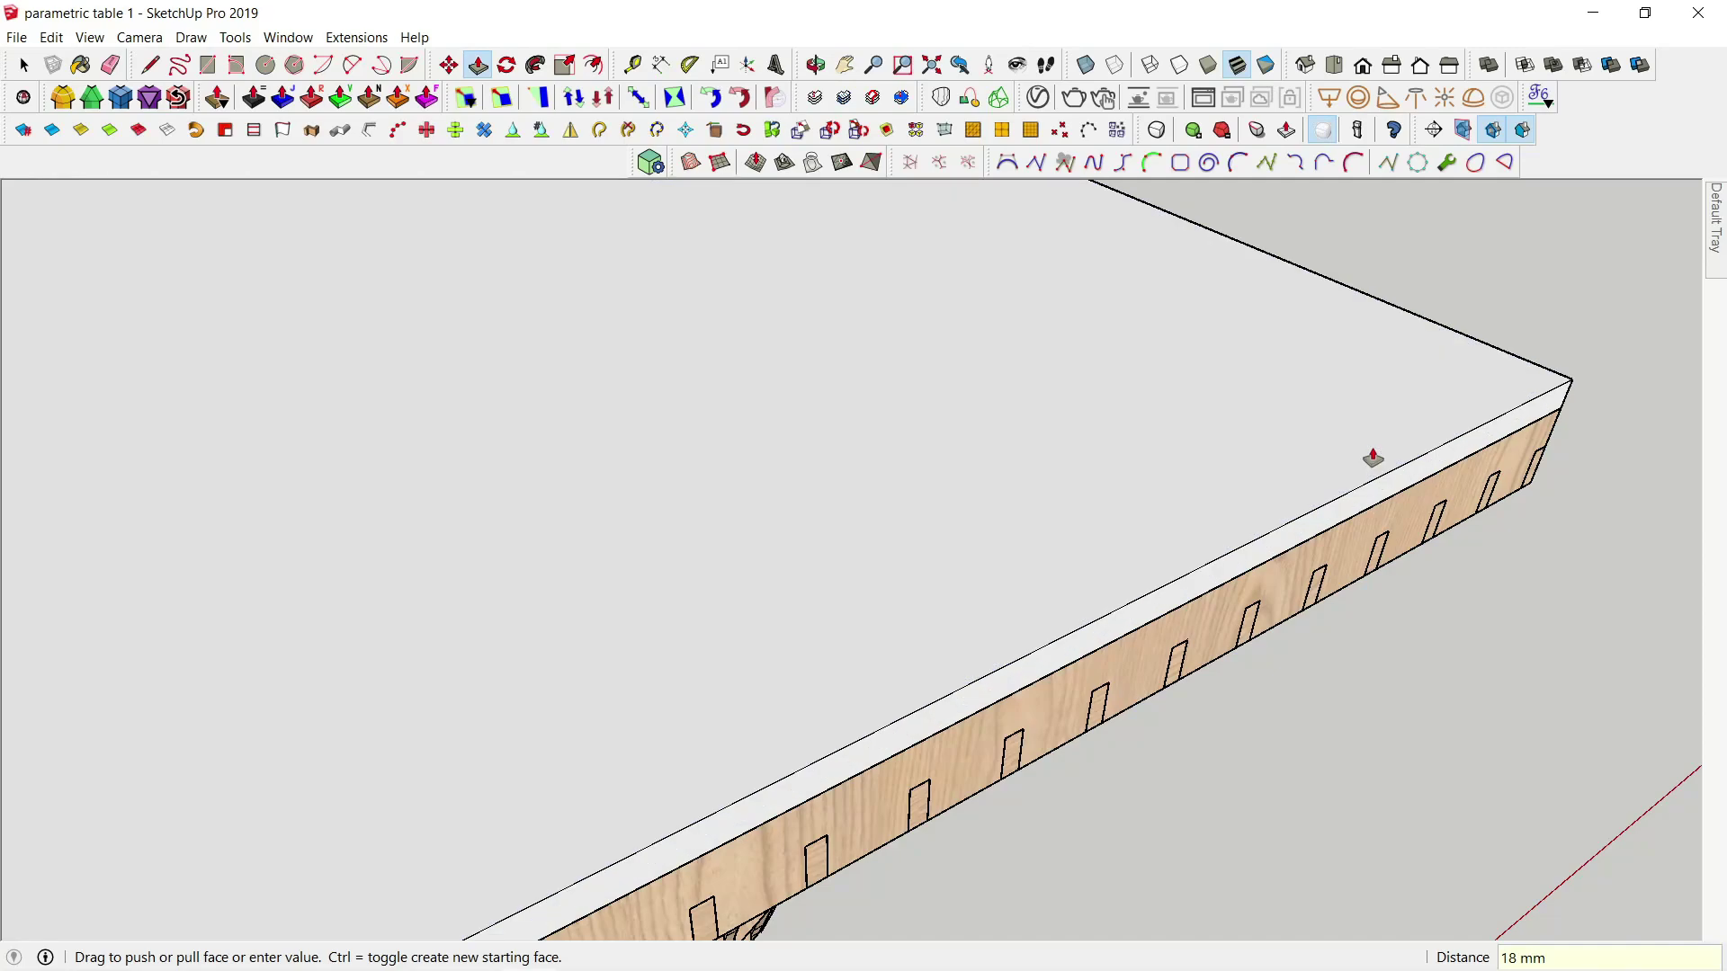
{"action": "scroll", "coordinate": [1341, 551], "scroll_direction": "down", "scroll_amount": 3}
{"action": "middle_click_drag", "start_coordinate": [1341, 552], "coordinate": [1263, 508]}
{"action": "left_click", "coordinate": [1160, 467]}
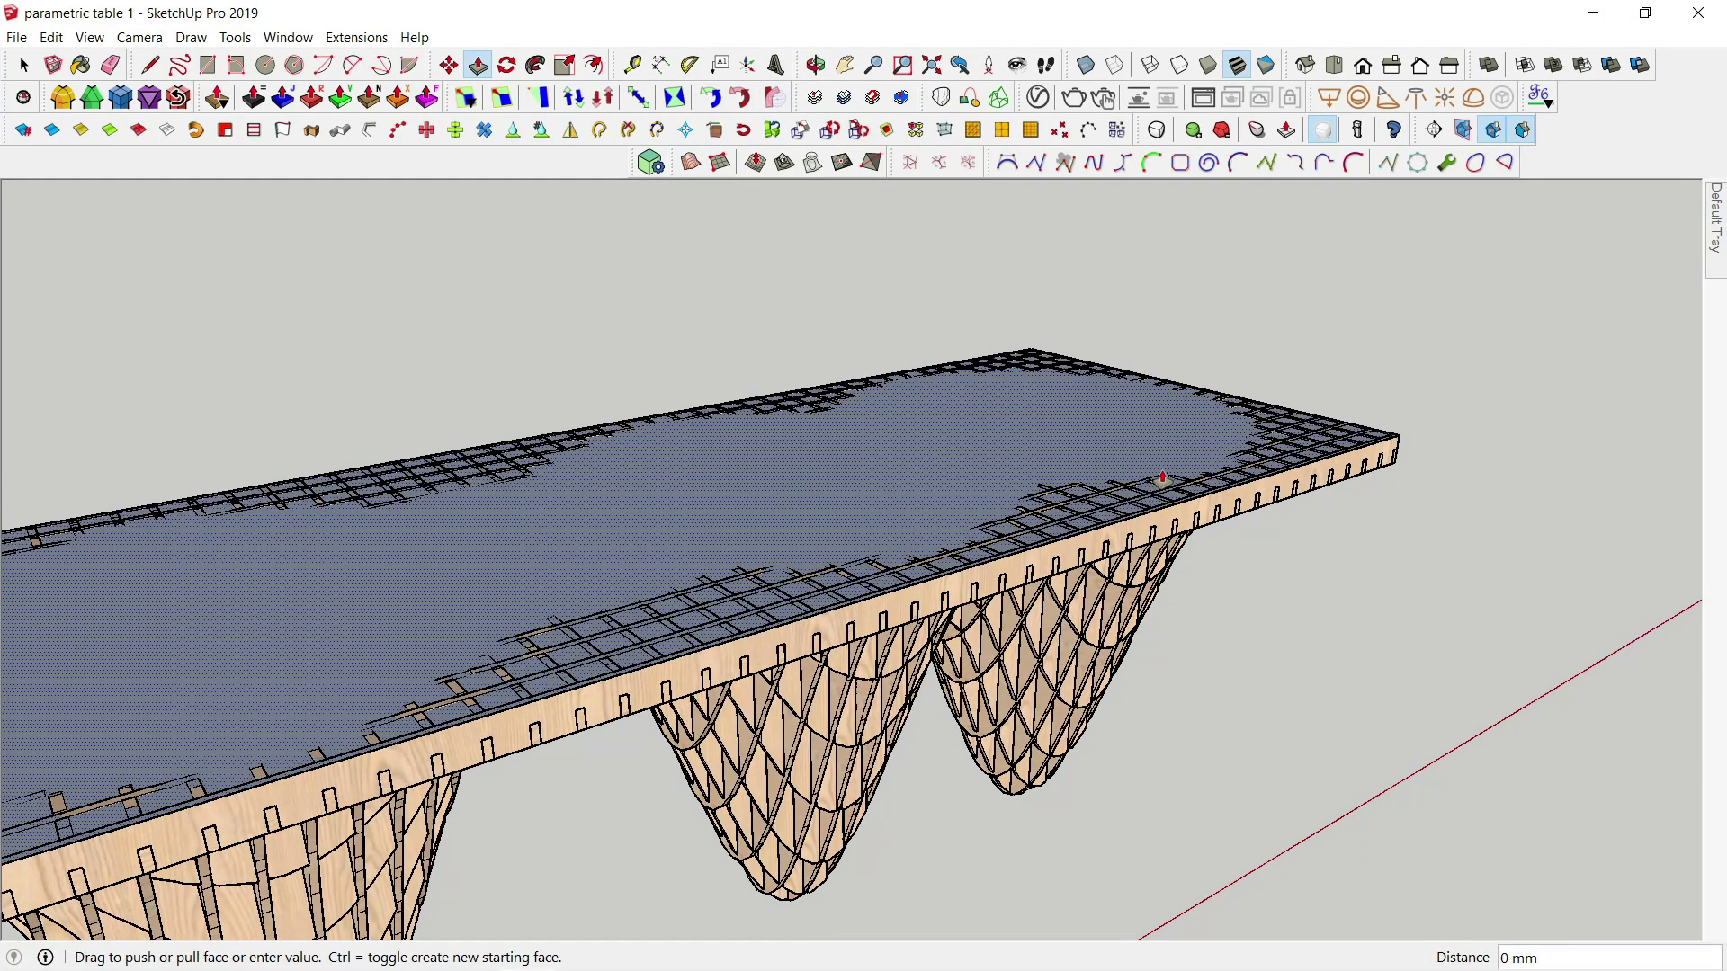
{"action": "scroll", "coordinate": [1160, 470], "scroll_direction": "up", "scroll_amount": 3}
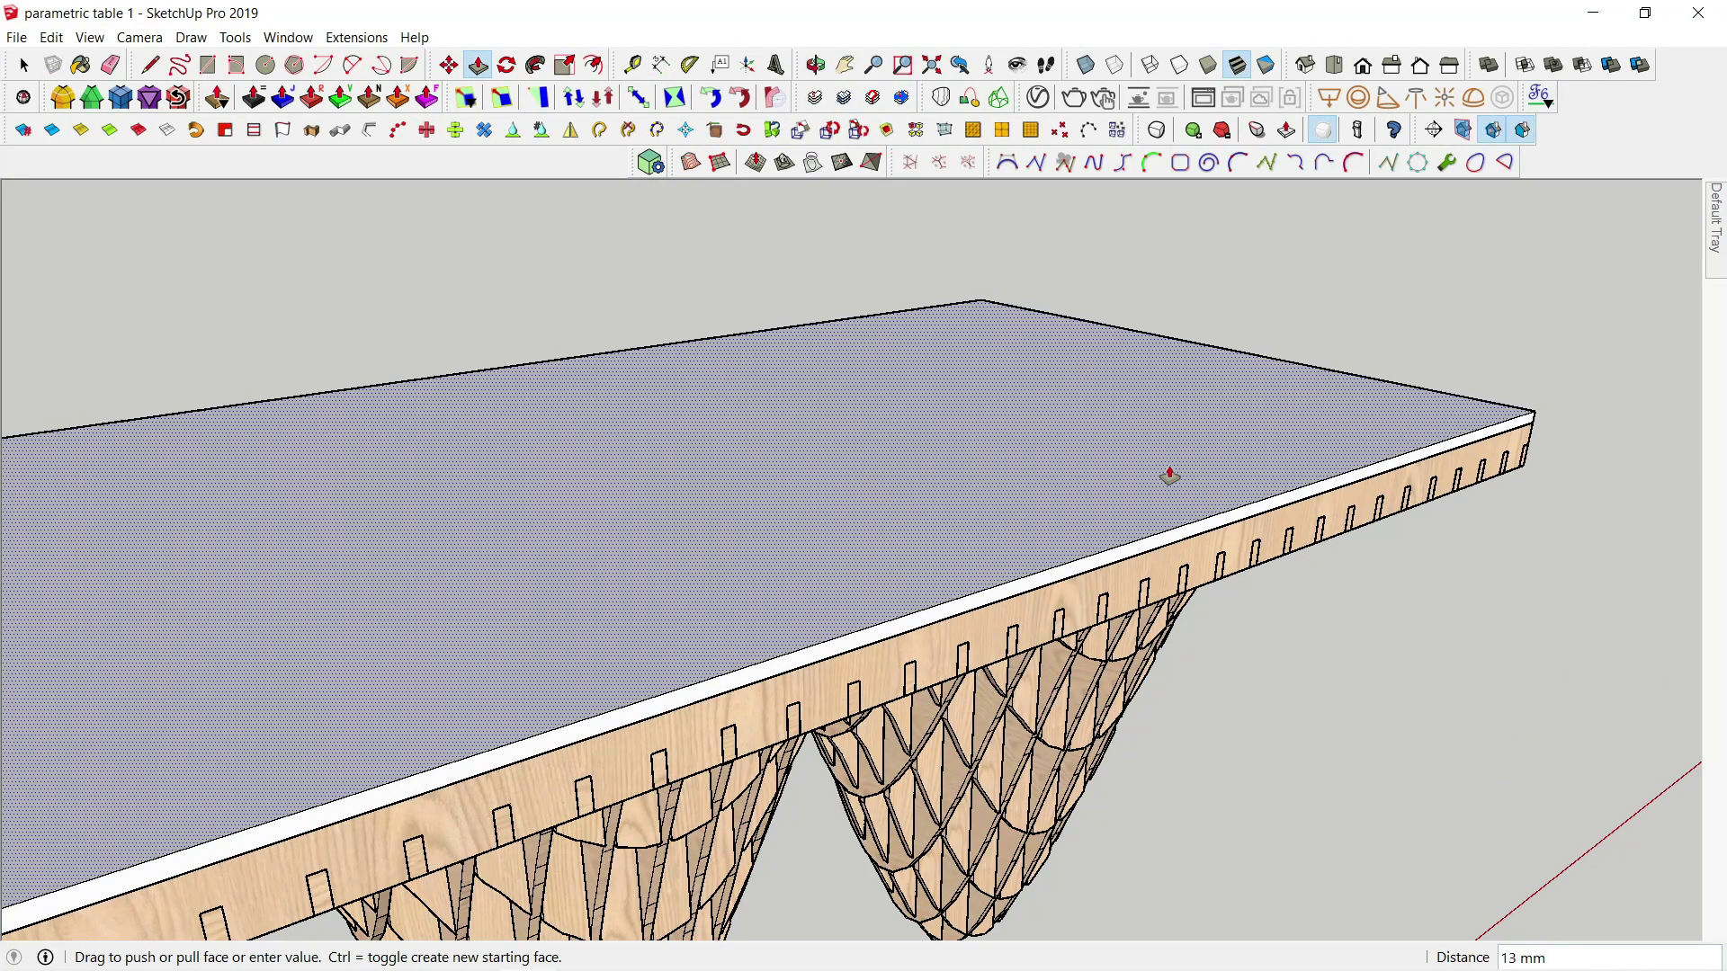
{"action": "key", "text": "Return"}
Step: Select the entire top slab, run a V-Ray preview render of the table and close the frame buffer
{"action": "scroll", "coordinate": [967, 634], "scroll_direction": "down", "scroll_amount": 5}
{"action": "key", "text": "space"}
{"action": "middle_click_drag", "start_coordinate": [531, 763], "coordinate": [753, 732], "text": "shift"}
{"action": "left_click", "coordinate": [753, 732]}
{"action": "double_click", "coordinate": [753, 731]}
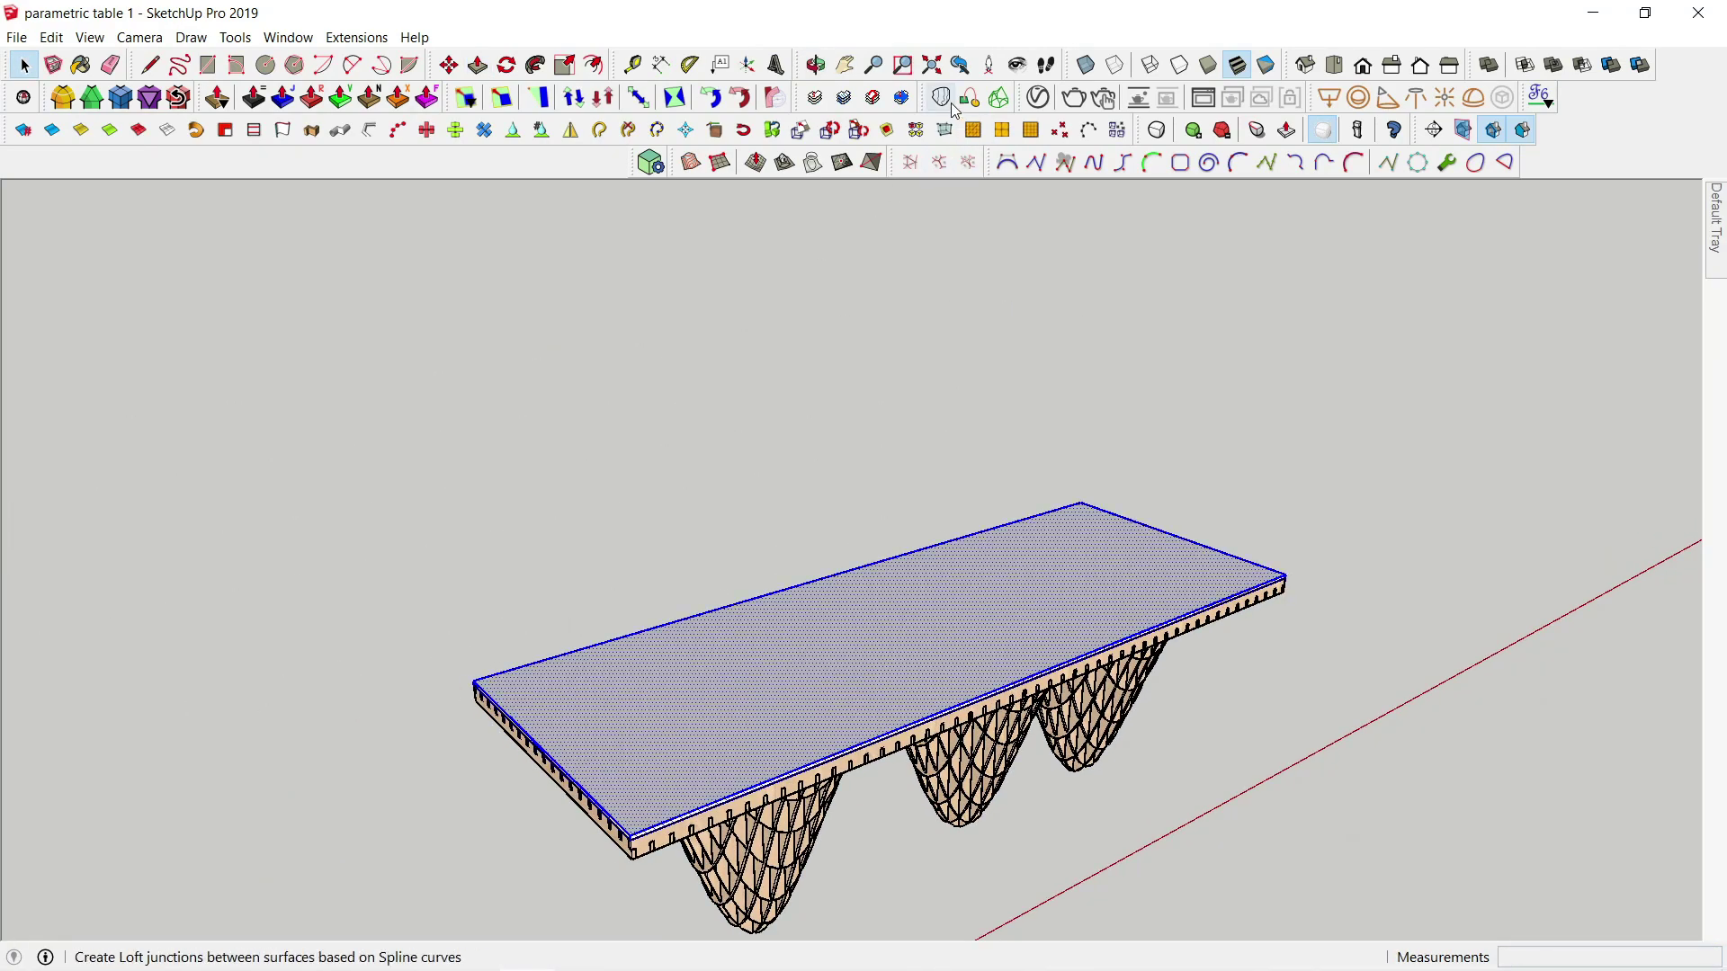
{"action": "left_click", "coordinate": [1077, 103]}
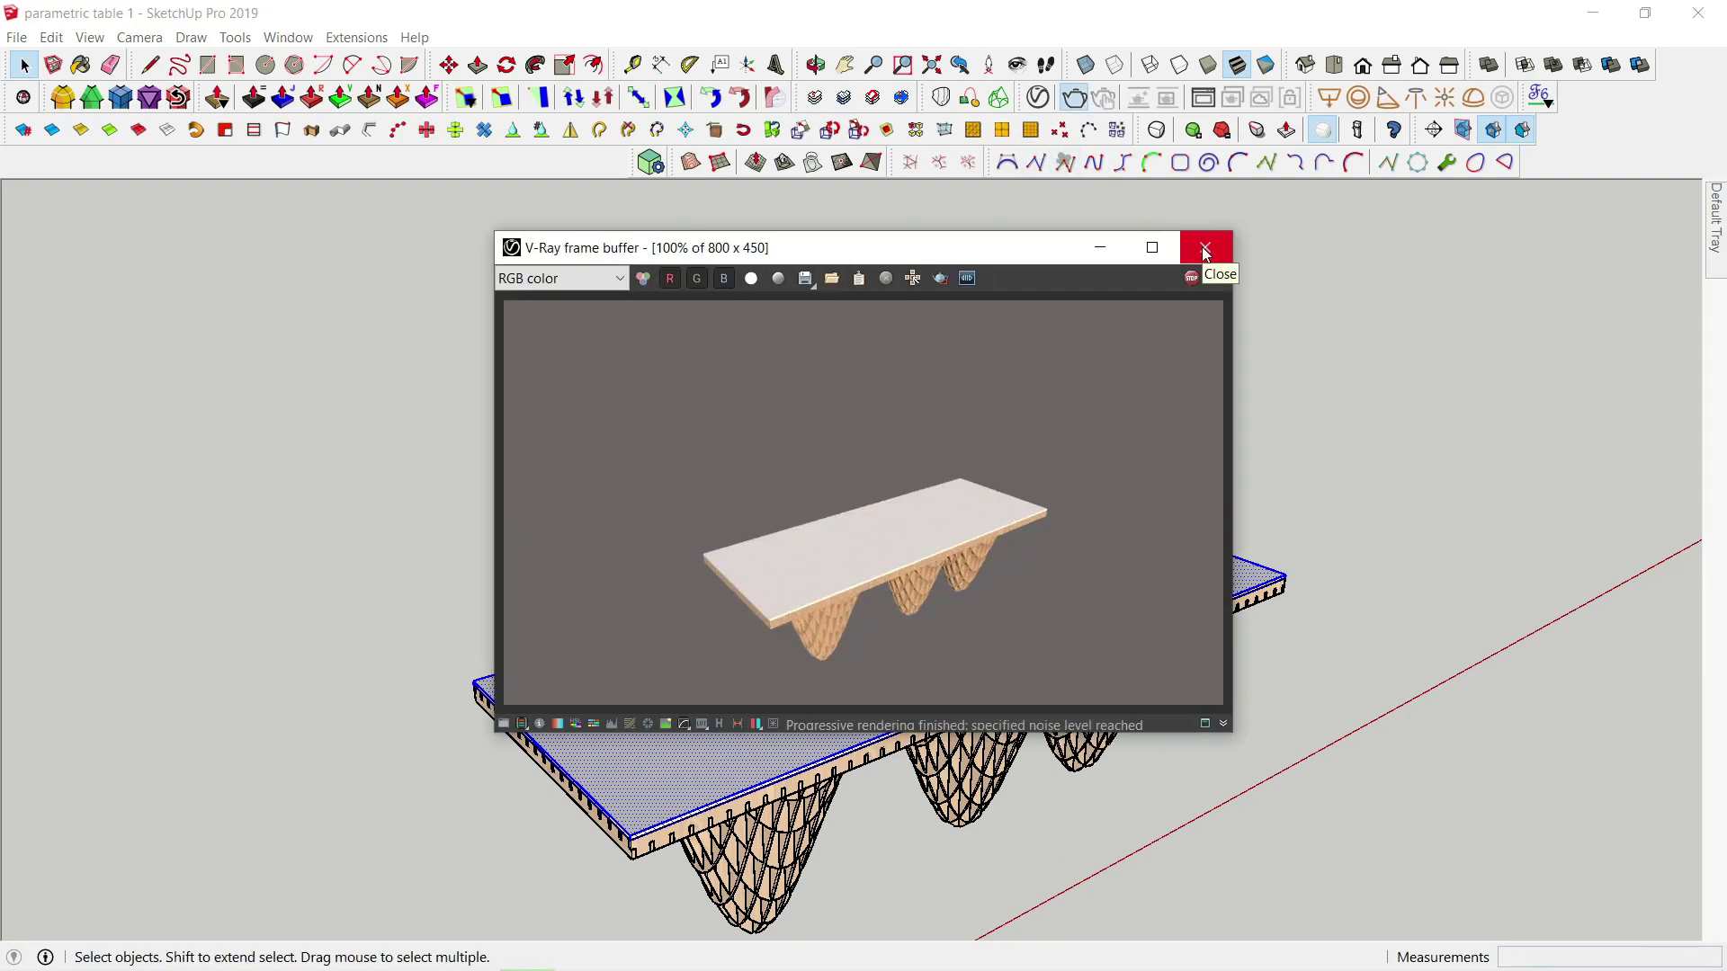
{"action": "left_click", "coordinate": [1206, 255]}
Step: Apply the Glass Crystal material from the V-Ray library to the selected top slab
{"action": "left_click", "coordinate": [1039, 98]}
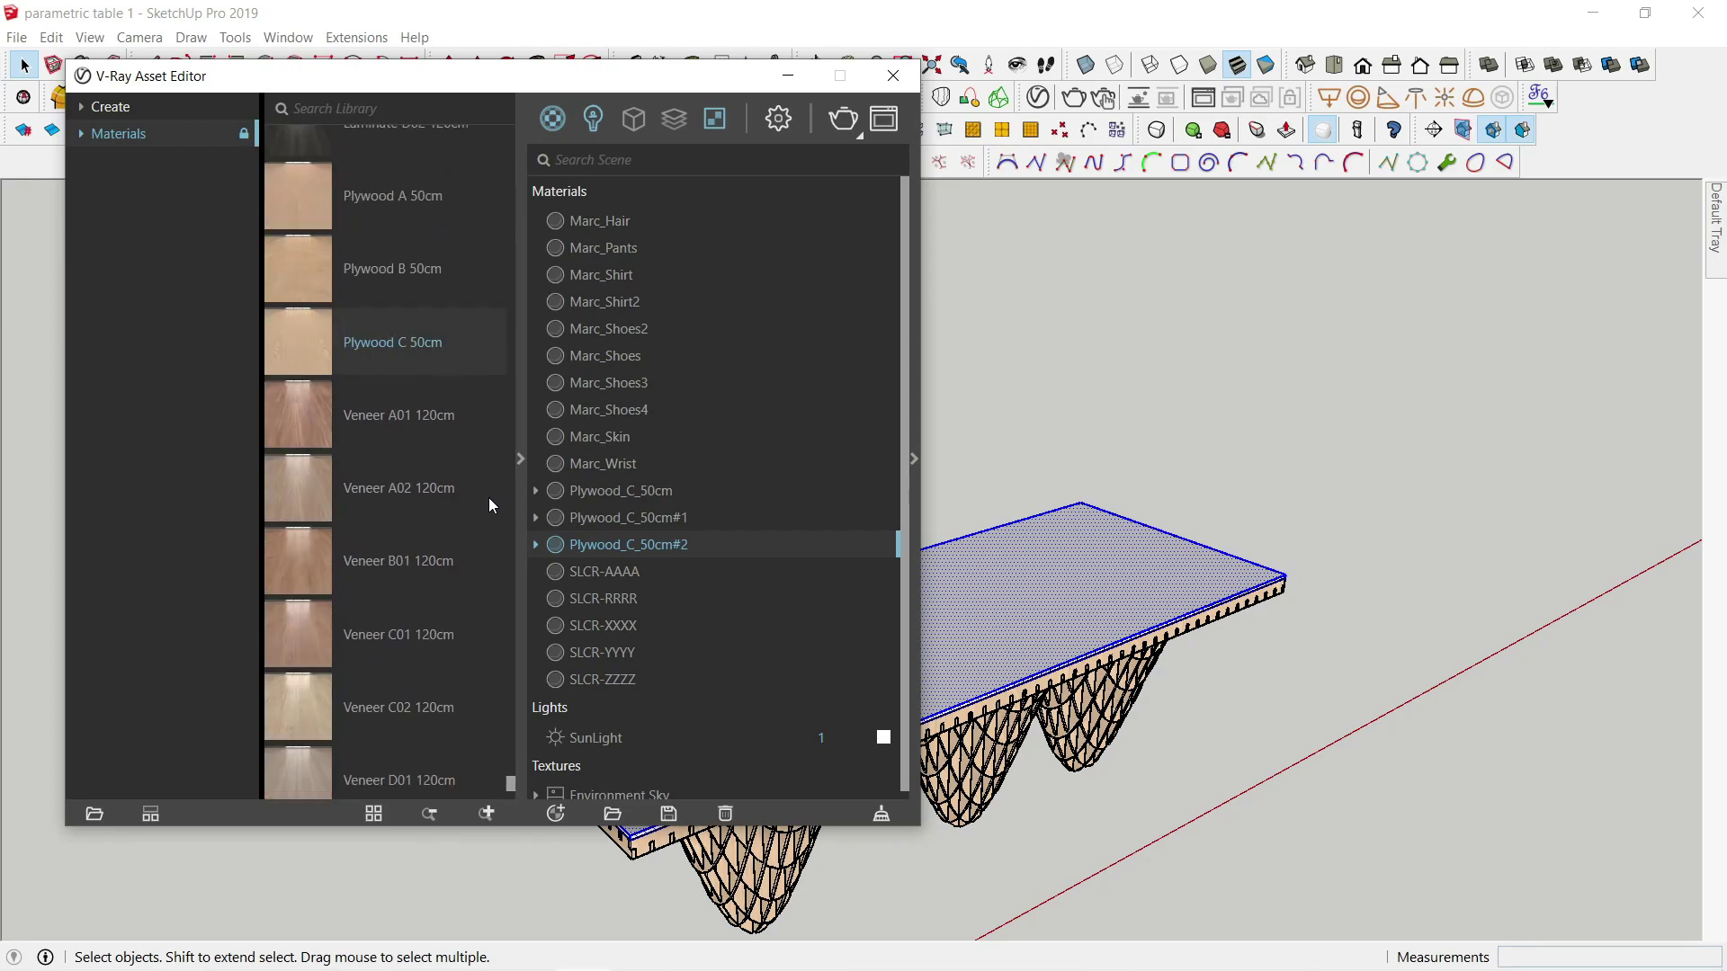
{"action": "left_click_drag", "start_coordinate": [509, 783], "coordinate": [477, 387]}
{"action": "scroll", "coordinate": [430, 432], "scroll_direction": "up", "scroll_amount": 5}
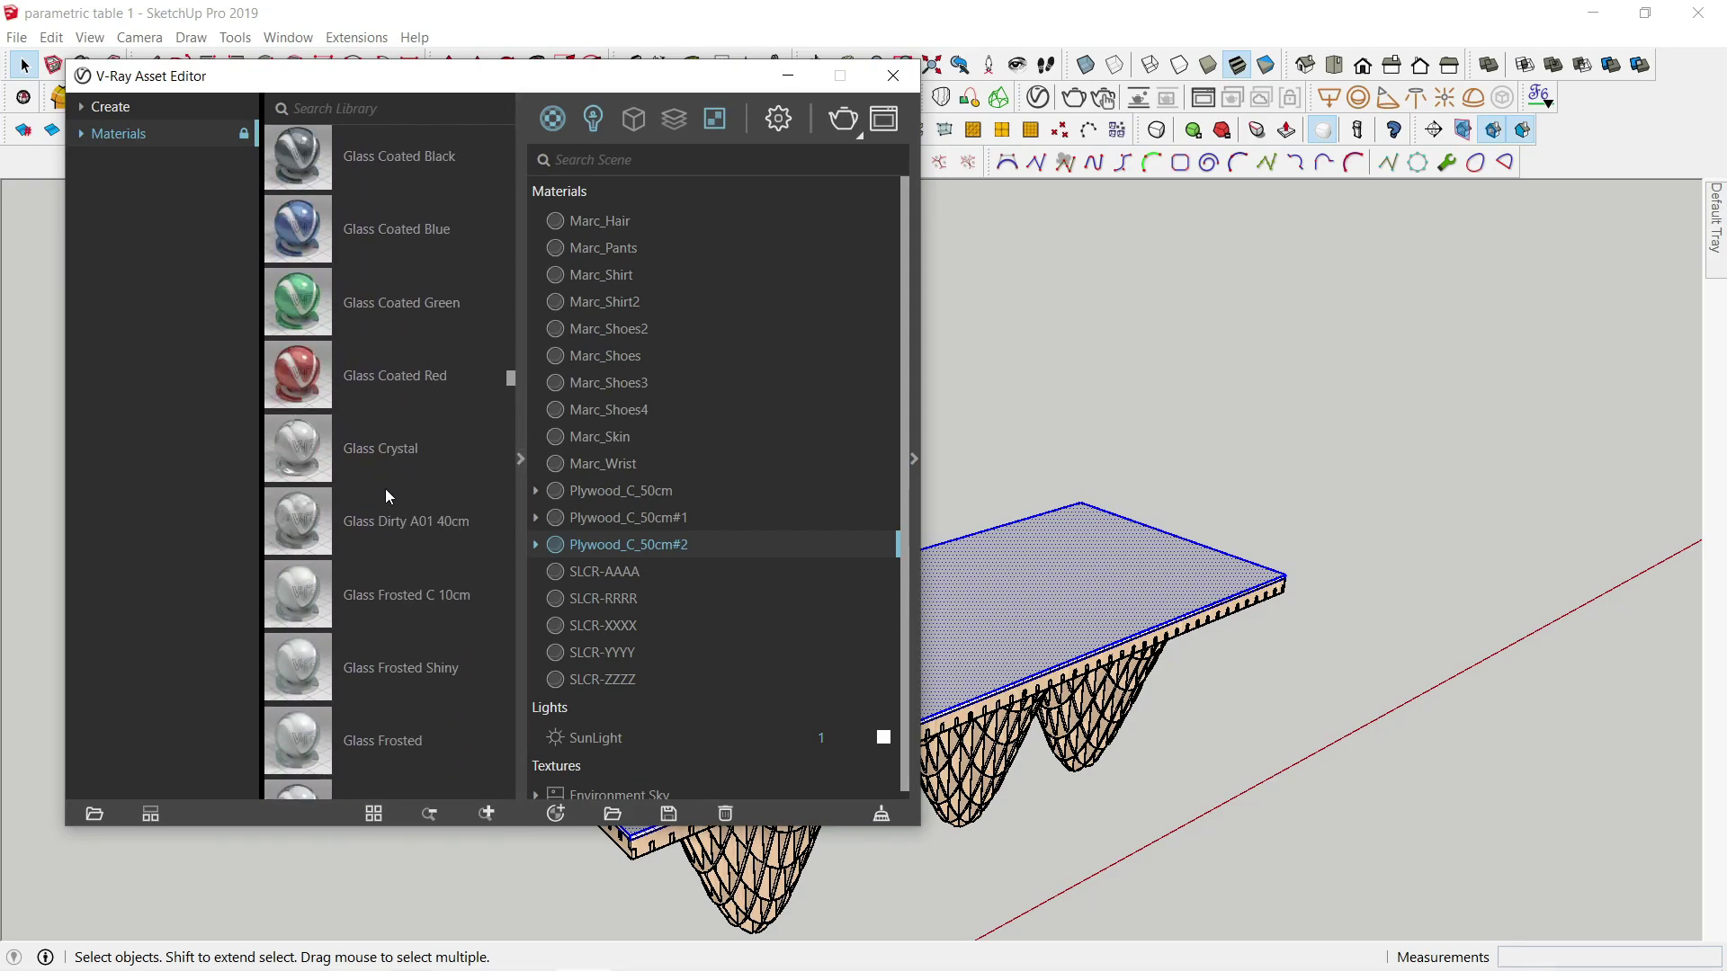
{"action": "left_click", "coordinate": [409, 537]}
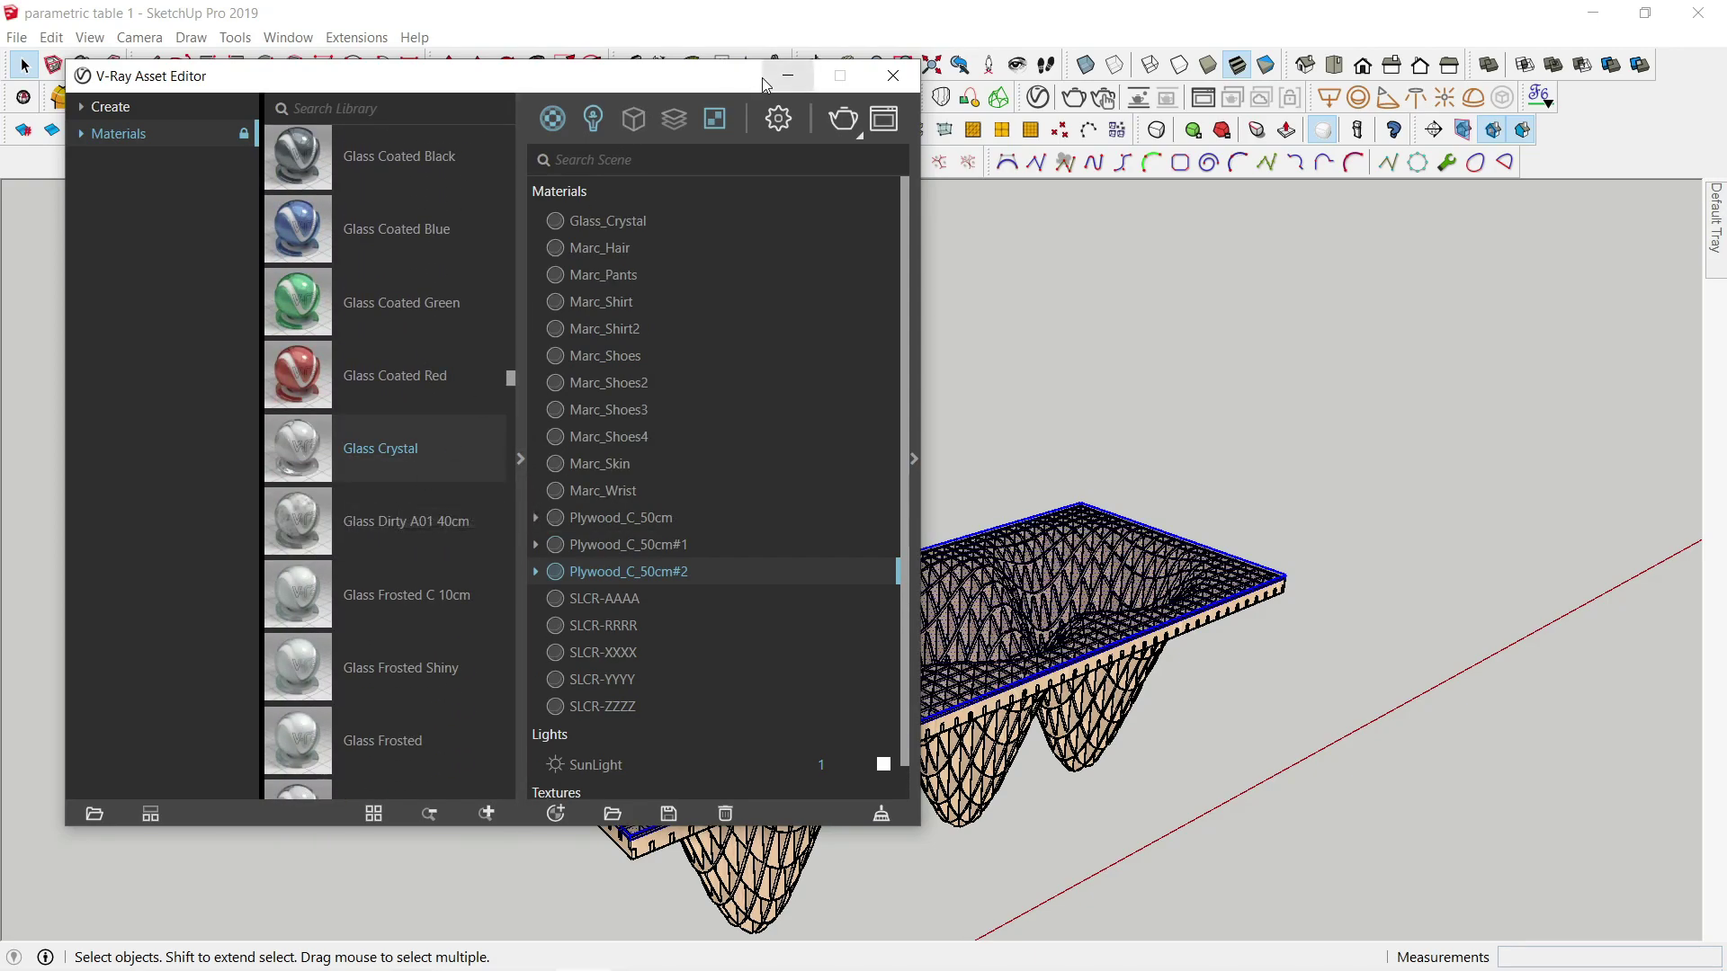
Step: Set the V-Ray render output size to 1920 by 1080 and turn on the safe frame
{"action": "left_click", "coordinate": [779, 120]}
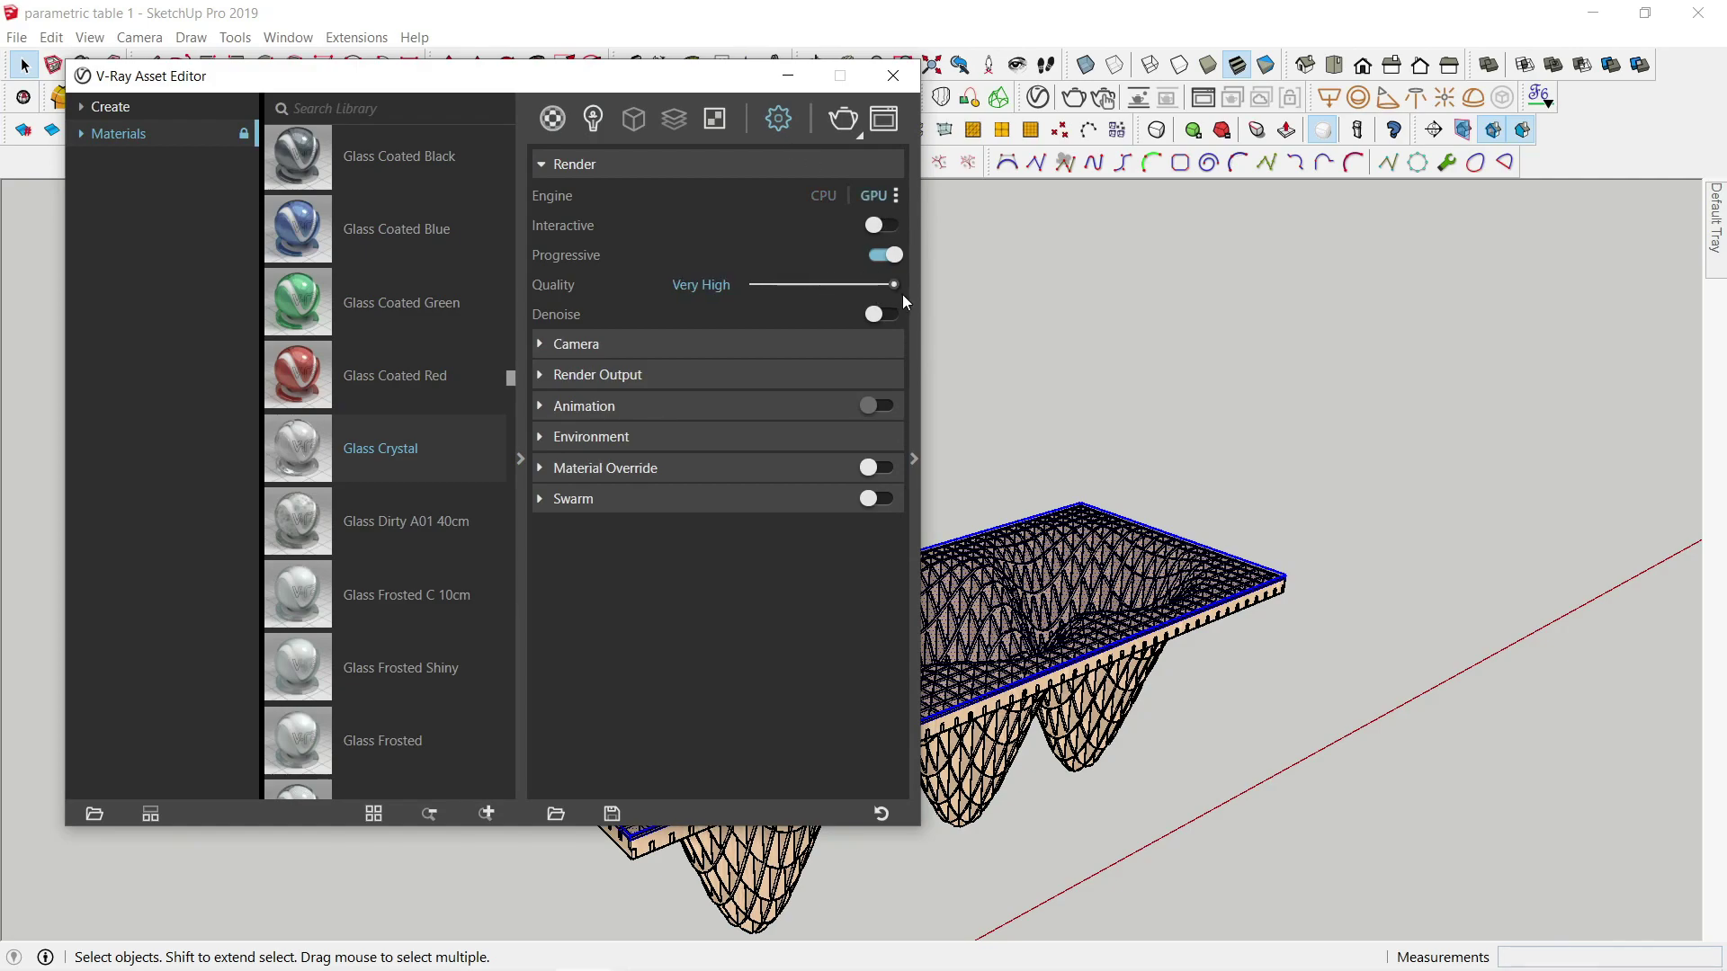
{"action": "left_click", "coordinate": [673, 375]}
{"action": "type", "text": "1080"}
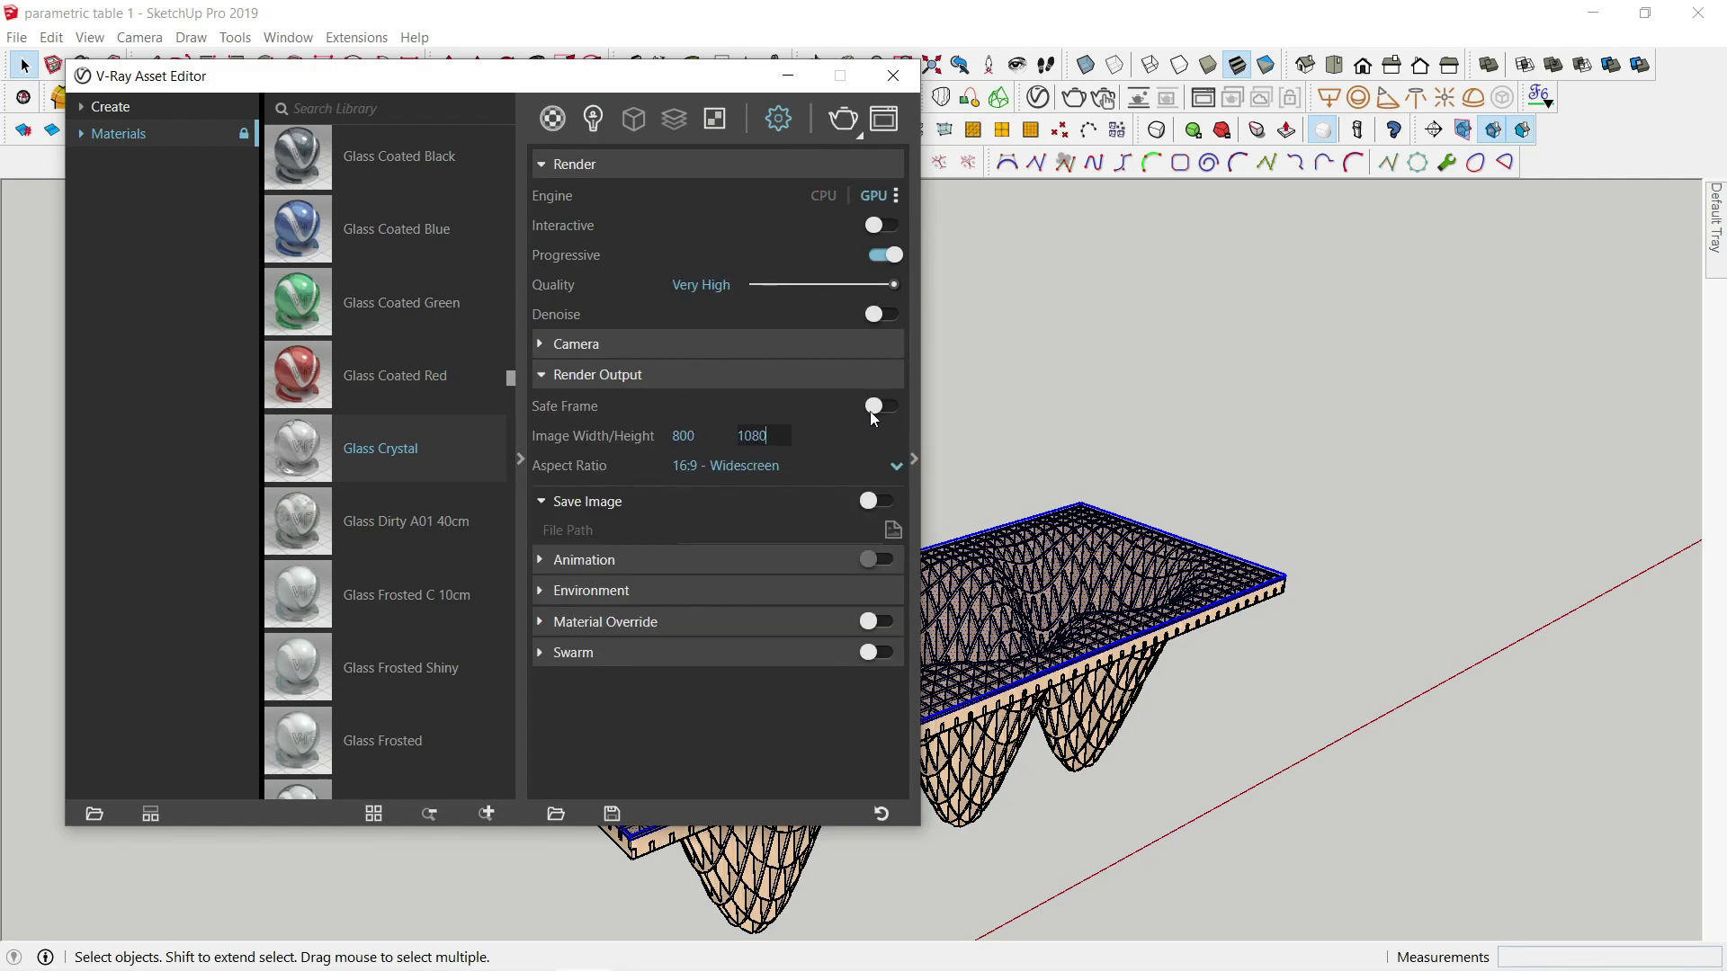
{"action": "left_click", "coordinate": [881, 406]}
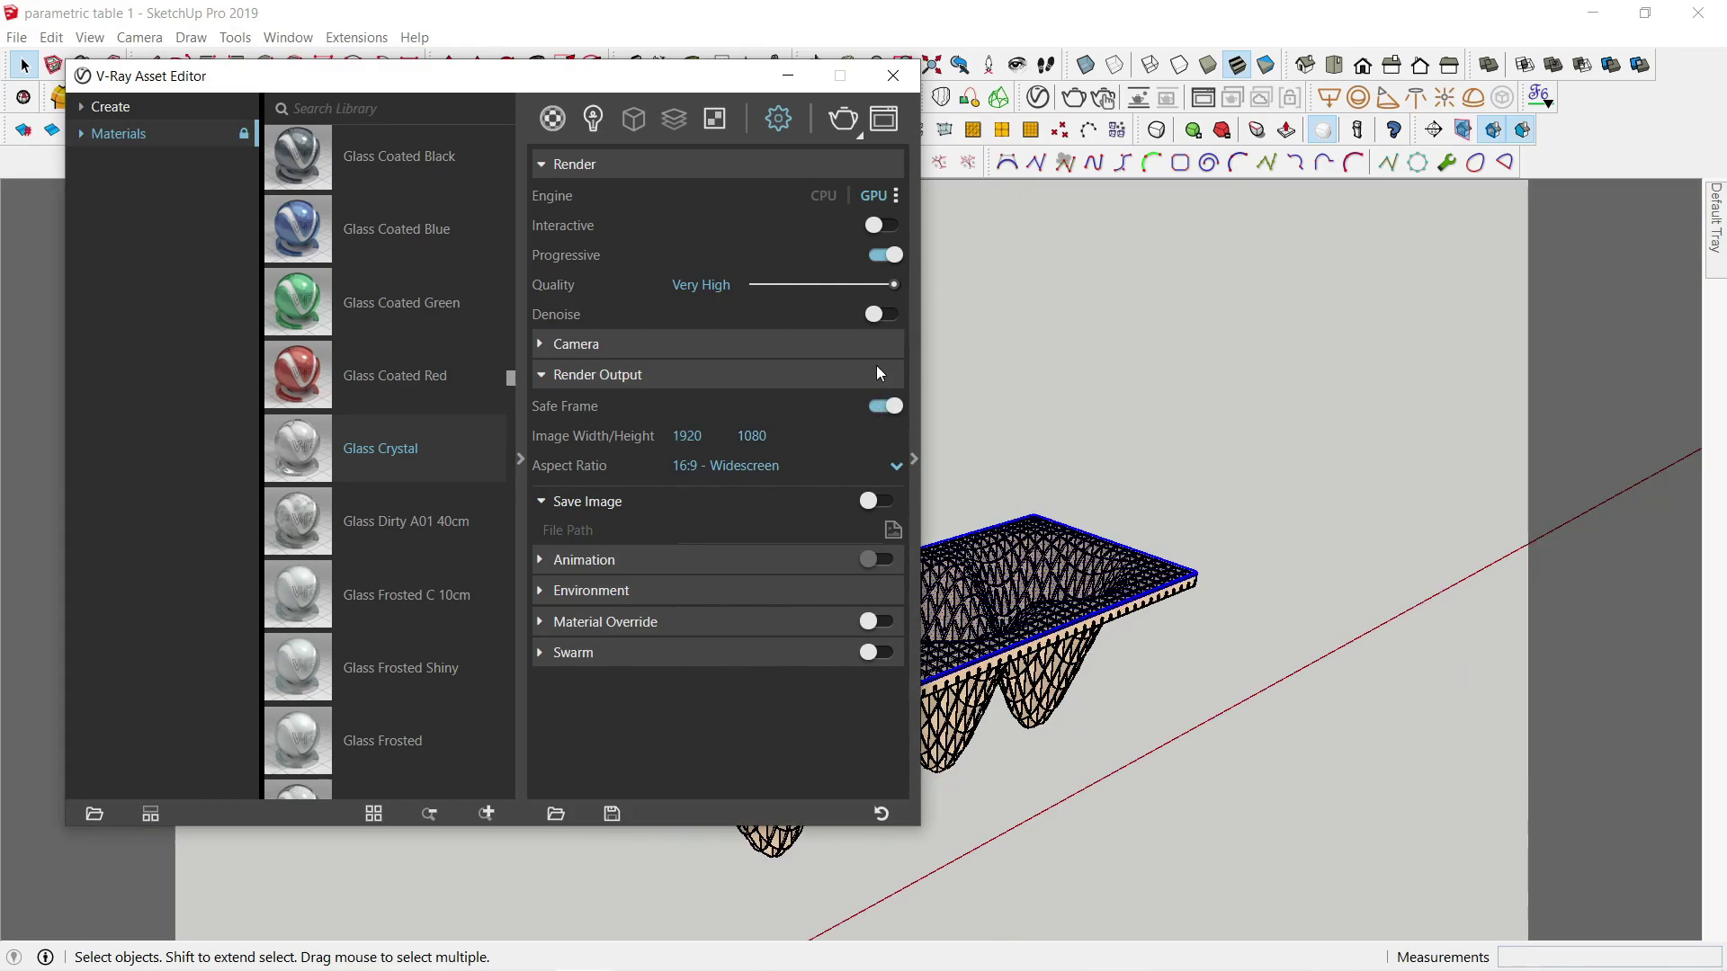
{"action": "left_click", "coordinate": [788, 76]}
{"action": "middle_click_drag", "start_coordinate": [1160, 548], "coordinate": [977, 772]}
{"action": "scroll", "coordinate": [808, 752], "scroll_direction": "up", "scroll_amount": 3}
{"action": "scroll", "coordinate": [693, 640], "scroll_direction": "down", "scroll_amount": 5}
{"action": "scroll", "coordinate": [889, 716], "scroll_direction": "up", "scroll_amount": 5}
{"action": "mouse_move", "coordinate": [839, 683]}
{"action": "middle_mouse_down"}
{"action": "mouse_move", "coordinate": [764, 436]}
{"action": "mouse_move", "coordinate": [1259, 710]}
{"action": "mouse_move", "coordinate": [306, 676]}
{"action": "mouse_move", "coordinate": [712, 774]}
{"action": "mouse_move", "coordinate": [861, 706]}
{"action": "middle_mouse_up"}
{"action": "scroll", "coordinate": [712, 774], "scroll_direction": "down", "scroll_amount": 5}
{"action": "left_click", "coordinate": [435, 476]}
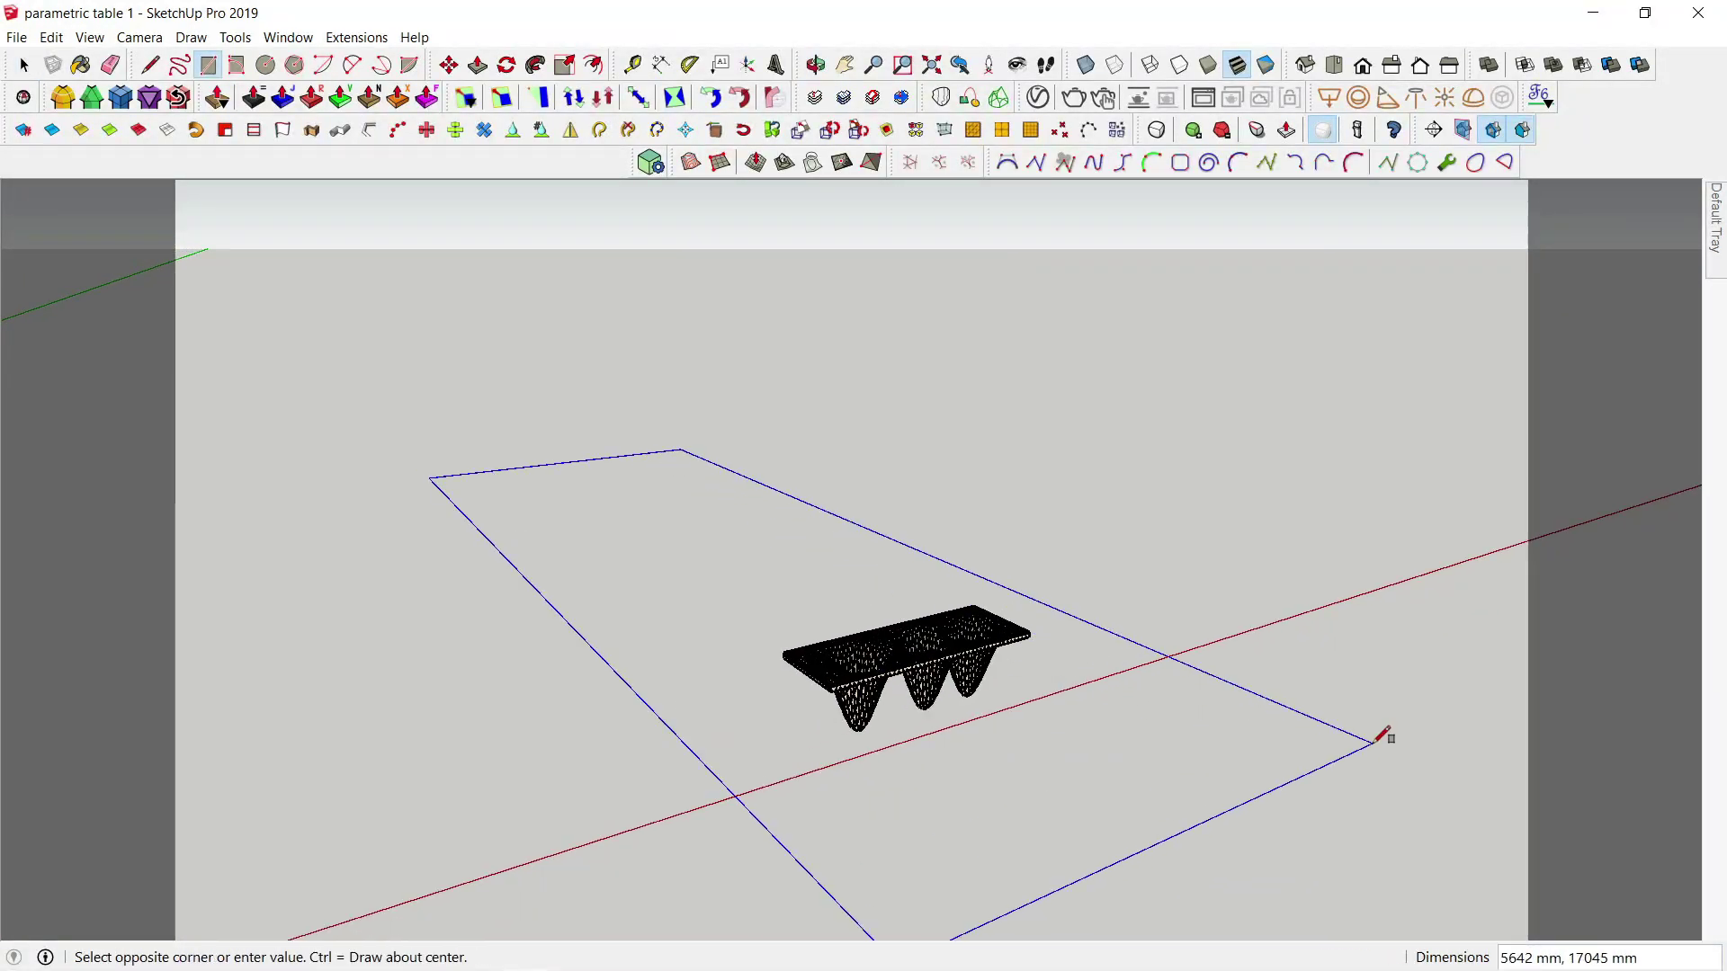
{"action": "key", "text": "space"}
Step: Draw a large rectangle on the ground around the table as a room floor, leaving wide space on every side
{"action": "scroll", "coordinate": [1221, 777], "scroll_direction": "down", "scroll_amount": 2}
{"action": "middle_click_drag", "start_coordinate": [1222, 777], "coordinate": [989, 720], "text": "shift"}
{"action": "key", "text": "r"}
{"action": "left_click", "coordinate": [369, 505]}
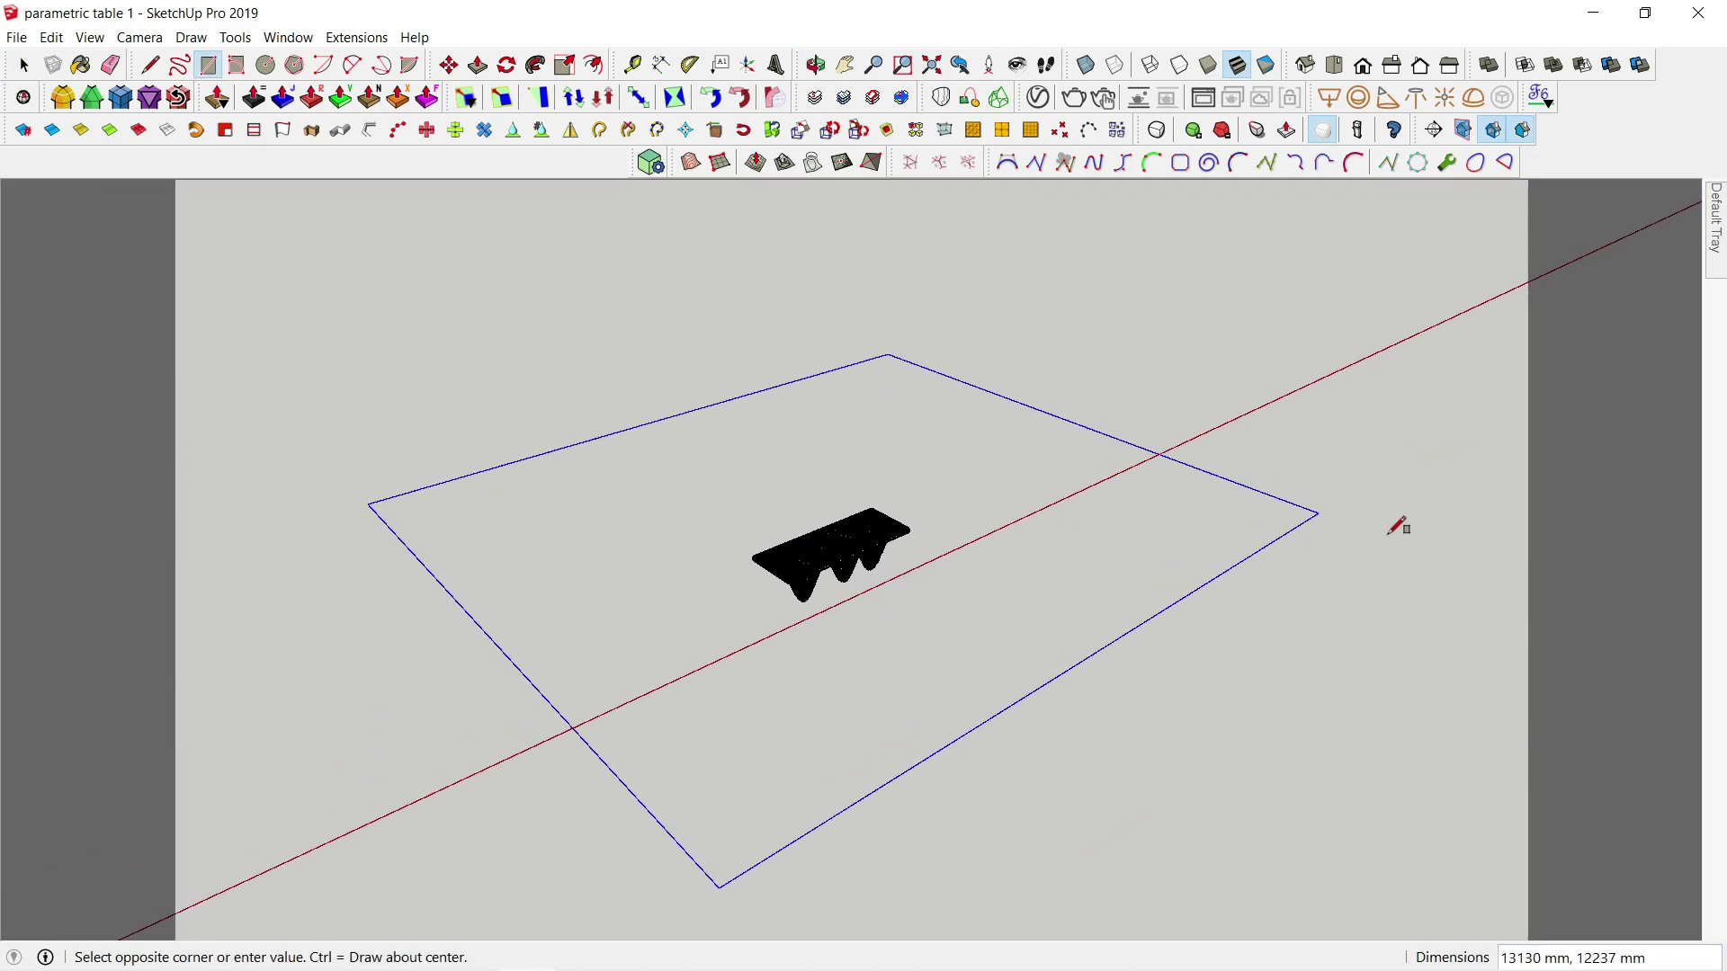
{"action": "left_click", "coordinate": [1395, 544]}
Step: Offset the floor rectangle's outline inward to leave a narrow border strip, and reverse the inner floor face
{"action": "key", "text": "f"}
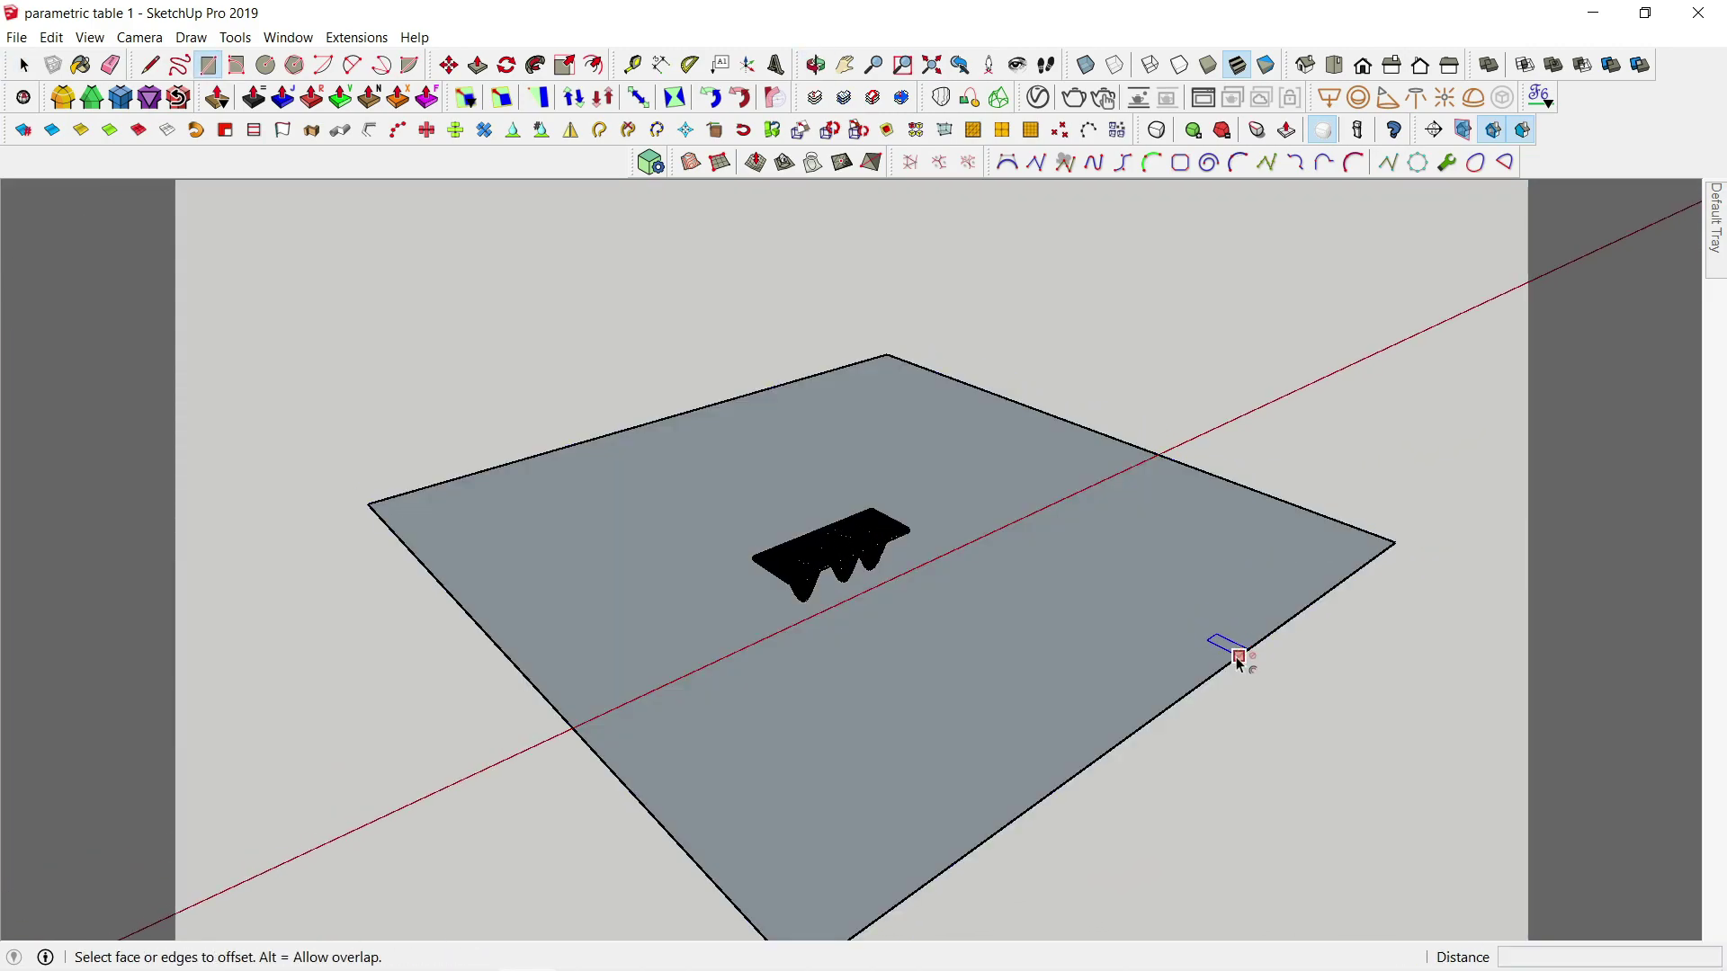
{"action": "left_click", "coordinate": [1241, 657]}
{"action": "left_click", "coordinate": [1233, 650]}
{"action": "scroll", "coordinate": [1099, 701], "scroll_direction": "up", "scroll_amount": 3}
{"action": "key", "text": "space"}
{"action": "right_click", "coordinate": [1030, 670]}
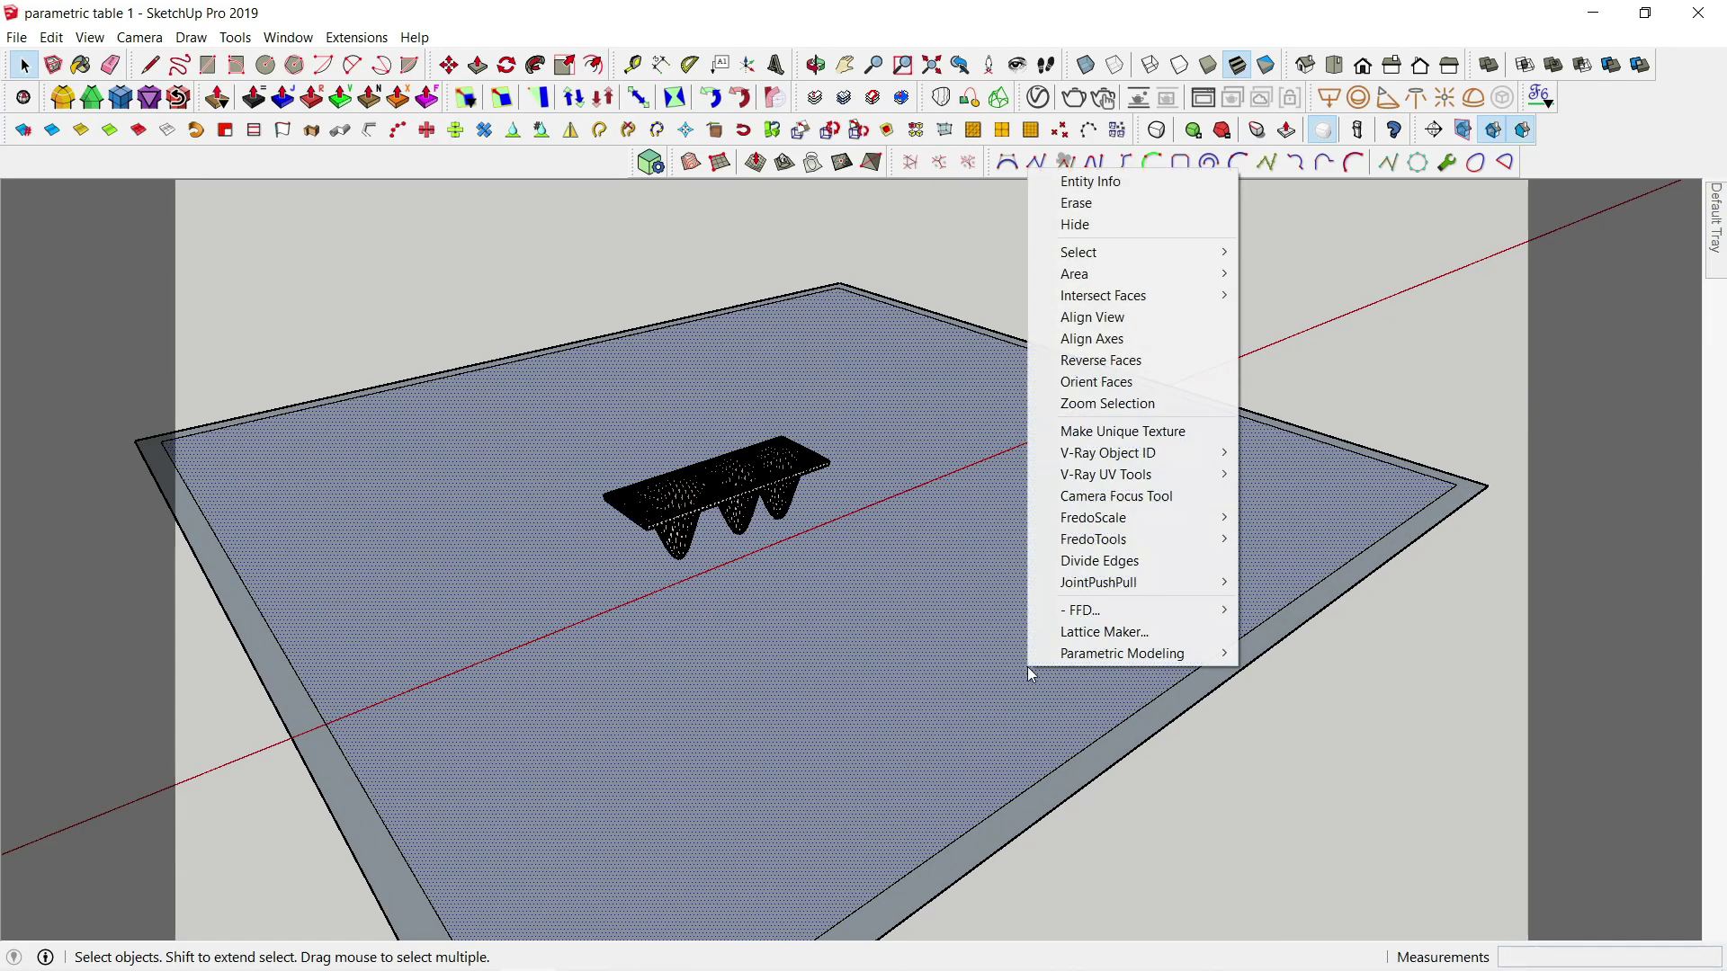
{"action": "left_click", "coordinate": [1173, 359]}
Step: Push/Pull the border strip upward about 3294 mm to form walls around the table
{"action": "key", "text": "p"}
{"action": "left_click_drag", "start_coordinate": [1237, 677], "coordinate": [1137, 513]}
{"action": "middle_click_drag", "start_coordinate": [1137, 513], "coordinate": [948, 771]}
{"action": "scroll", "coordinate": [1268, 493], "scroll_direction": "up", "scroll_amount": 3}
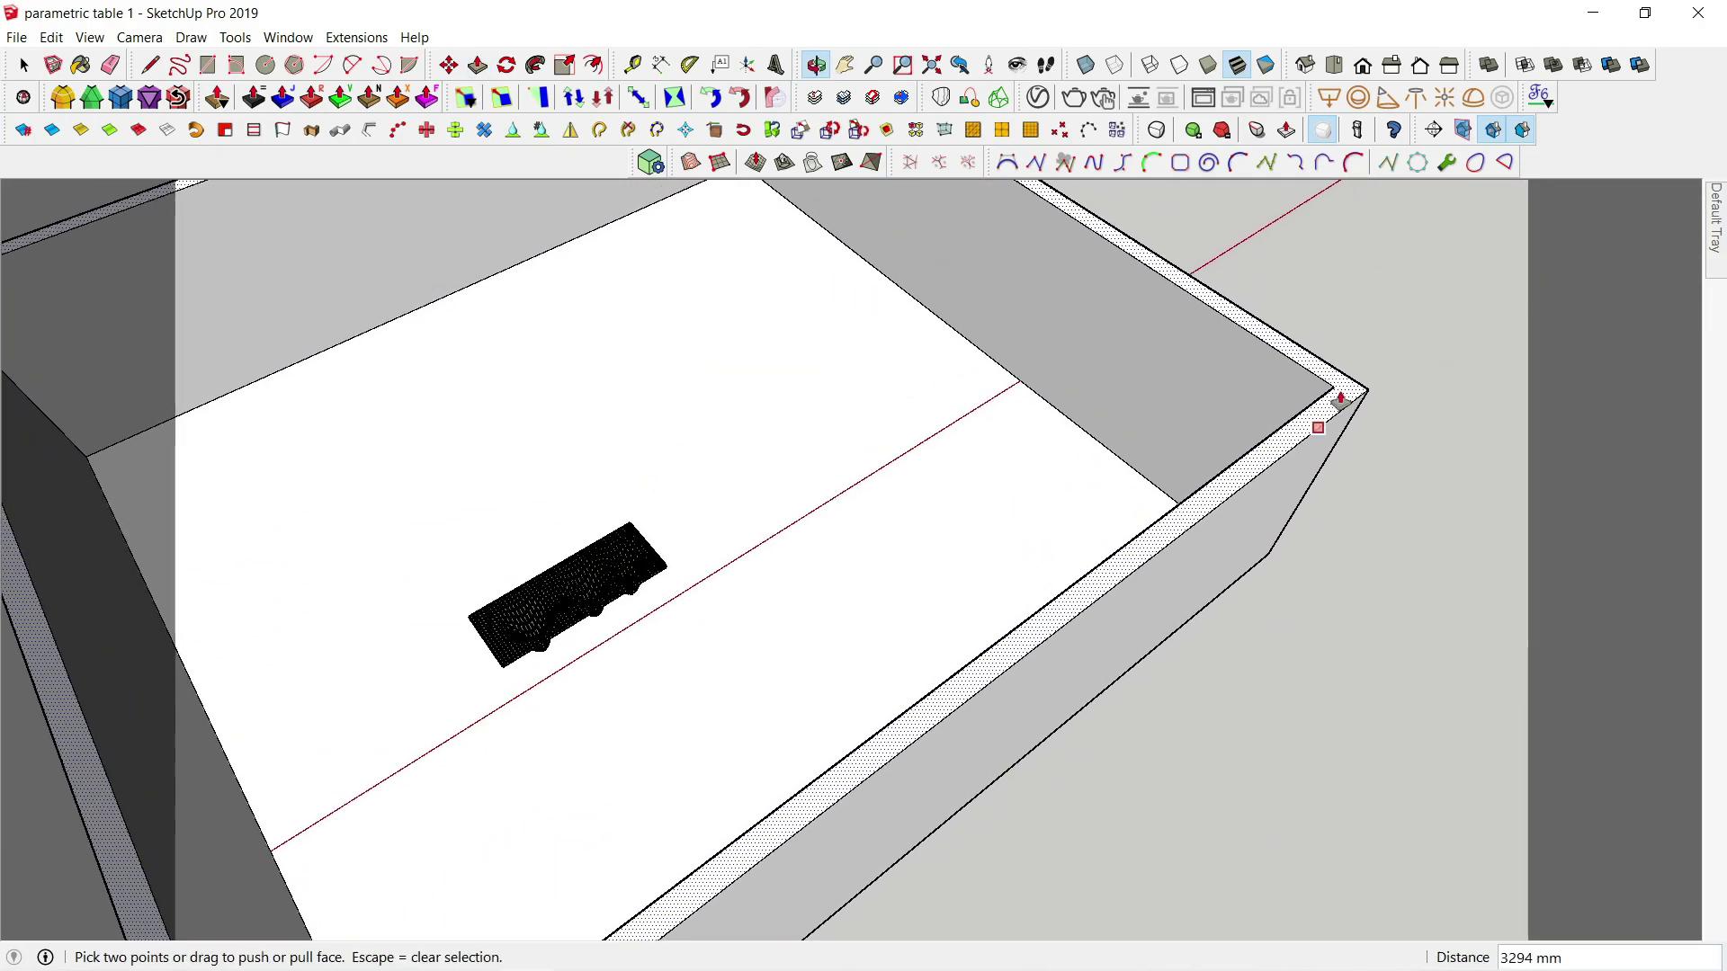
Step: Draw a short line across the walls' top face near the corner to separate the front wall section
{"action": "scroll", "coordinate": [1345, 390], "scroll_direction": "up", "scroll_amount": 3}
{"action": "key", "text": "l"}
{"action": "left_click", "coordinate": [1312, 405]}
{"action": "key", "text": "Escape"}
{"action": "middle_click_drag", "start_coordinate": [1357, 423], "coordinate": [848, 616]}
{"action": "scroll", "coordinate": [843, 618], "scroll_direction": "up", "scroll_amount": 1}
{"action": "left_click", "coordinate": [863, 559]}
{"action": "left_click", "coordinate": [919, 614]}
Step: Push the separated front wall section down 3294 mm to floor level, opening that side of the room
{"action": "key", "text": "space"}
{"action": "key", "text": "p"}
{"action": "left_click", "coordinate": [918, 614]}
{"action": "left_click", "coordinate": [858, 413]}
{"action": "scroll", "coordinate": [953, 485], "scroll_direction": "down", "scroll_amount": 5}
{"action": "middle_click_drag", "start_coordinate": [964, 504], "coordinate": [875, 636], "text": "shift"}
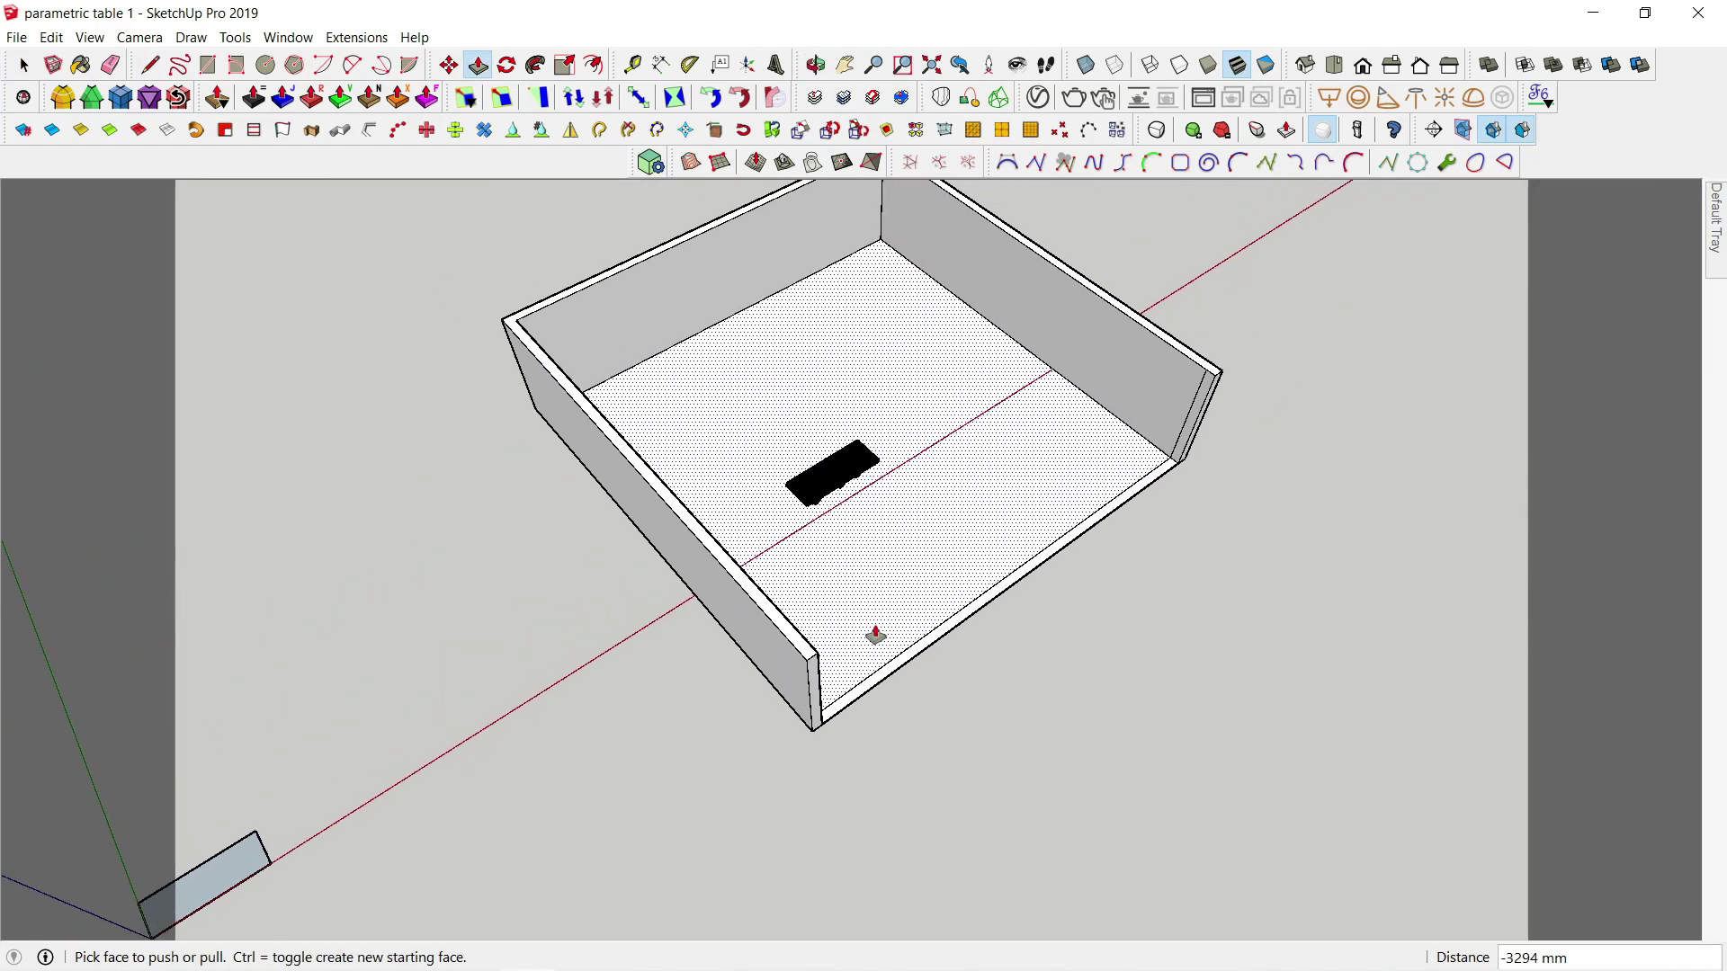
Step: Draw a line between the open side's upper corners to close the ceiling, and delete the face covering the opening
{"action": "key", "text": "l"}
{"action": "left_click", "coordinate": [817, 652]}
{"action": "left_click", "coordinate": [1216, 374]}
{"action": "middle_click_drag", "start_coordinate": [1147, 370], "coordinate": [1116, 296]}
{"action": "key", "text": "space"}
{"action": "left_click", "coordinate": [1066, 477]}
{"action": "key", "text": "Delete"}
Step: Reverse the room's ceiling face so that its front side points into the room
{"action": "middle_click_drag", "start_coordinate": [1003, 364], "coordinate": [927, 225]}
{"action": "right_click", "coordinate": [926, 424]}
{"action": "left_click", "coordinate": [984, 563]}
{"action": "middle_click_drag", "start_coordinate": [985, 587], "coordinate": [766, 728]}
{"action": "scroll", "coordinate": [754, 595], "scroll_direction": "up", "scroll_amount": 5}
{"action": "scroll", "coordinate": [707, 614], "scroll_direction": "up", "scroll_amount": 2}
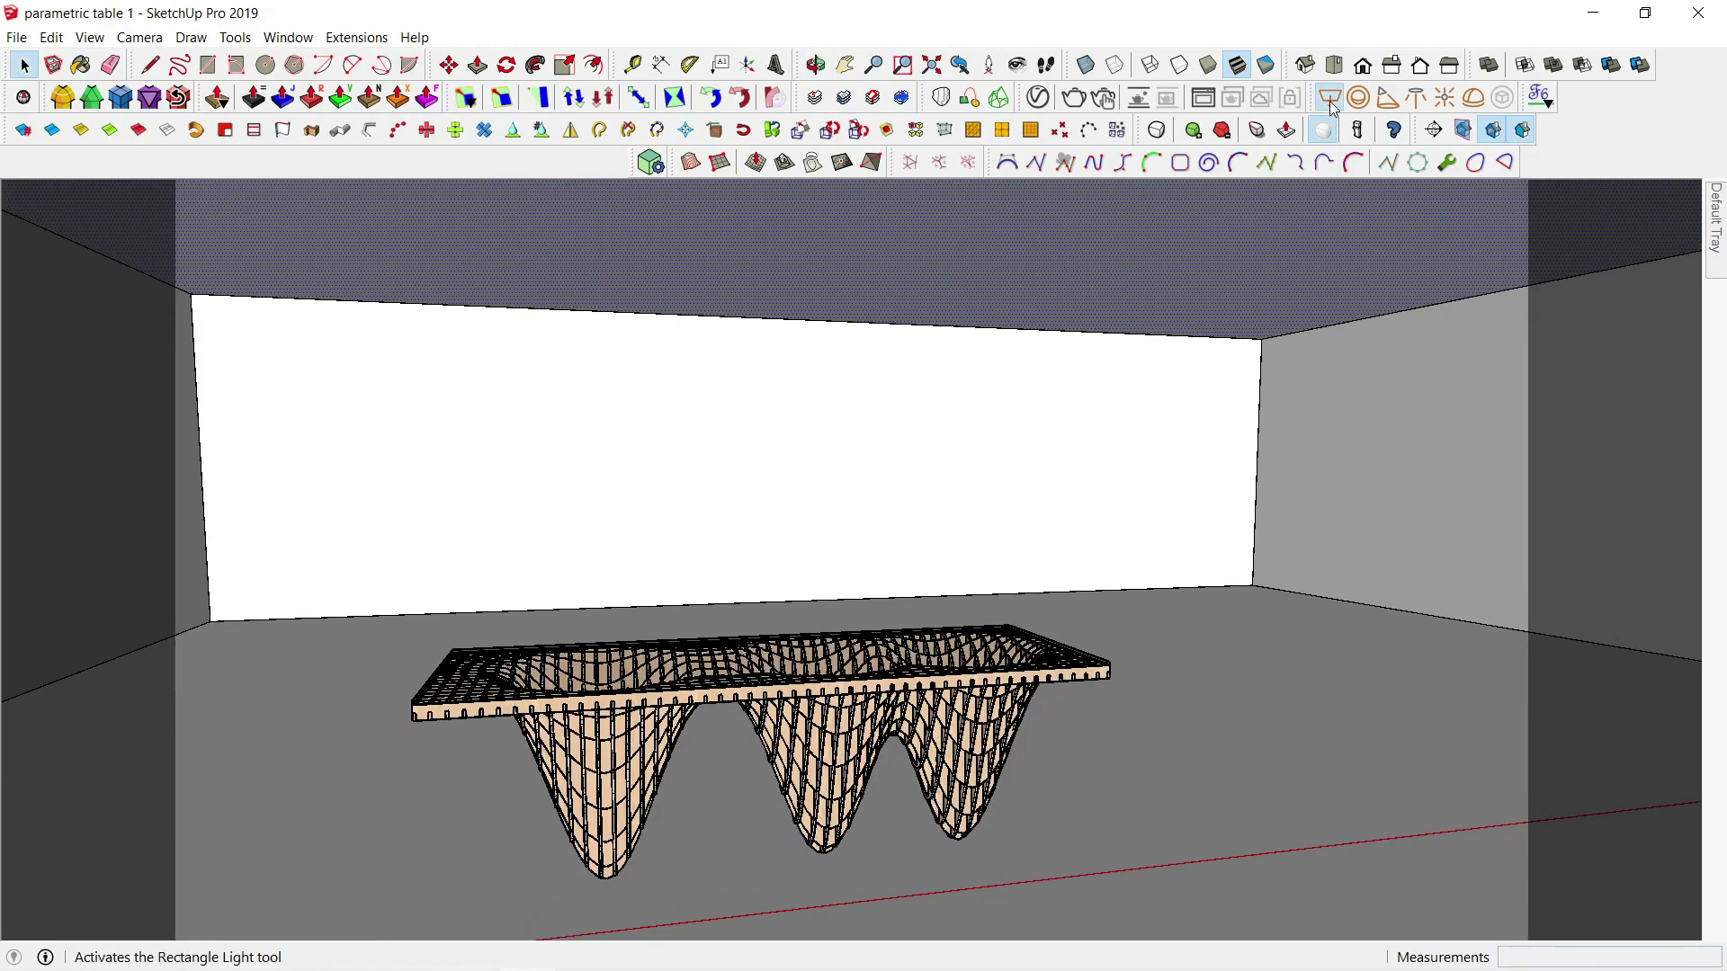
Step: Add a V-Ray Rectangle Light at the ceiling above the table and check its entry among the scene lights
{"action": "scroll", "coordinate": [1206, 304], "scroll_direction": "down", "scroll_amount": 6}
{"action": "middle_click_drag", "start_coordinate": [1187, 297], "coordinate": [953, 358], "text": "shift"}
{"action": "left_click", "coordinate": [1037, 97]}
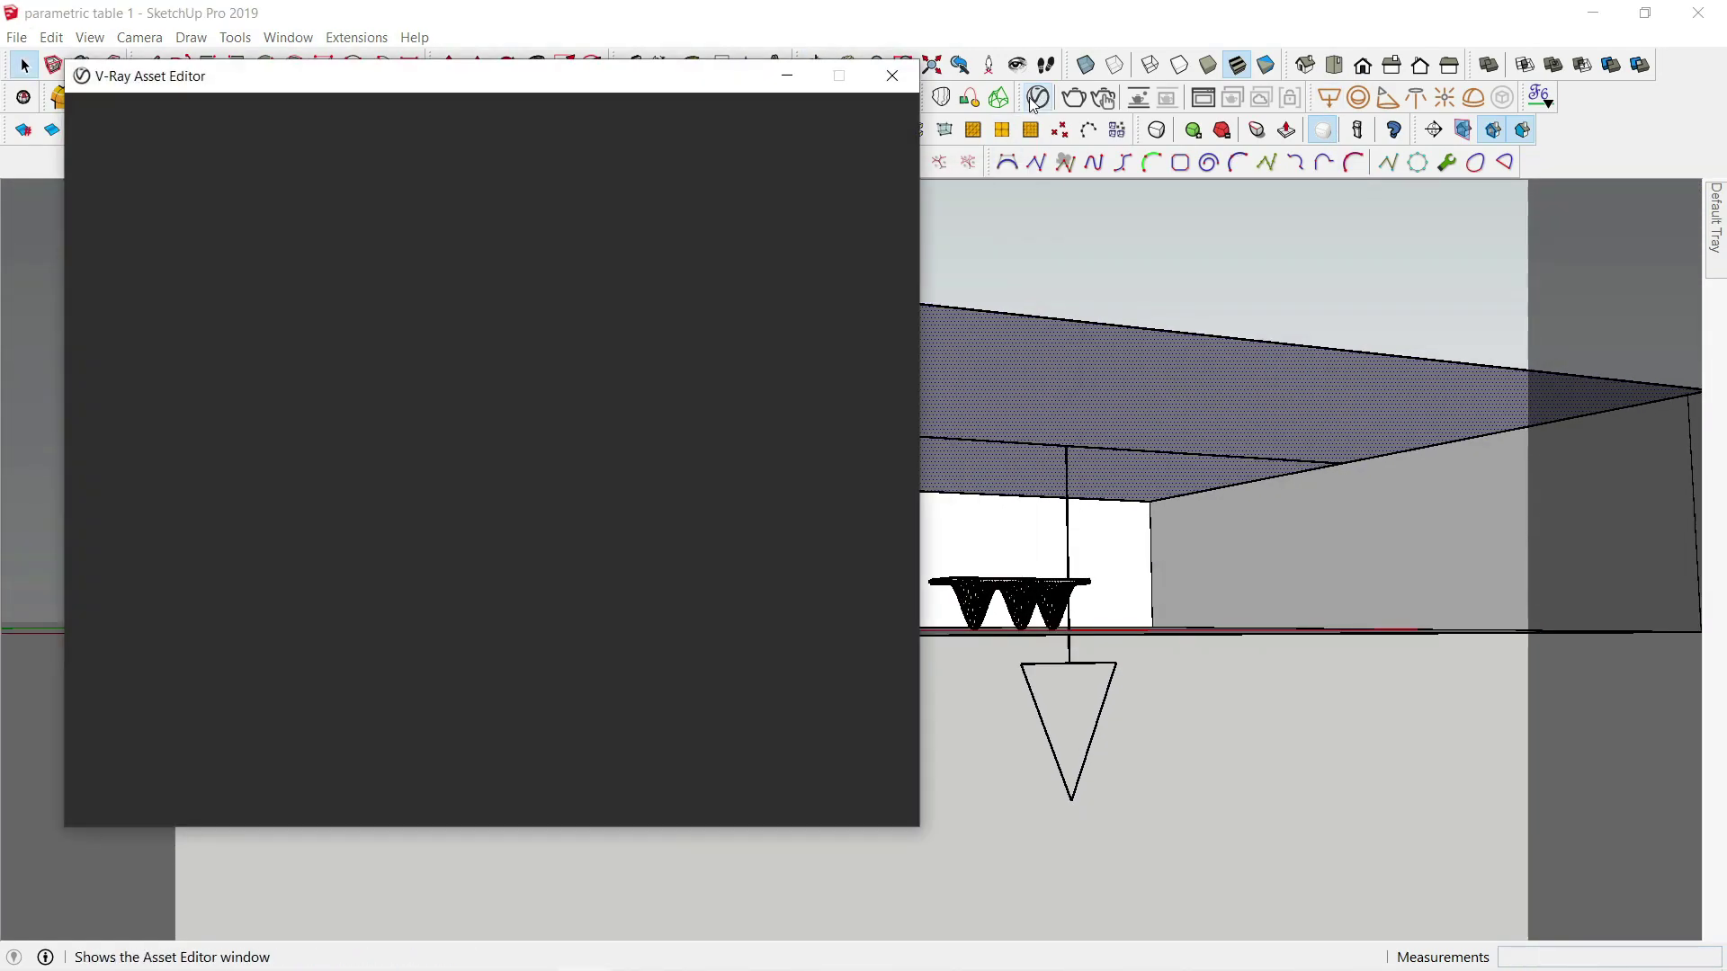
{"action": "left_click", "coordinate": [592, 120]}
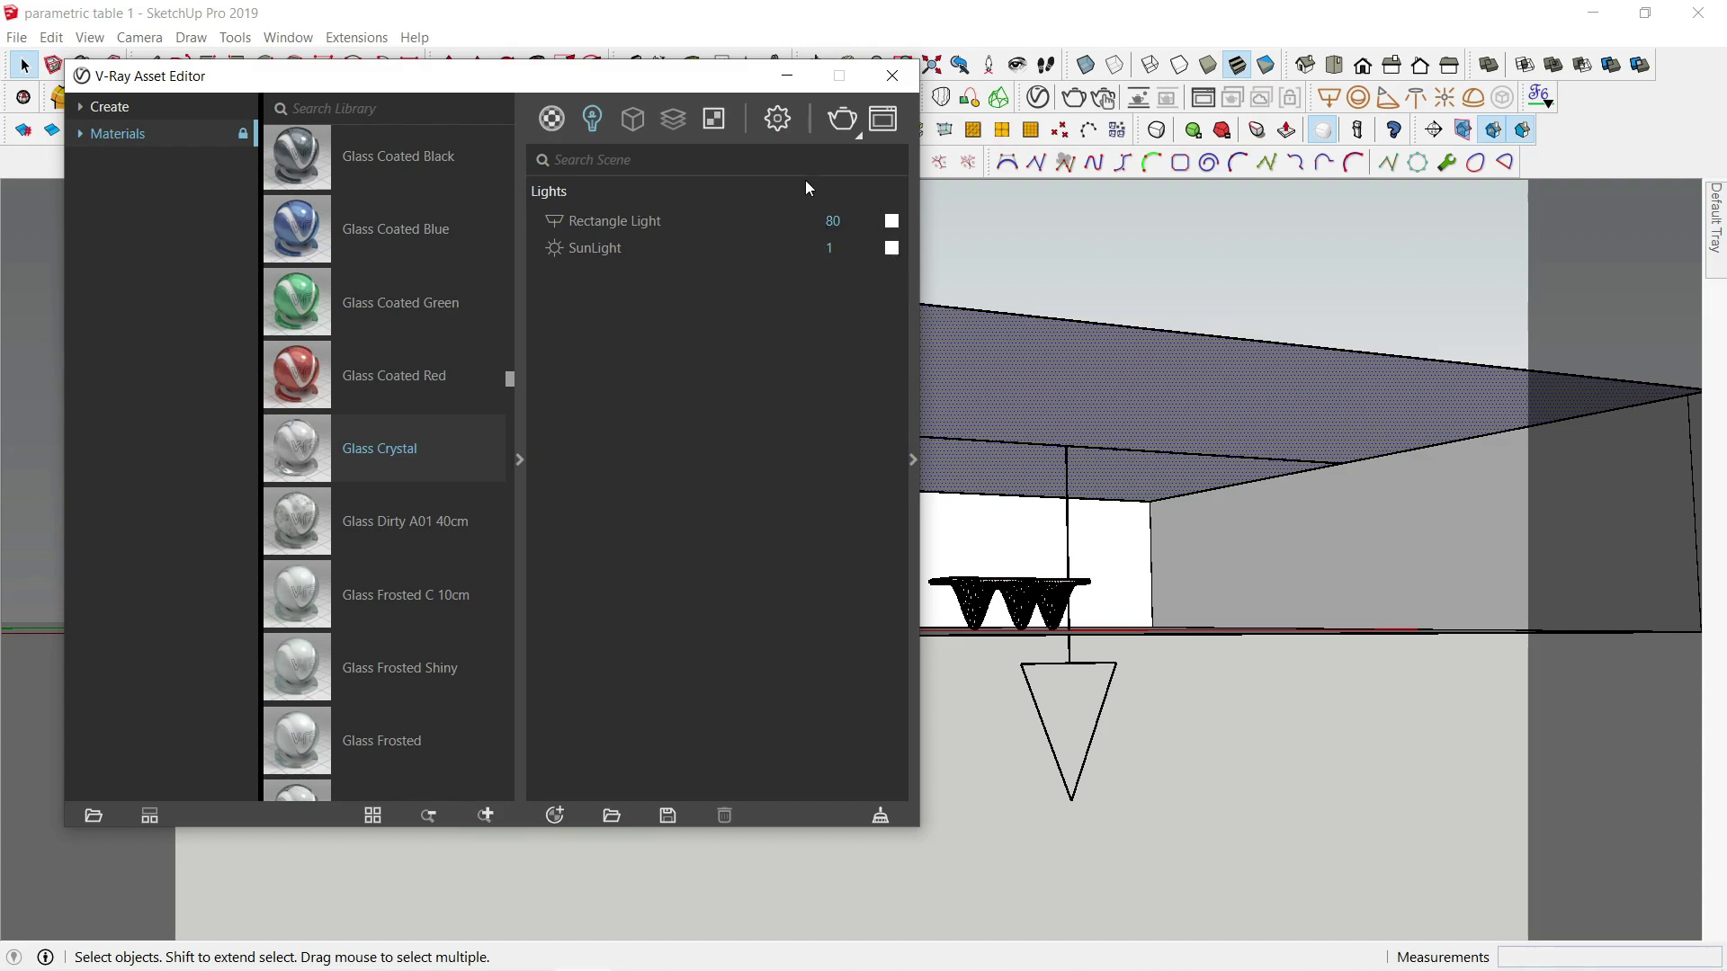
{"action": "left_click", "coordinate": [787, 76]}
{"action": "middle_click_drag", "start_coordinate": [899, 504], "coordinate": [842, 205]}
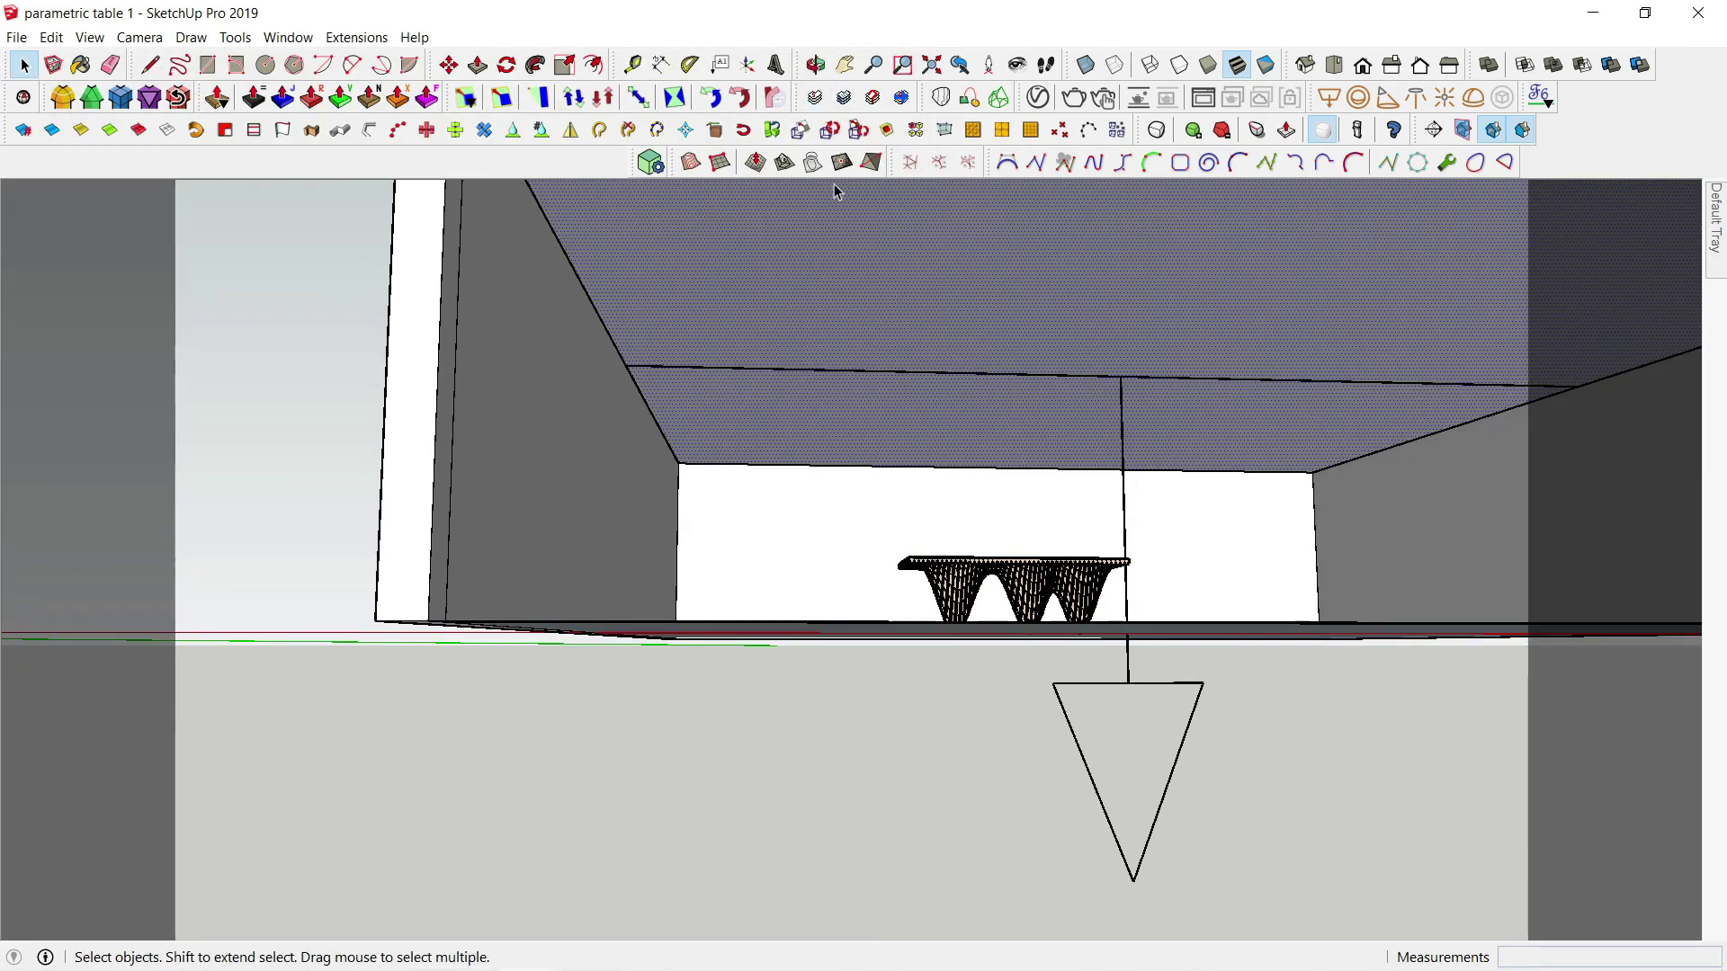
Step: Open the Rectangle Light's parameters and options and make the light invisible
{"action": "left_click", "coordinate": [1041, 99]}
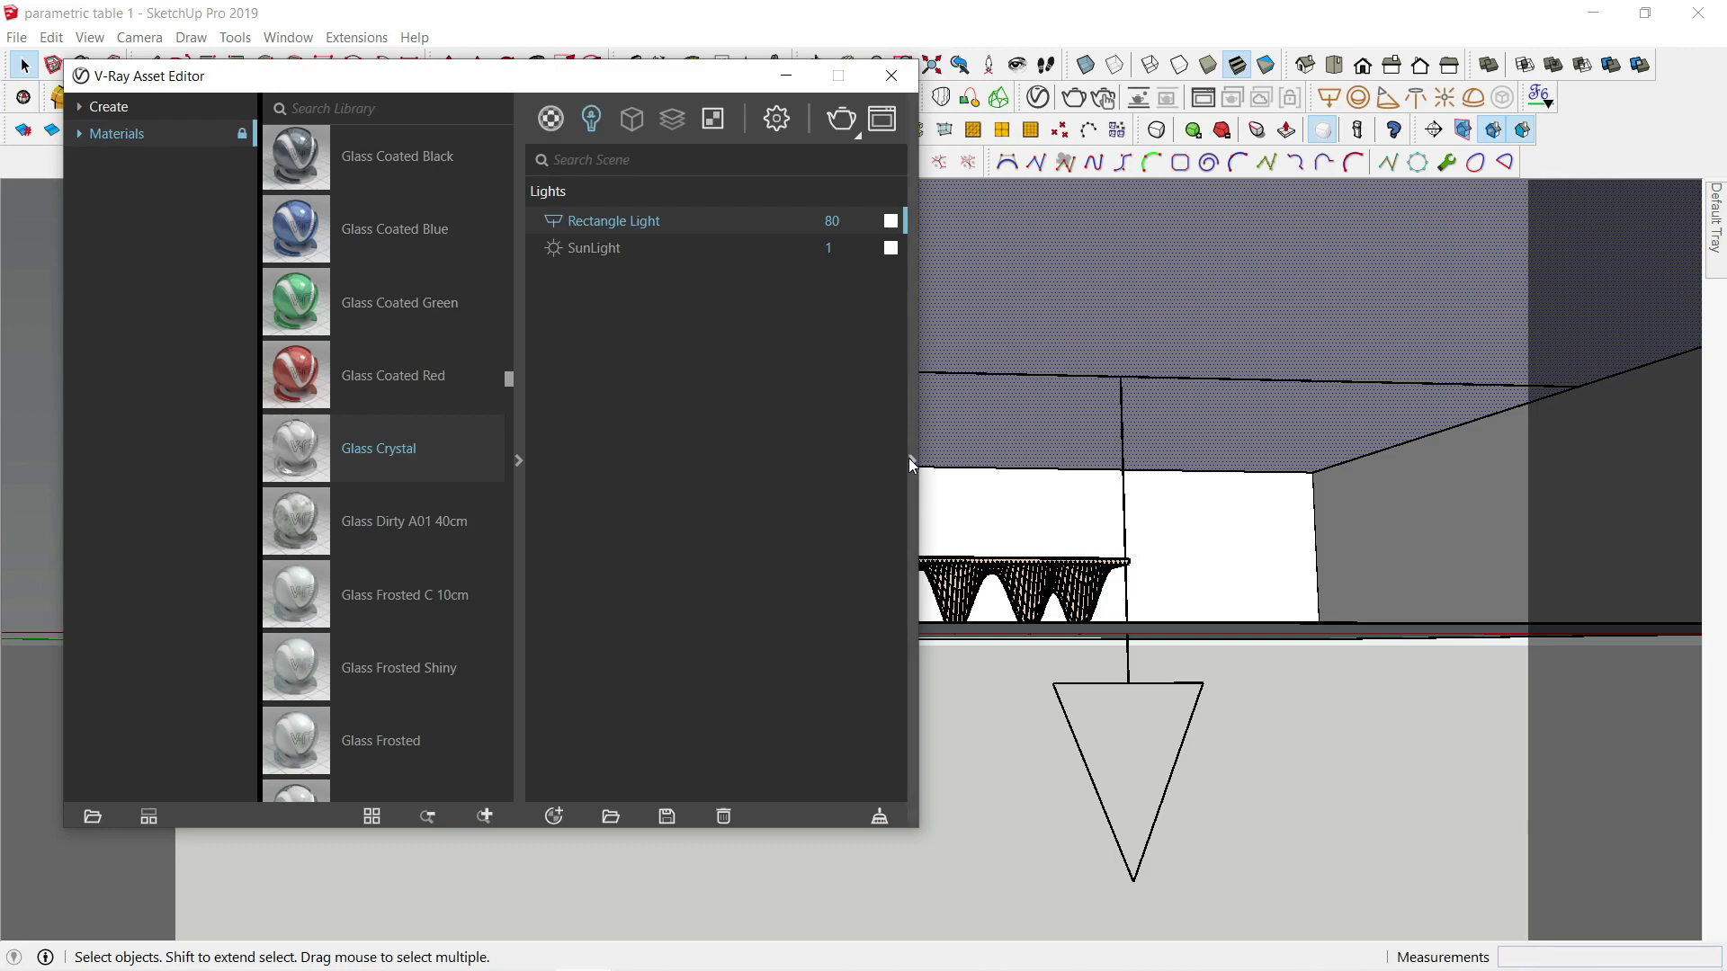
{"action": "left_click", "coordinate": [910, 459]}
{"action": "left_click", "coordinate": [968, 728]}
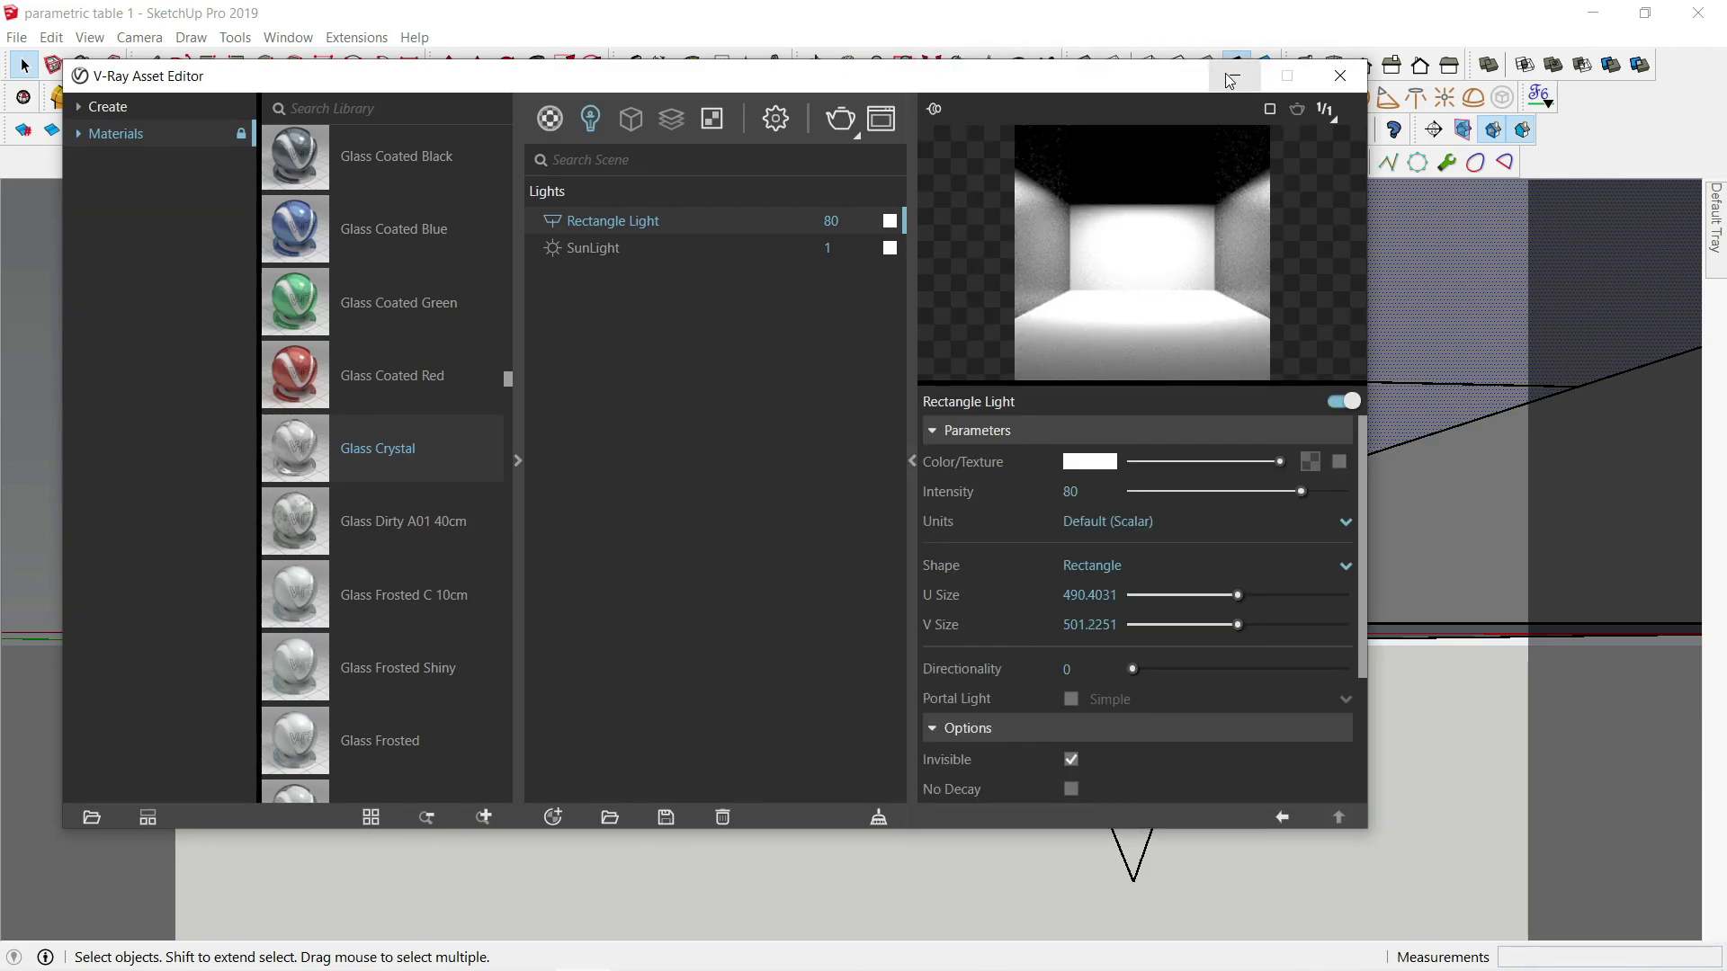
{"action": "left_click", "coordinate": [1231, 78]}
Step: Move the table away from the red axis, deeper into the room toward the back wall
{"action": "middle_click_drag", "start_coordinate": [1106, 521], "coordinate": [1079, 673]}
{"action": "left_click", "coordinate": [1071, 672]}
{"action": "key", "text": "m"}
{"action": "key", "text": "space"}
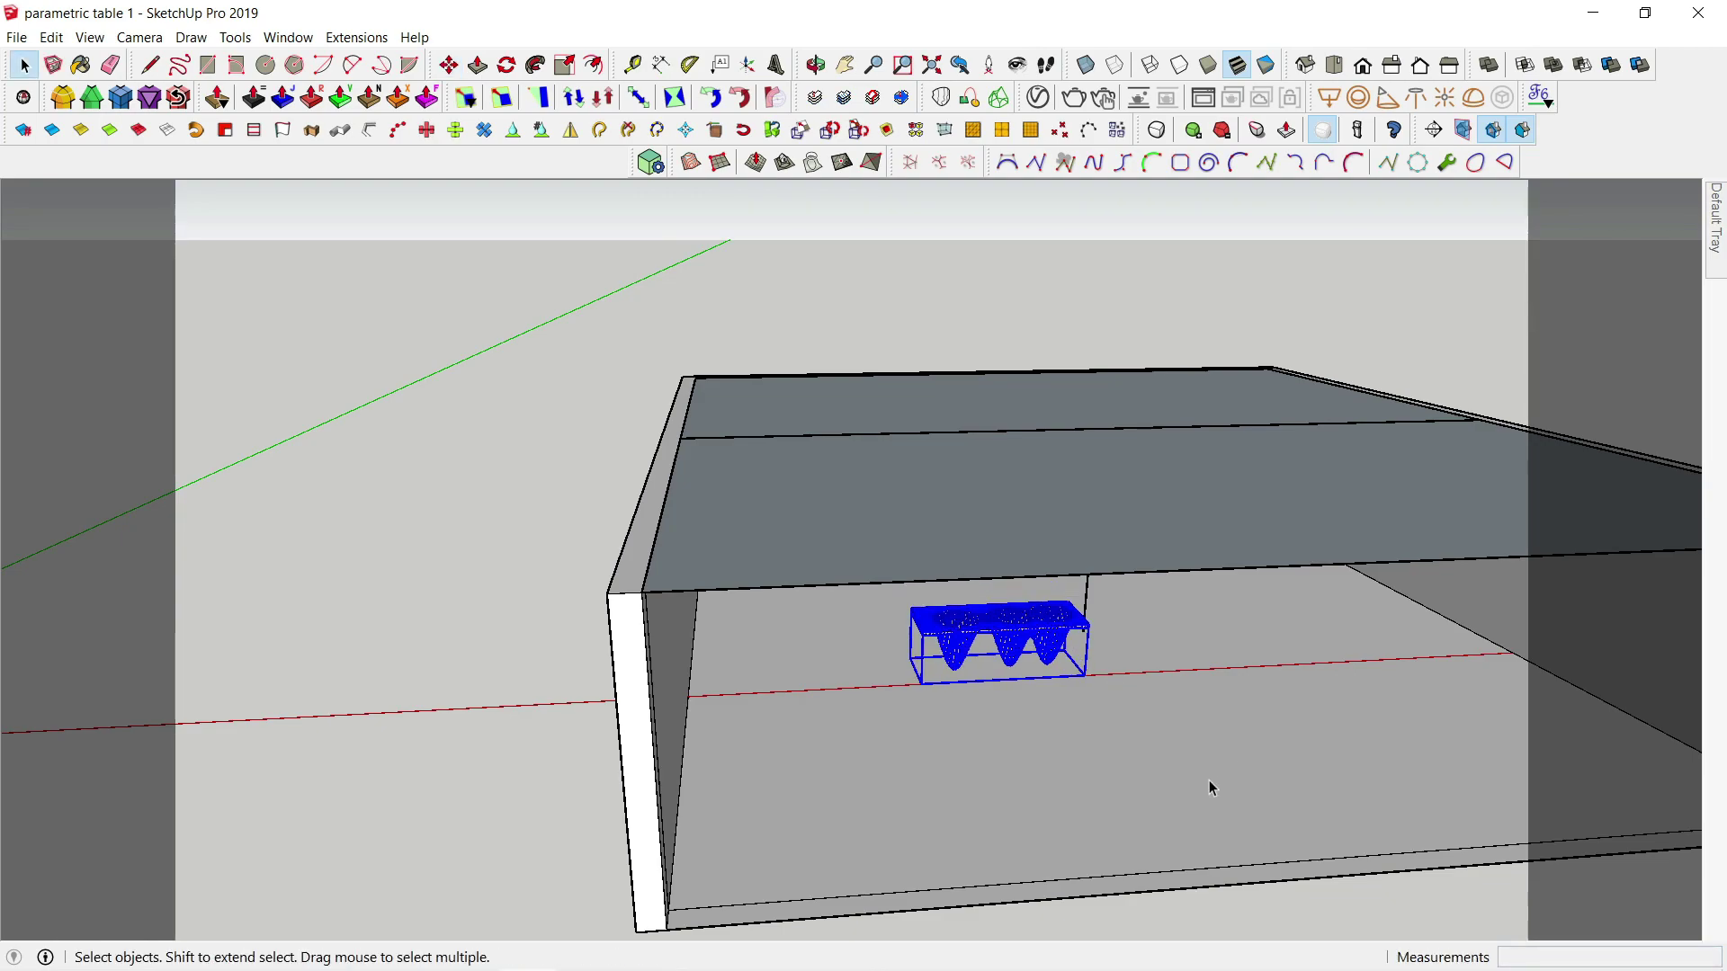
{"action": "key", "text": "m"}
{"action": "left_click", "coordinate": [1213, 788]}
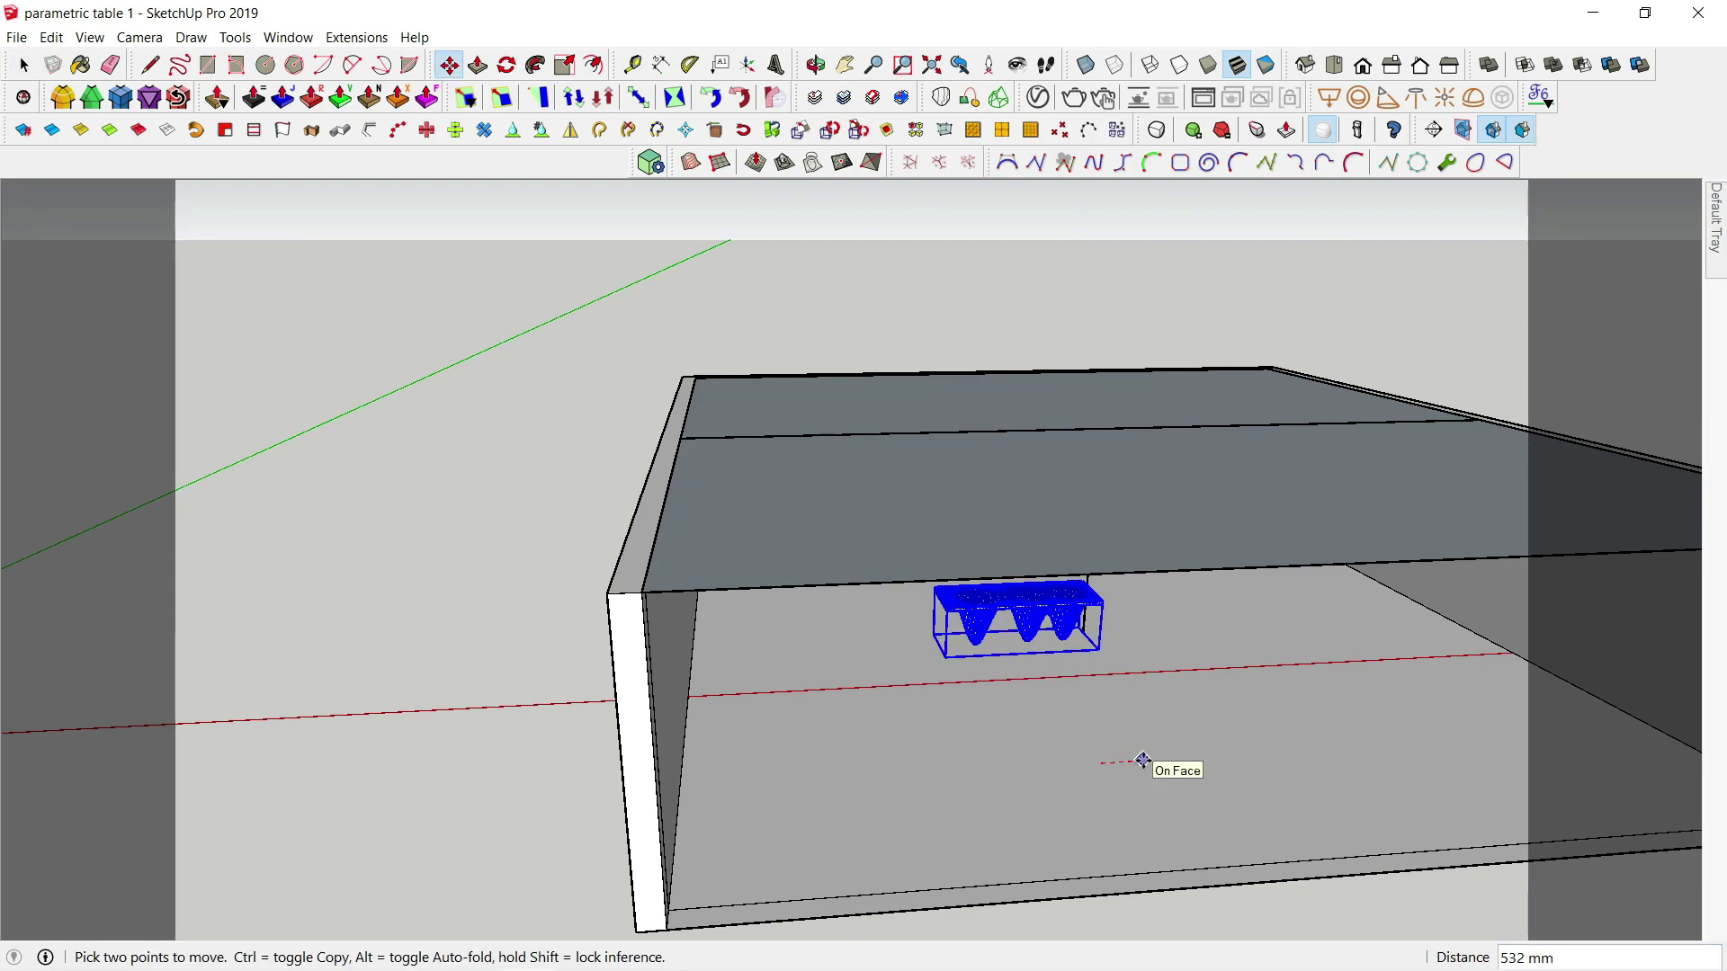
{"action": "key", "text": "Escape"}
Step: Frame the whole table close up from its long side, save the view as Scene 1 and render it in V-Ray
{"action": "scroll", "coordinate": [1022, 612], "scroll_direction": "up", "scroll_amount": 4}
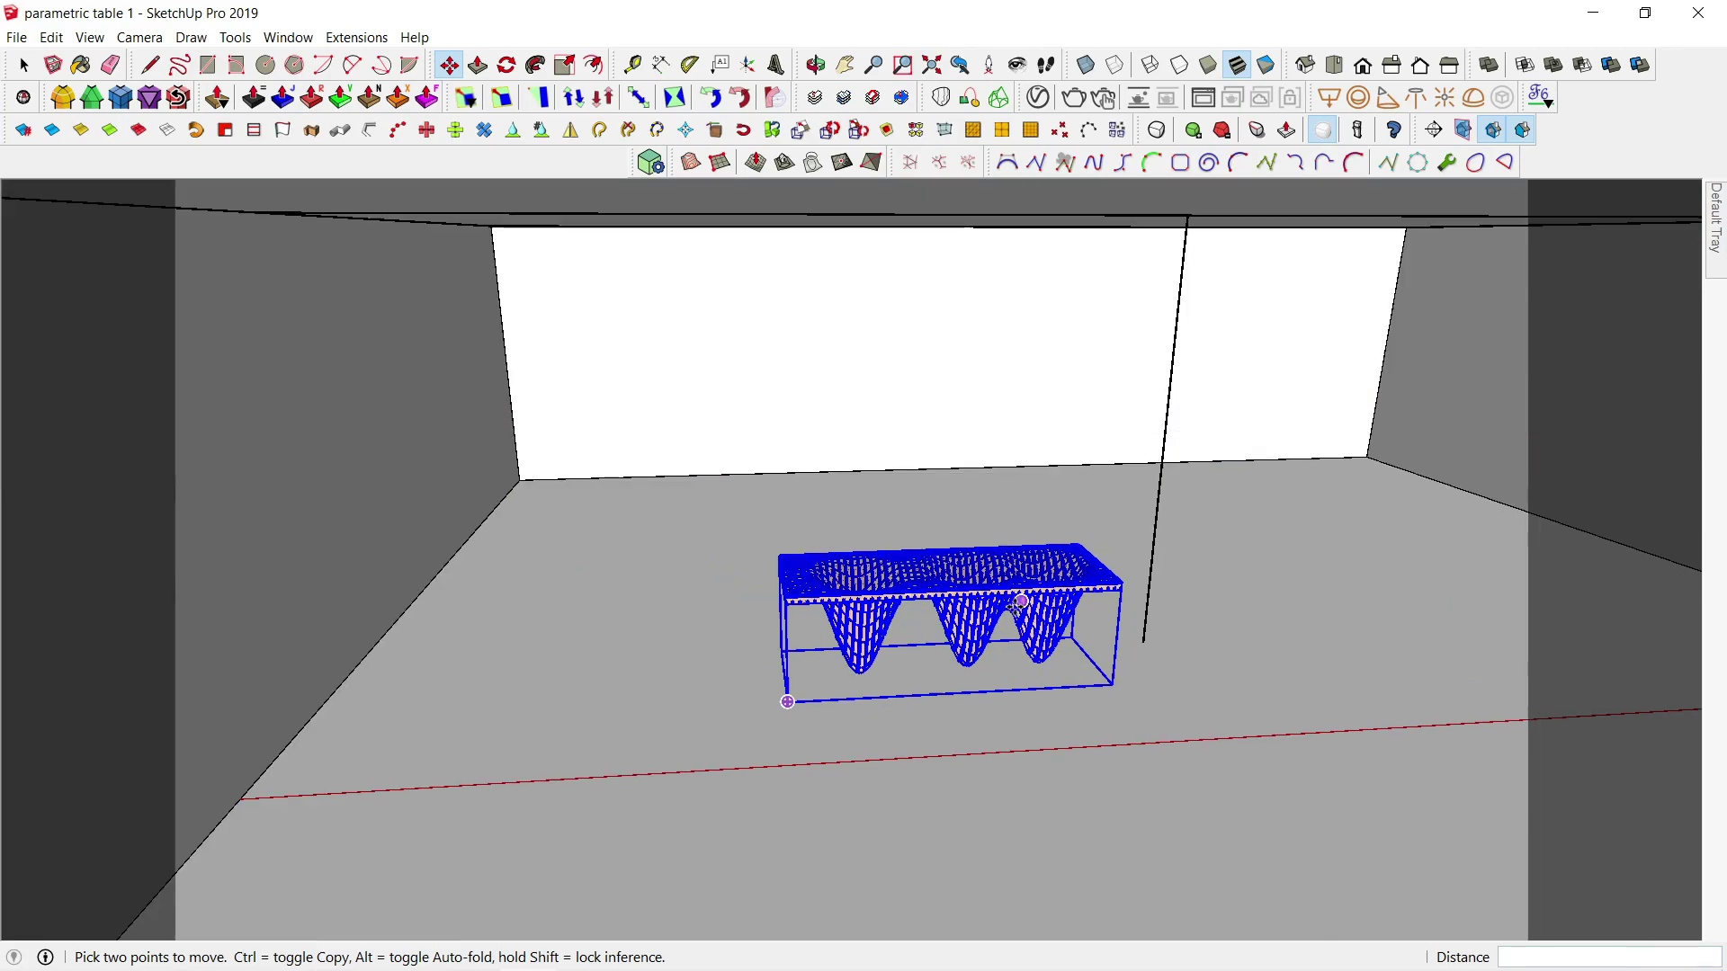
{"action": "scroll", "coordinate": [1017, 607], "scroll_direction": "up", "scroll_amount": 3}
{"action": "key", "text": "space"}
{"action": "middle_click_drag", "start_coordinate": [1245, 671], "coordinate": [1269, 621]}
{"action": "left_click", "coordinate": [1341, 713]}
{"action": "scroll", "coordinate": [933, 593], "scroll_direction": "up", "scroll_amount": 2}
{"action": "middle_click_drag", "start_coordinate": [932, 594], "coordinate": [1331, 531]}
{"action": "middle_click_drag", "start_coordinate": [1016, 594], "coordinate": [1037, 670]}
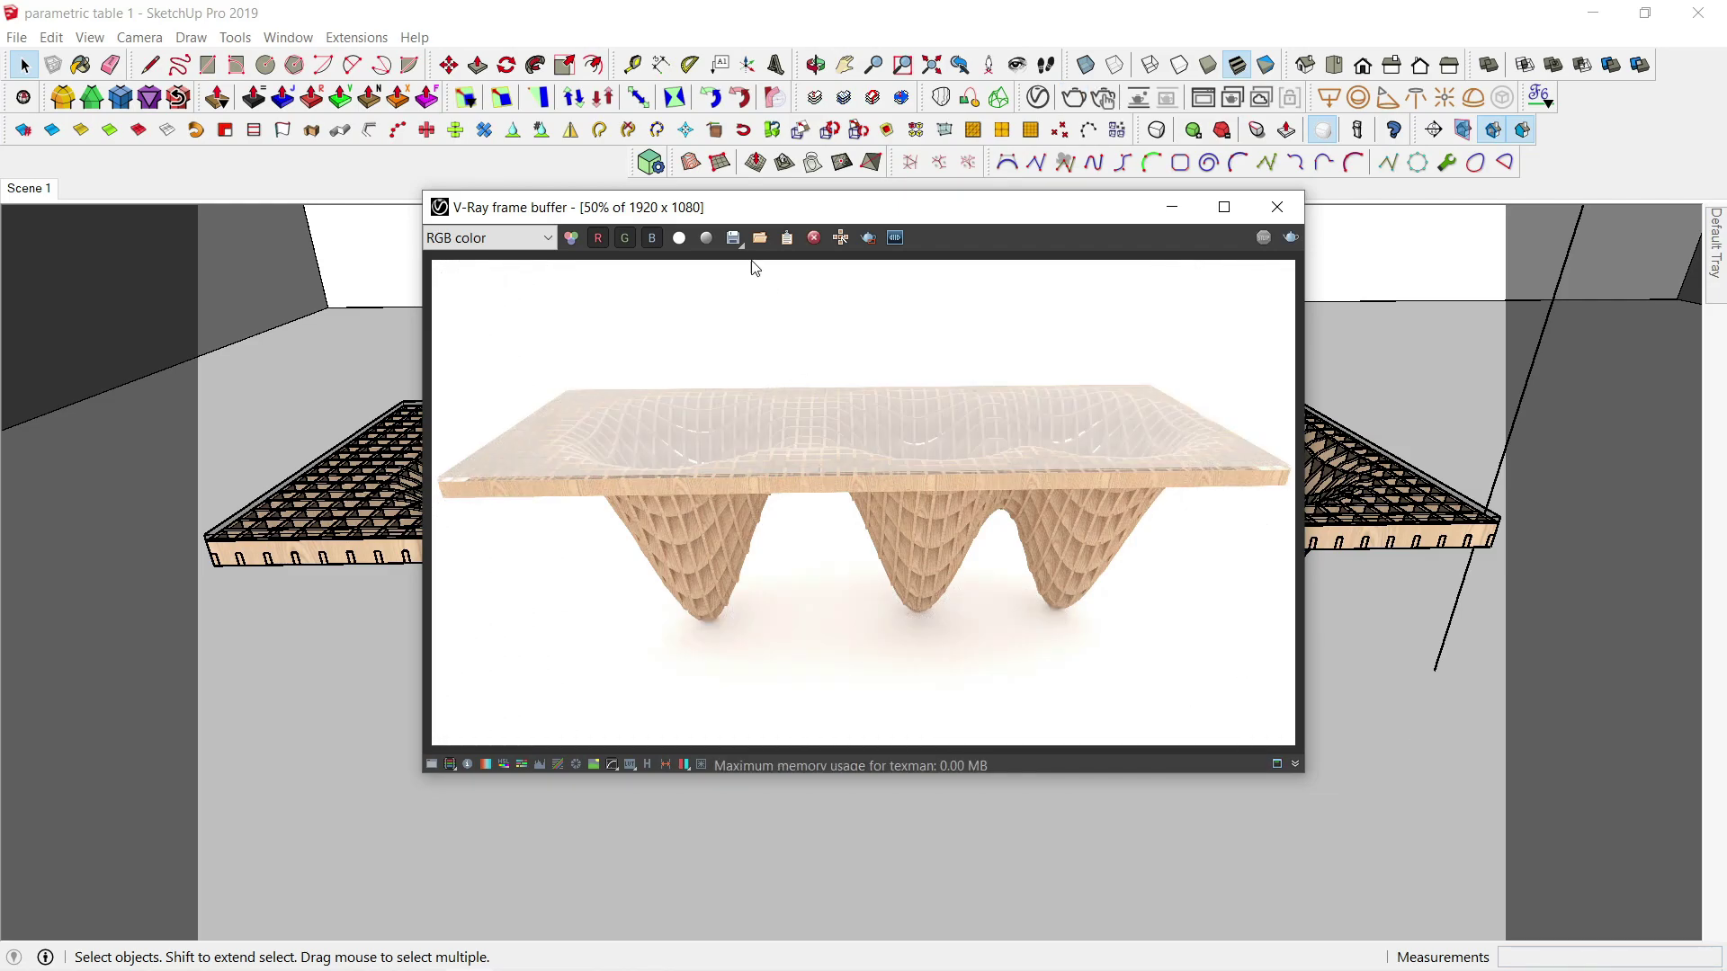
Step: Save the rendered image as a PNG on the Desktop and minimise the frame buffer
{"action": "left_click", "coordinate": [733, 237]}
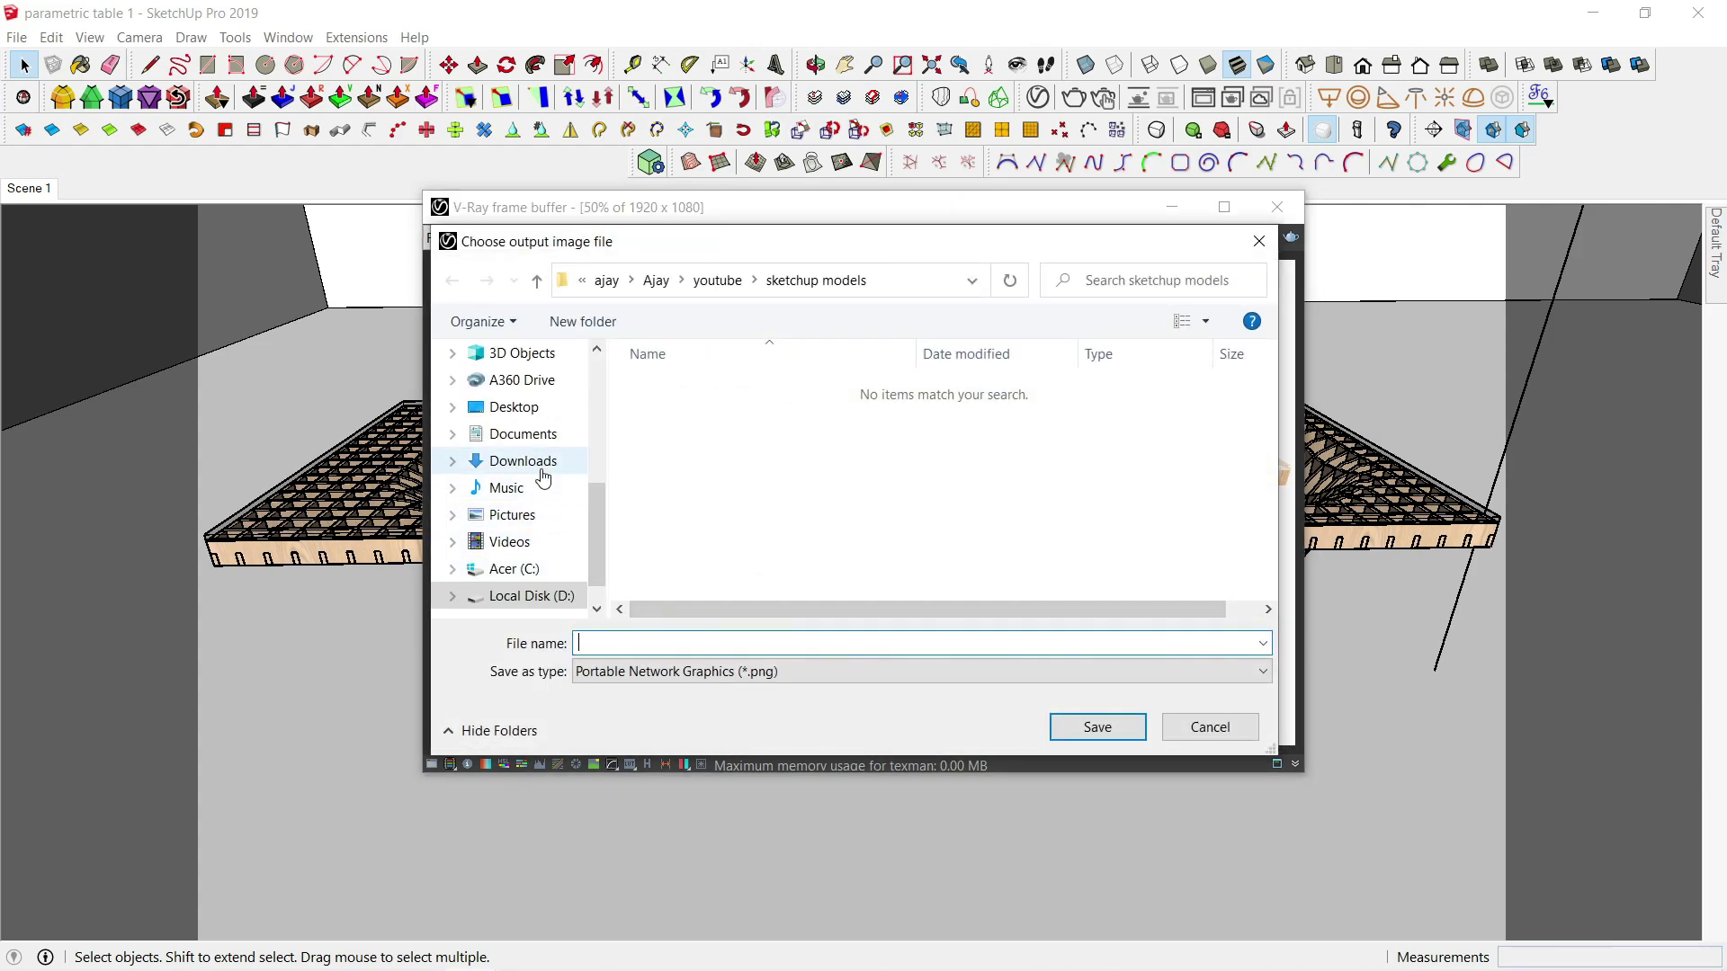
{"action": "left_click", "coordinate": [514, 406]}
{"action": "left_click", "coordinate": [1112, 726]}
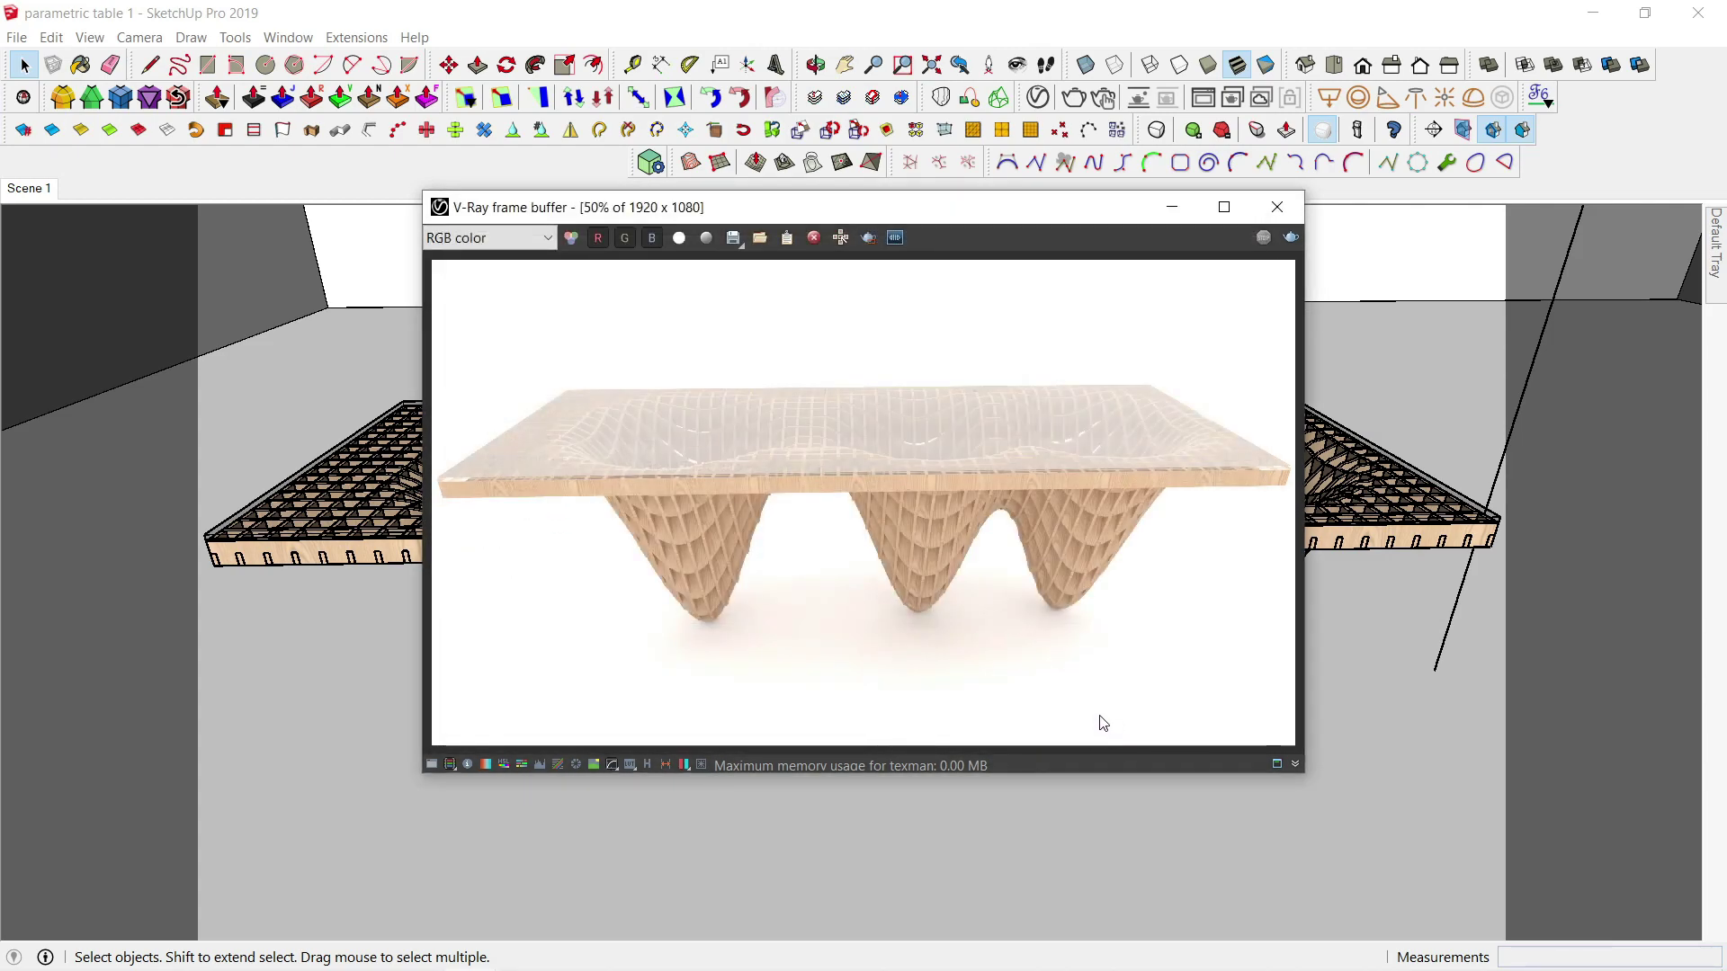
{"action": "left_click", "coordinate": [1176, 211]}
Step: Render the table in V-Ray from the straight front view, and again from a low angle showing its underside
{"action": "mouse_move", "coordinate": [755, 422]}
{"action": "middle_mouse_down"}
{"action": "mouse_move", "coordinate": [828, 468]}
{"action": "mouse_move", "coordinate": [1022, 451]}
{"action": "mouse_move", "coordinate": [1180, 386]}
{"action": "mouse_move", "coordinate": [1098, 386]}
{"action": "middle_mouse_up"}
{"action": "left_click", "coordinate": [1073, 97]}
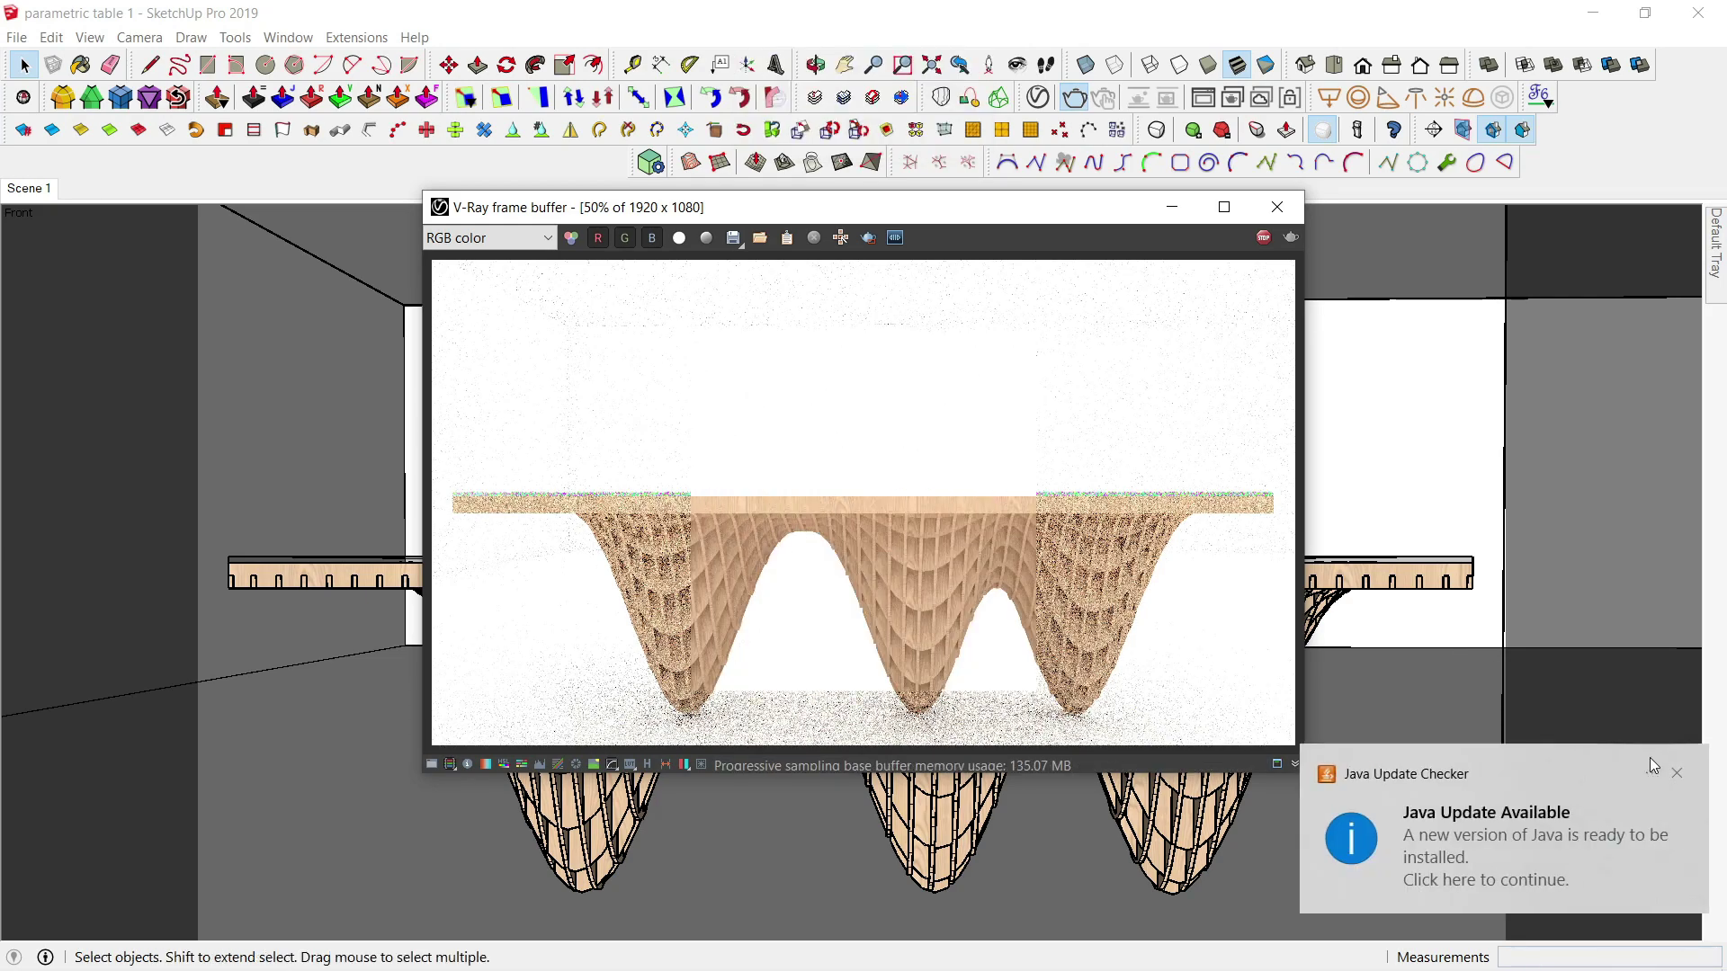
{"action": "left_click", "coordinate": [1677, 772]}
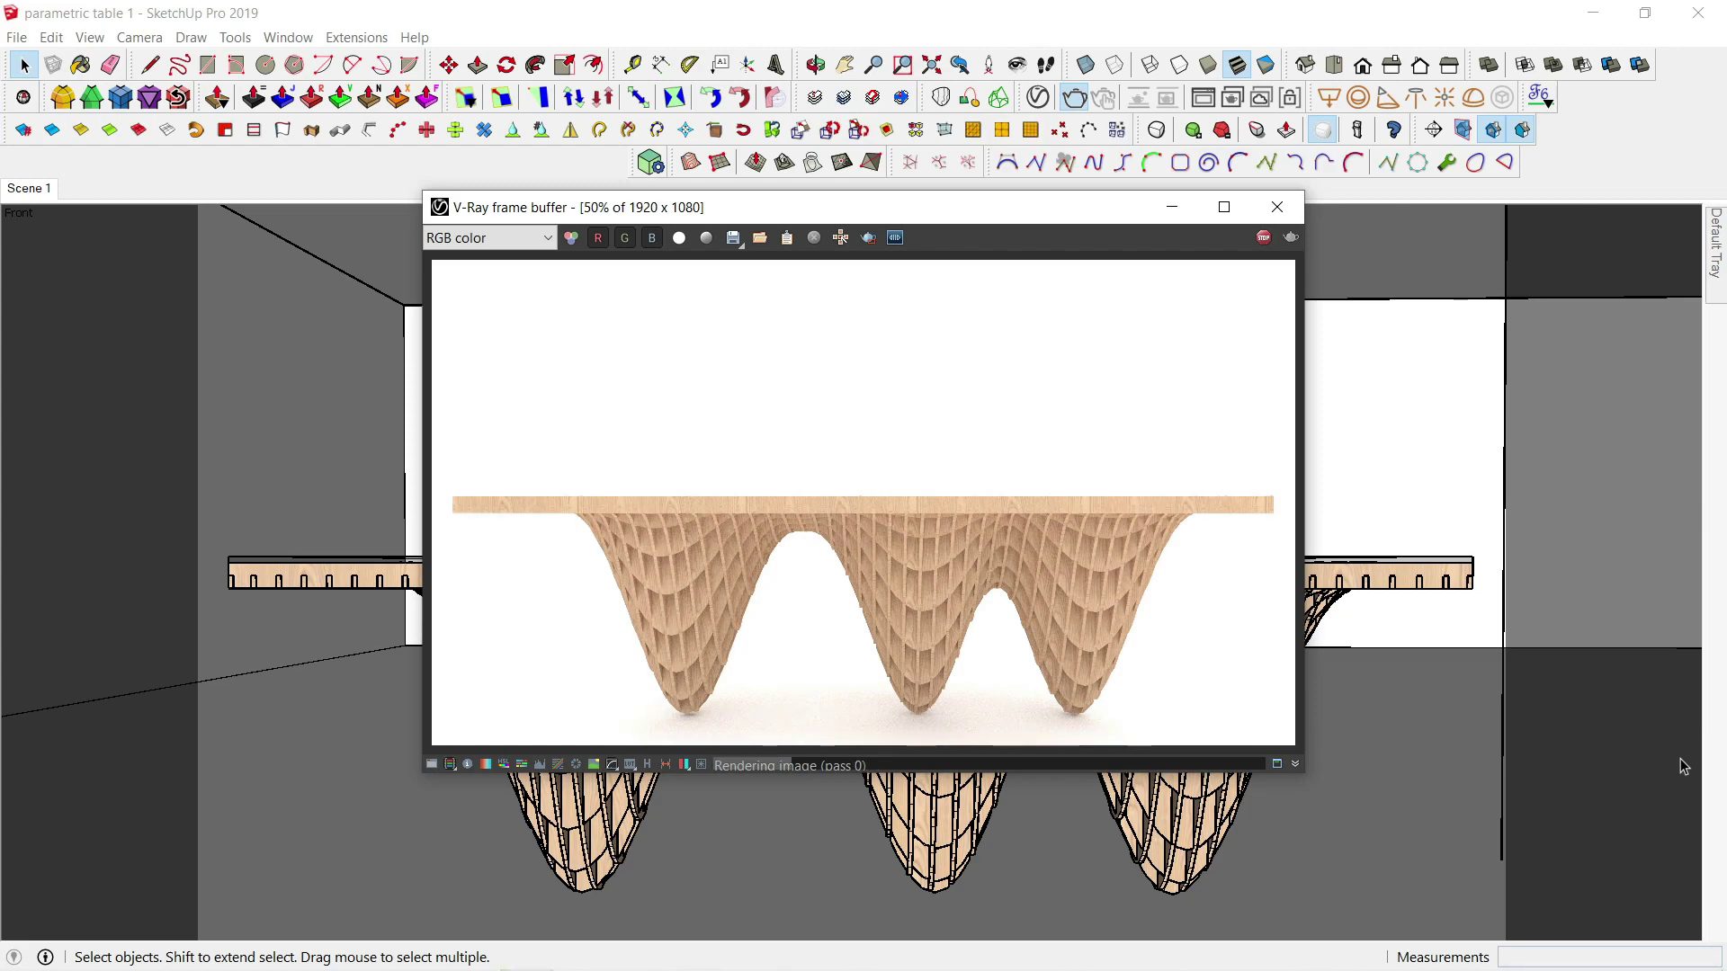
{"action": "middle_click_drag", "start_coordinate": [1681, 764], "coordinate": [1480, 466]}
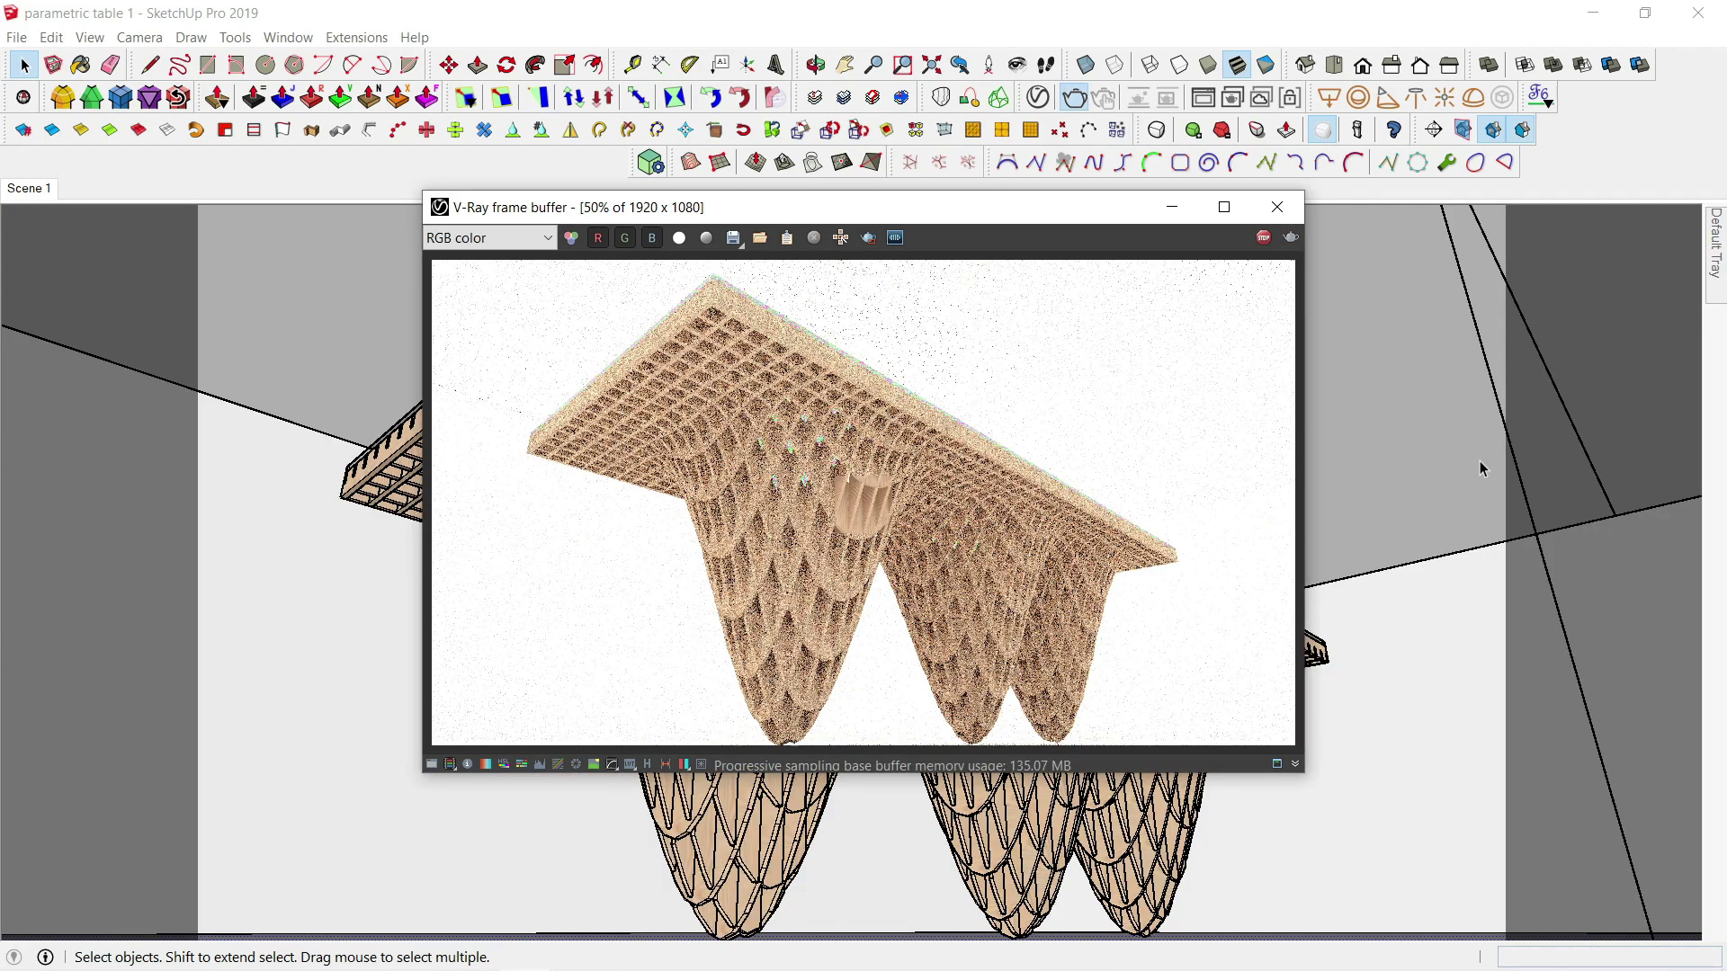